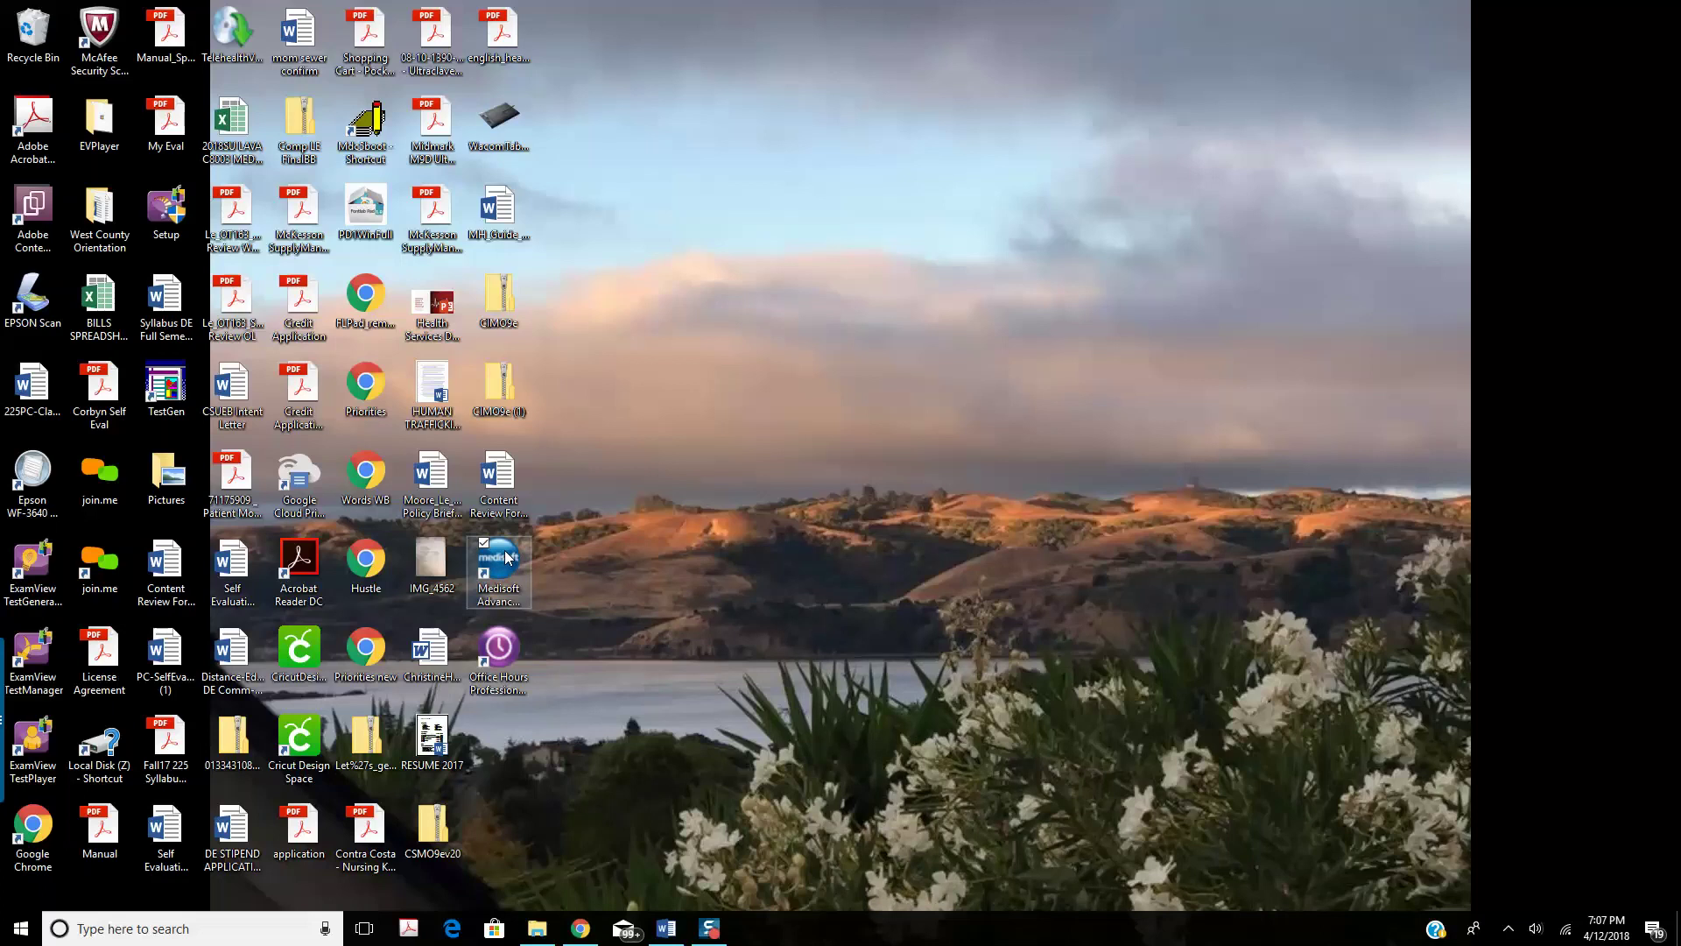
- Launch the Medisoft Advanced demo and open the list of patients, guarantors and cases
click(506, 557)
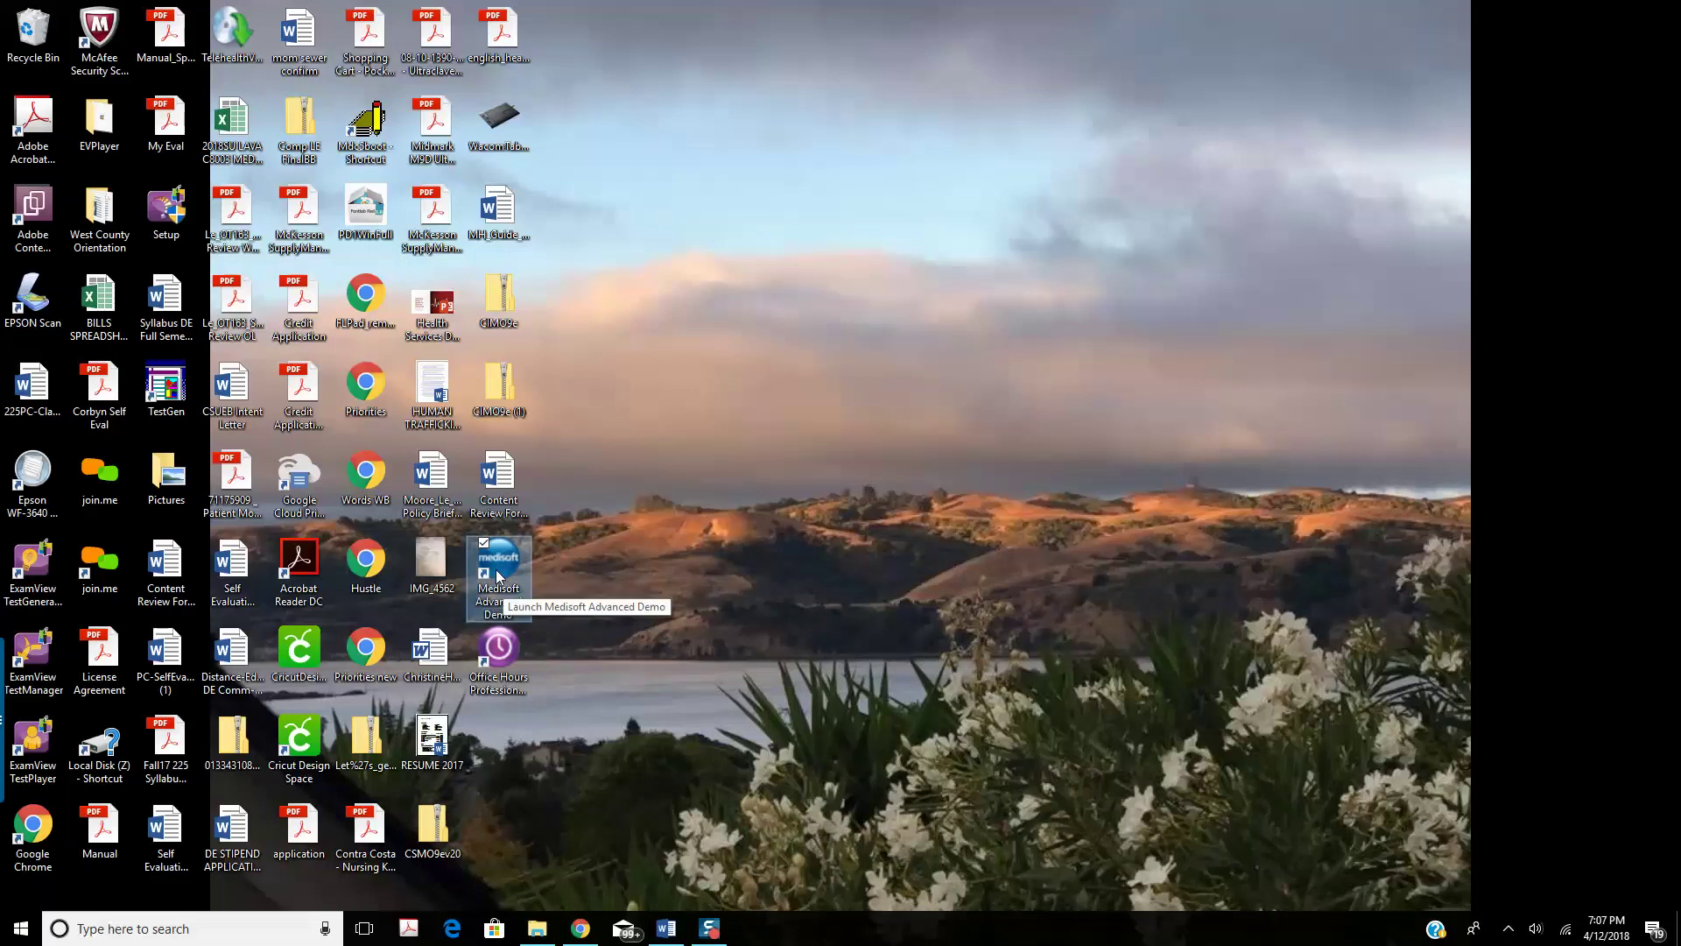
double_click(496, 573)
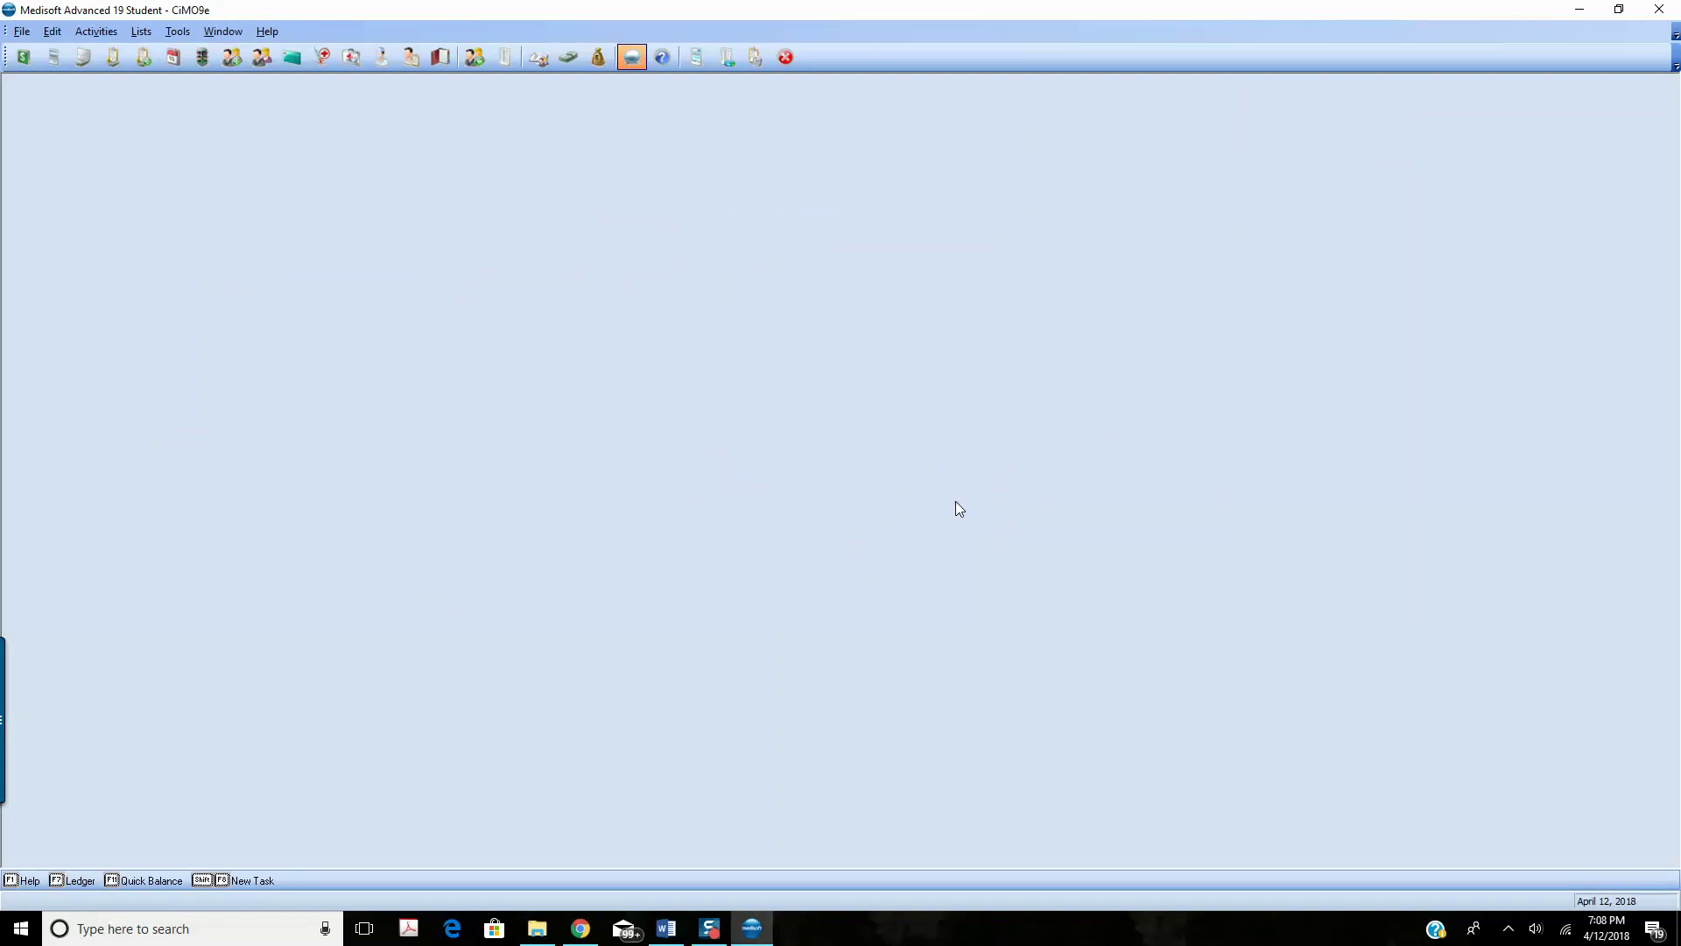
click(958, 487)
click(143, 31)
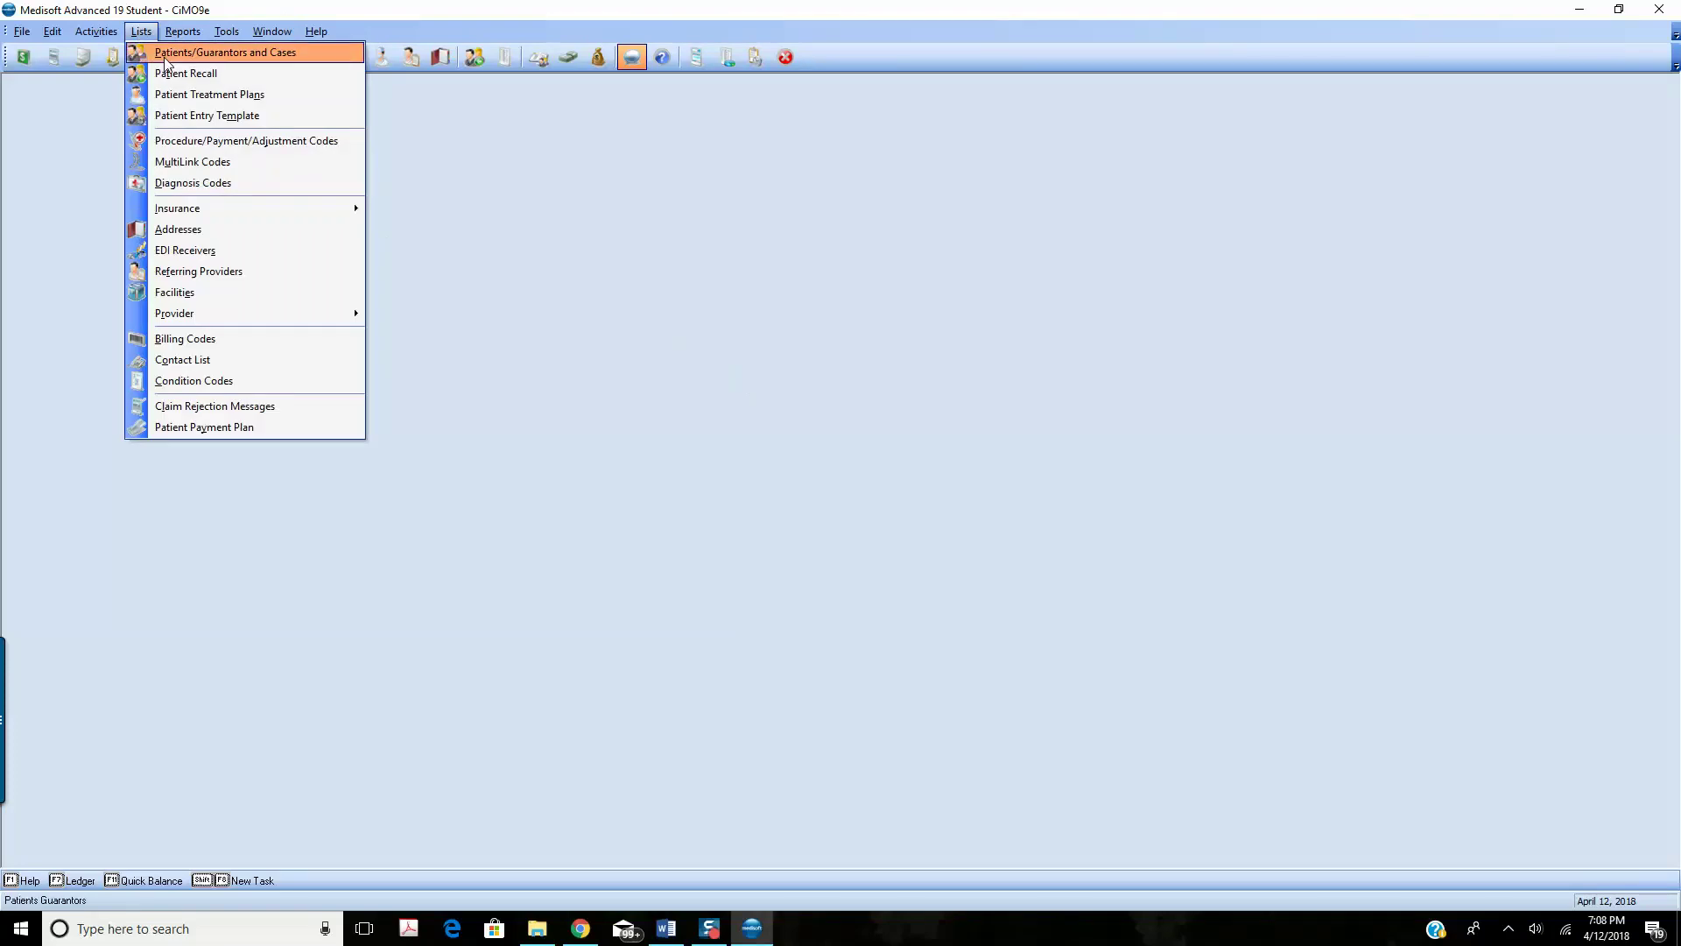
click(164, 54)
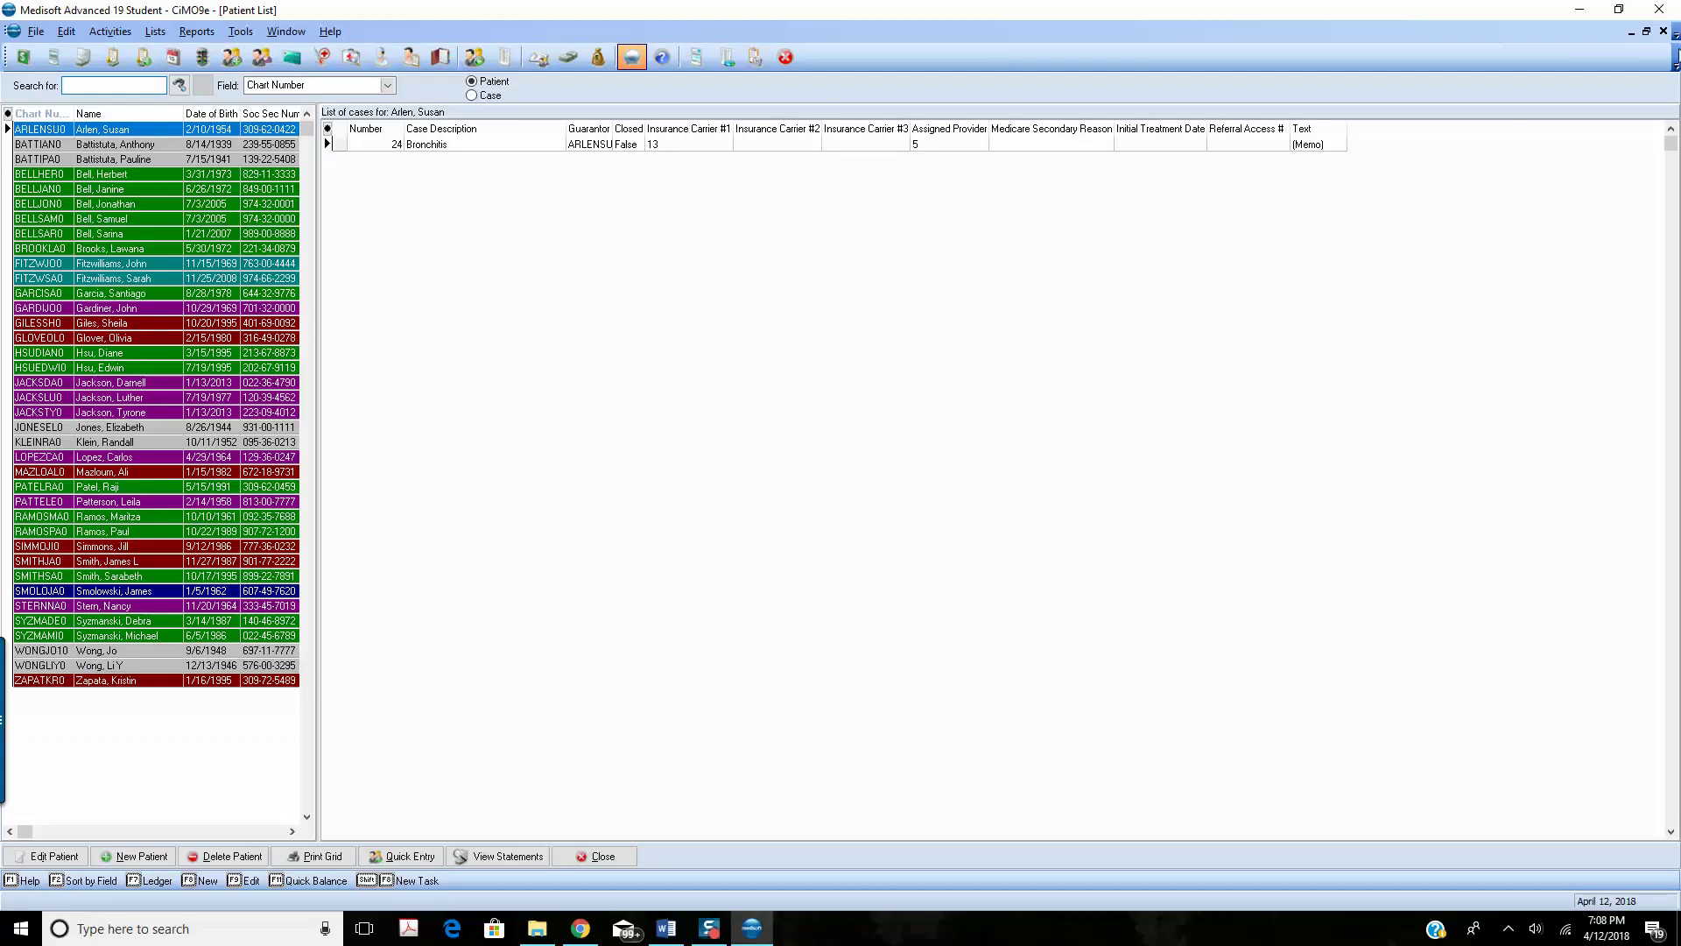
- Switch the patient list and program windows between restored and maximized size, and close the patient list
click(1647, 33)
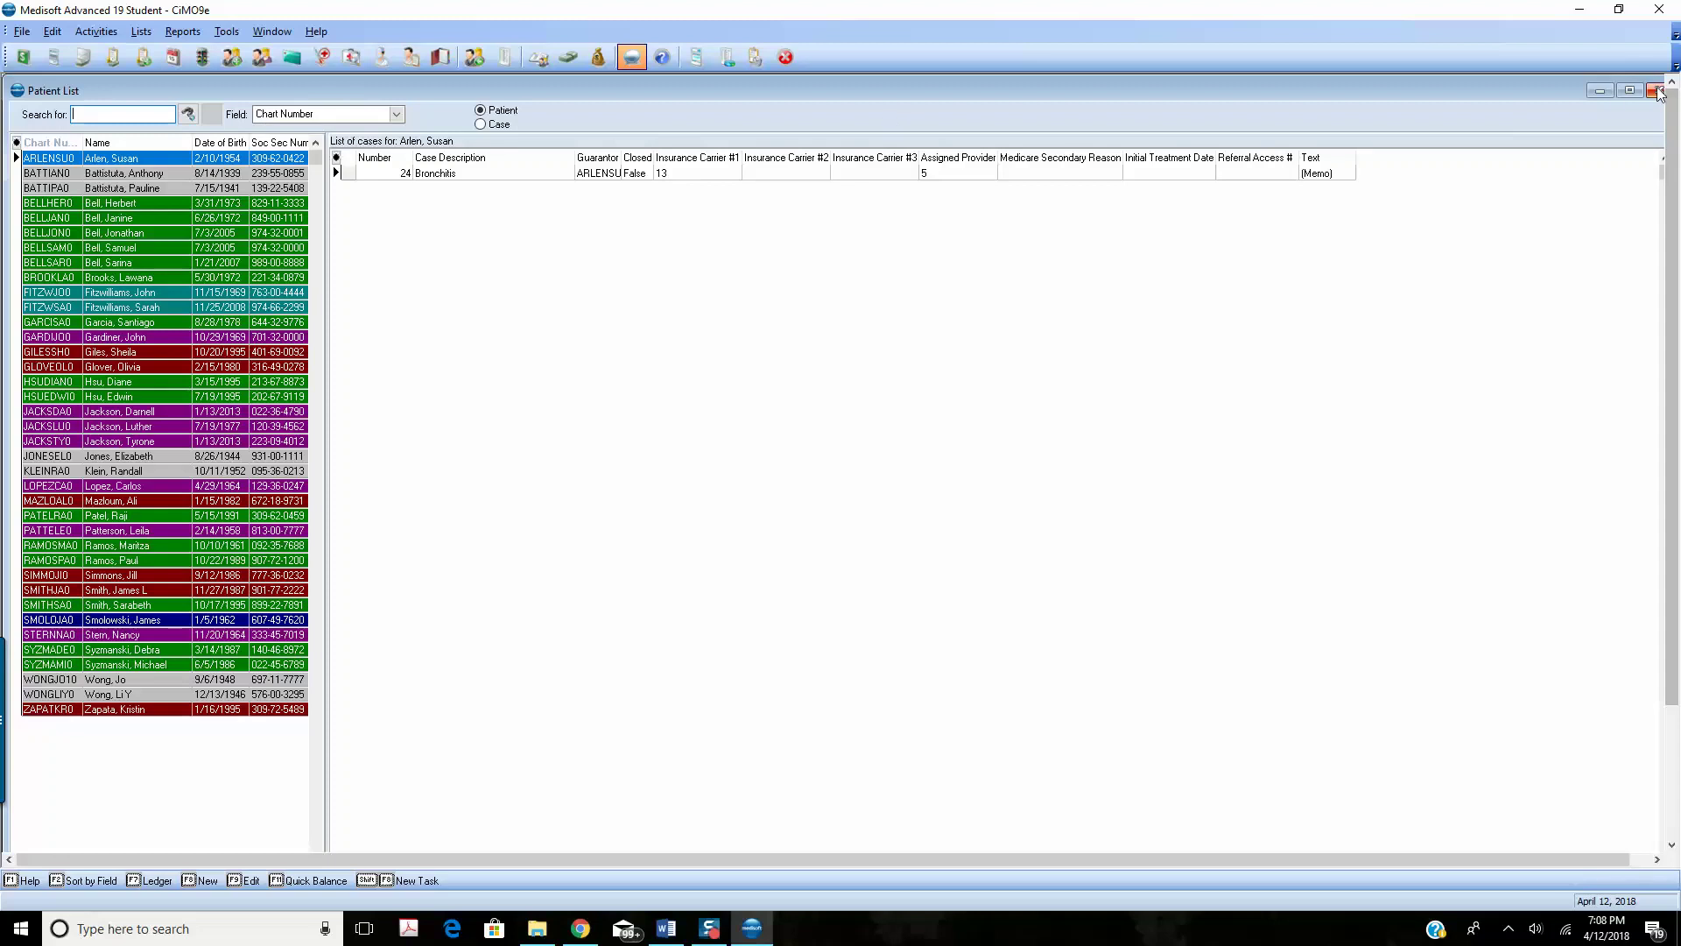
click(1628, 90)
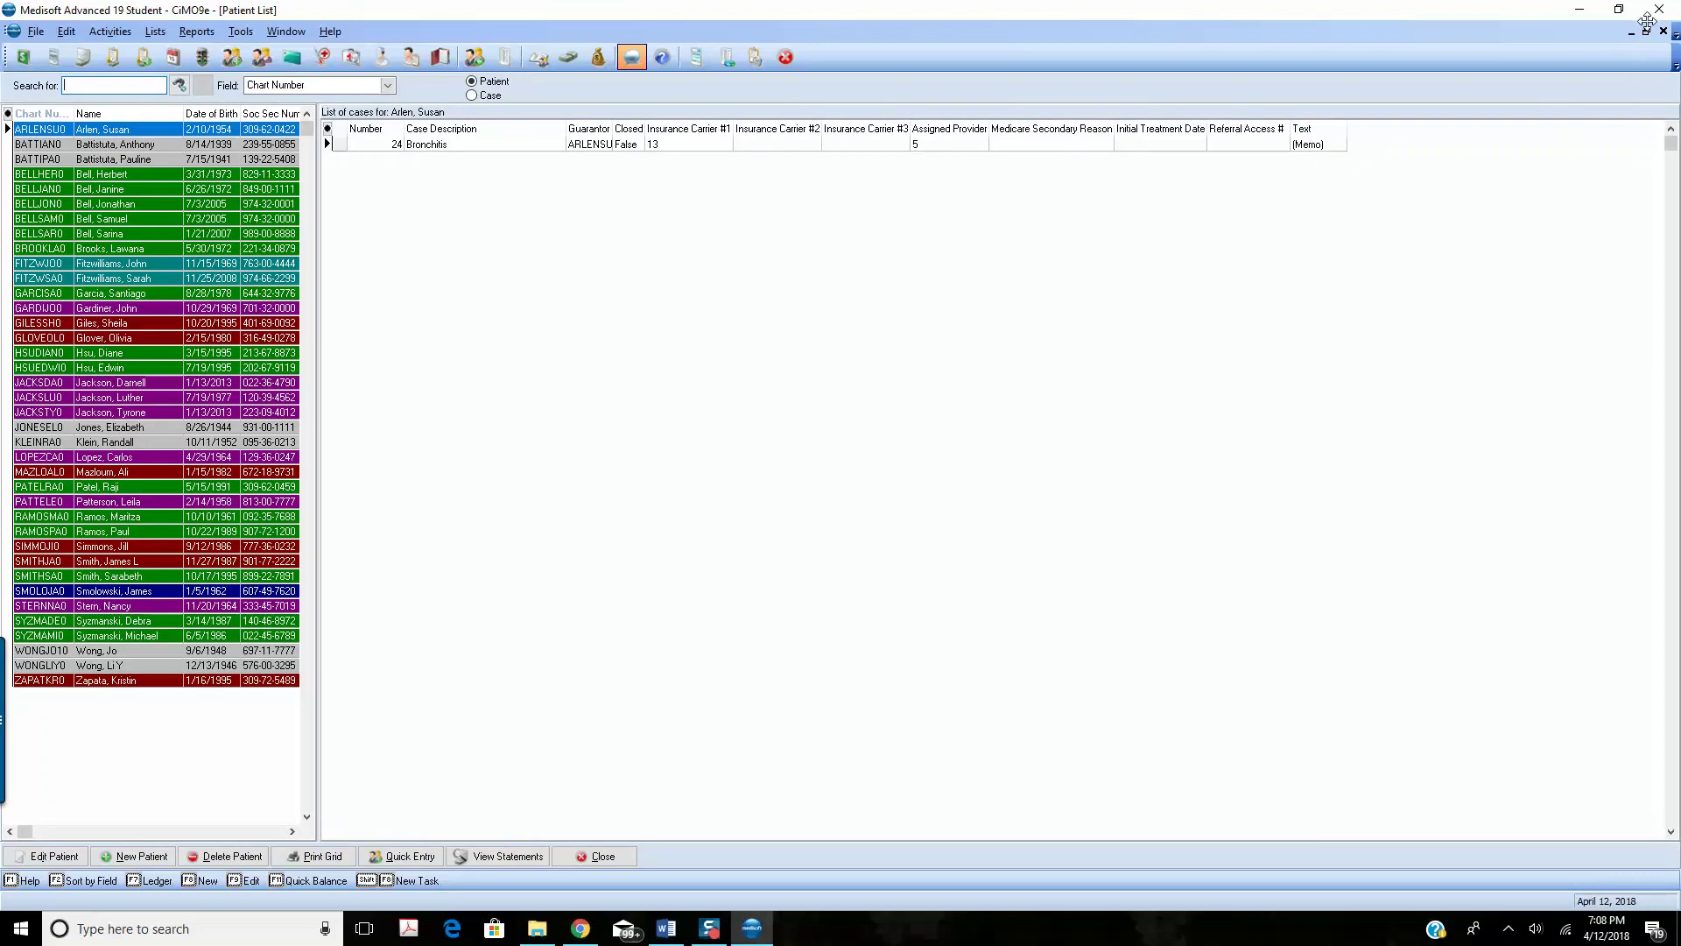
click(1619, 12)
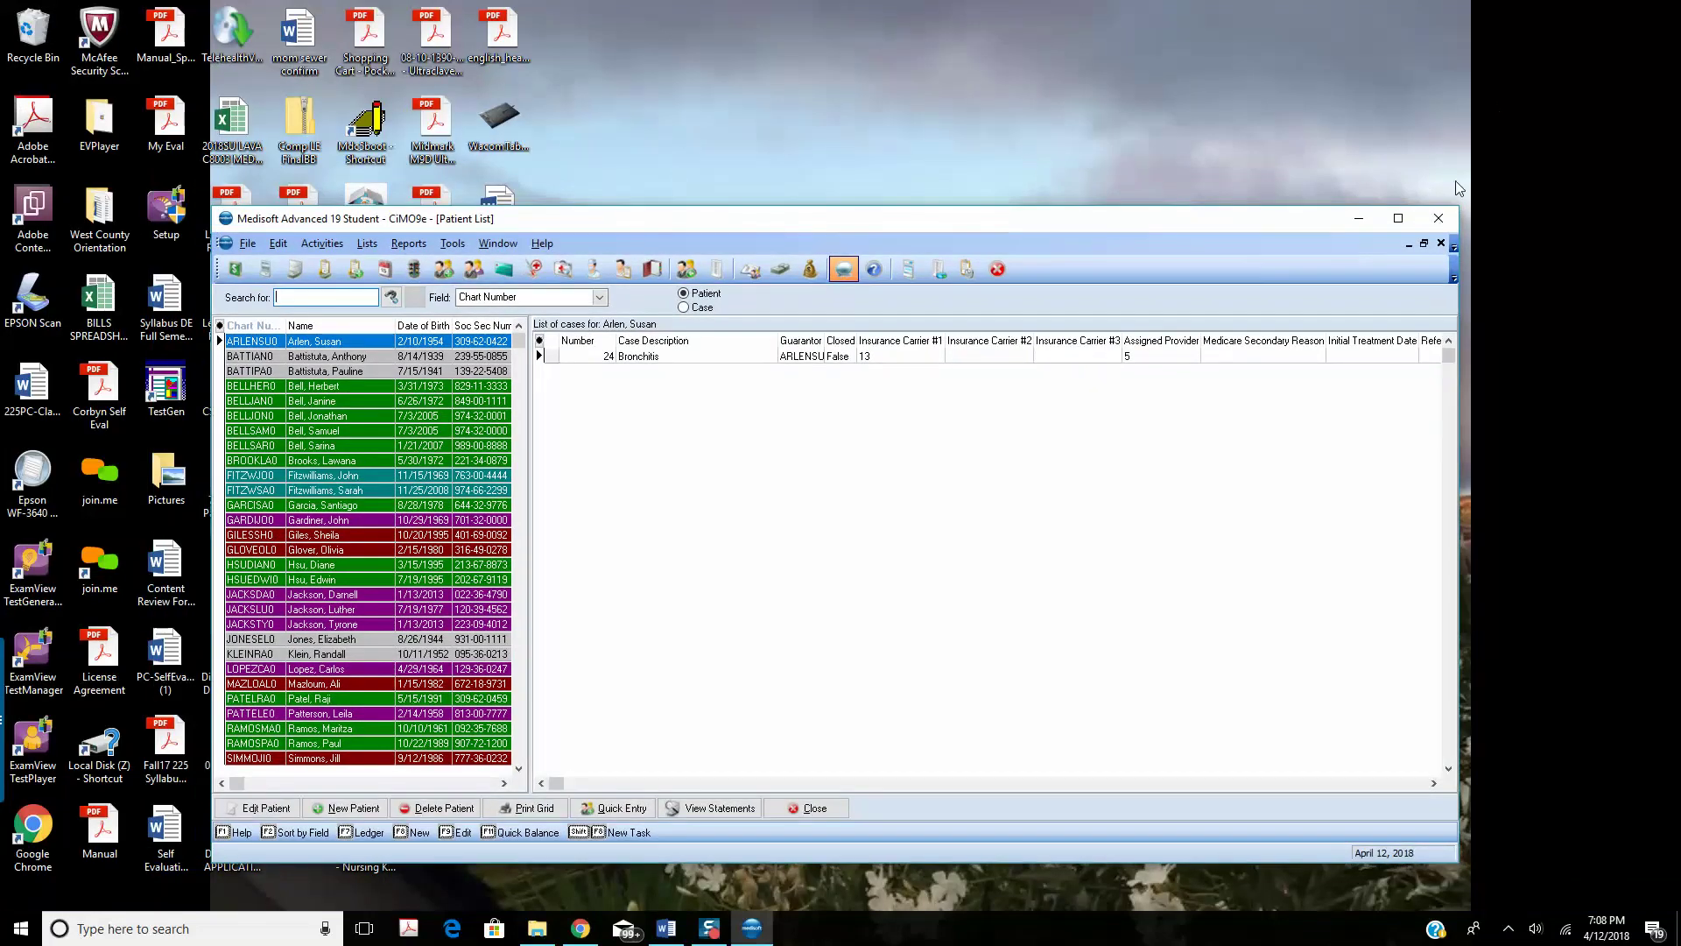
click(1424, 242)
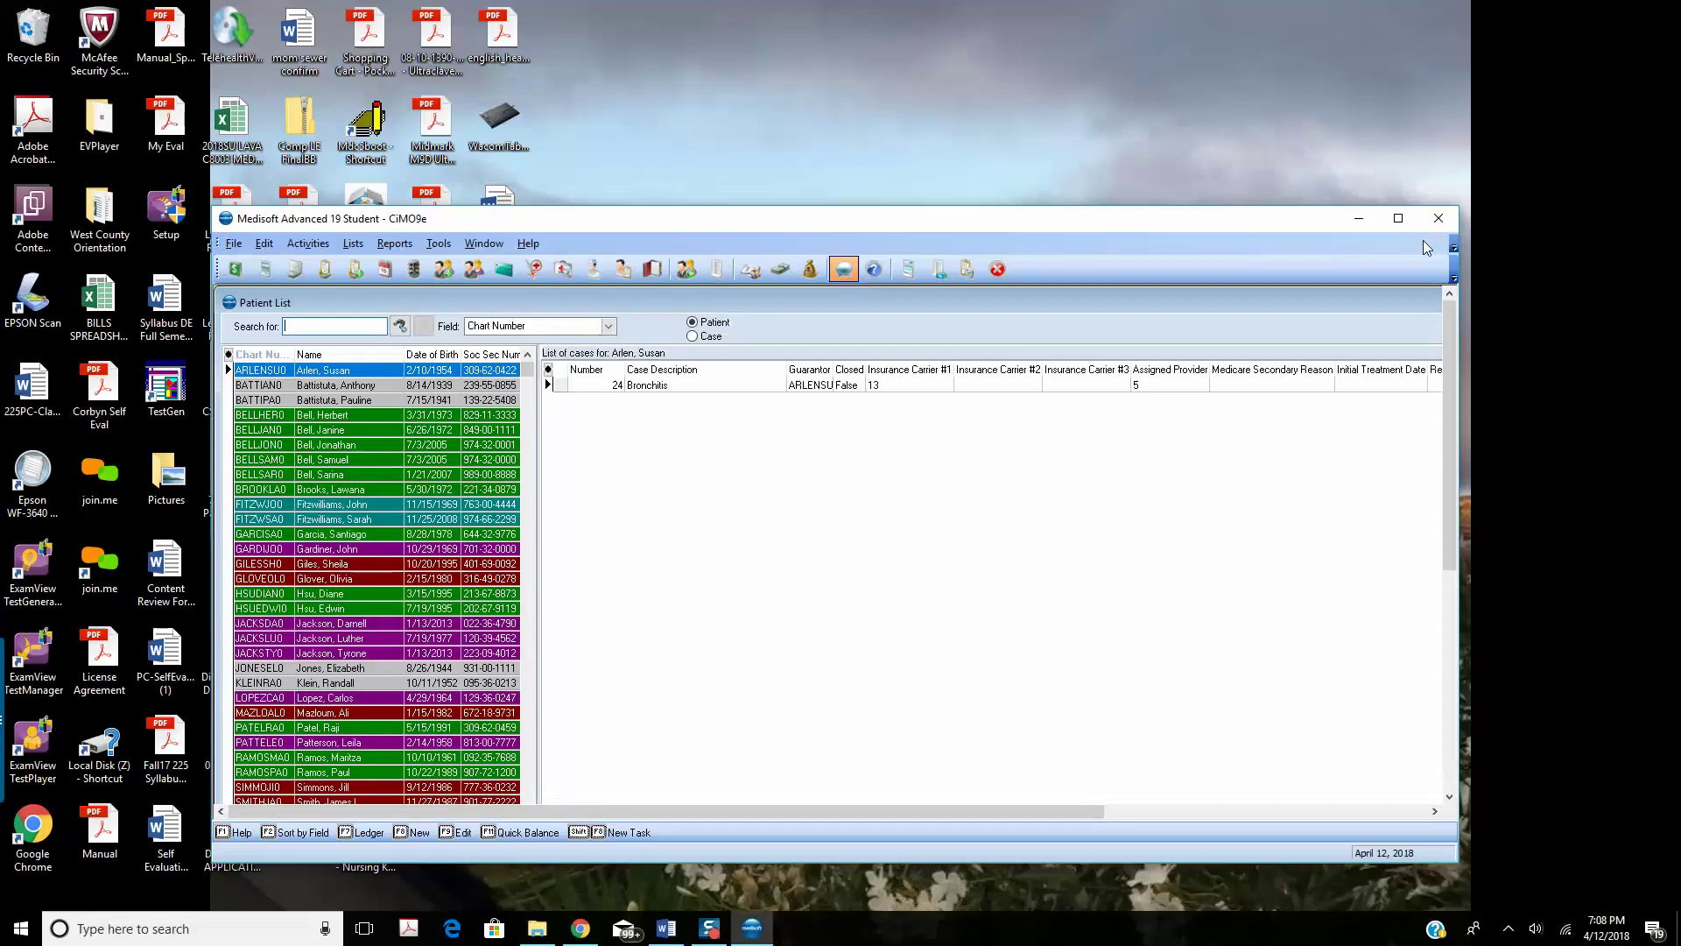
click(1398, 218)
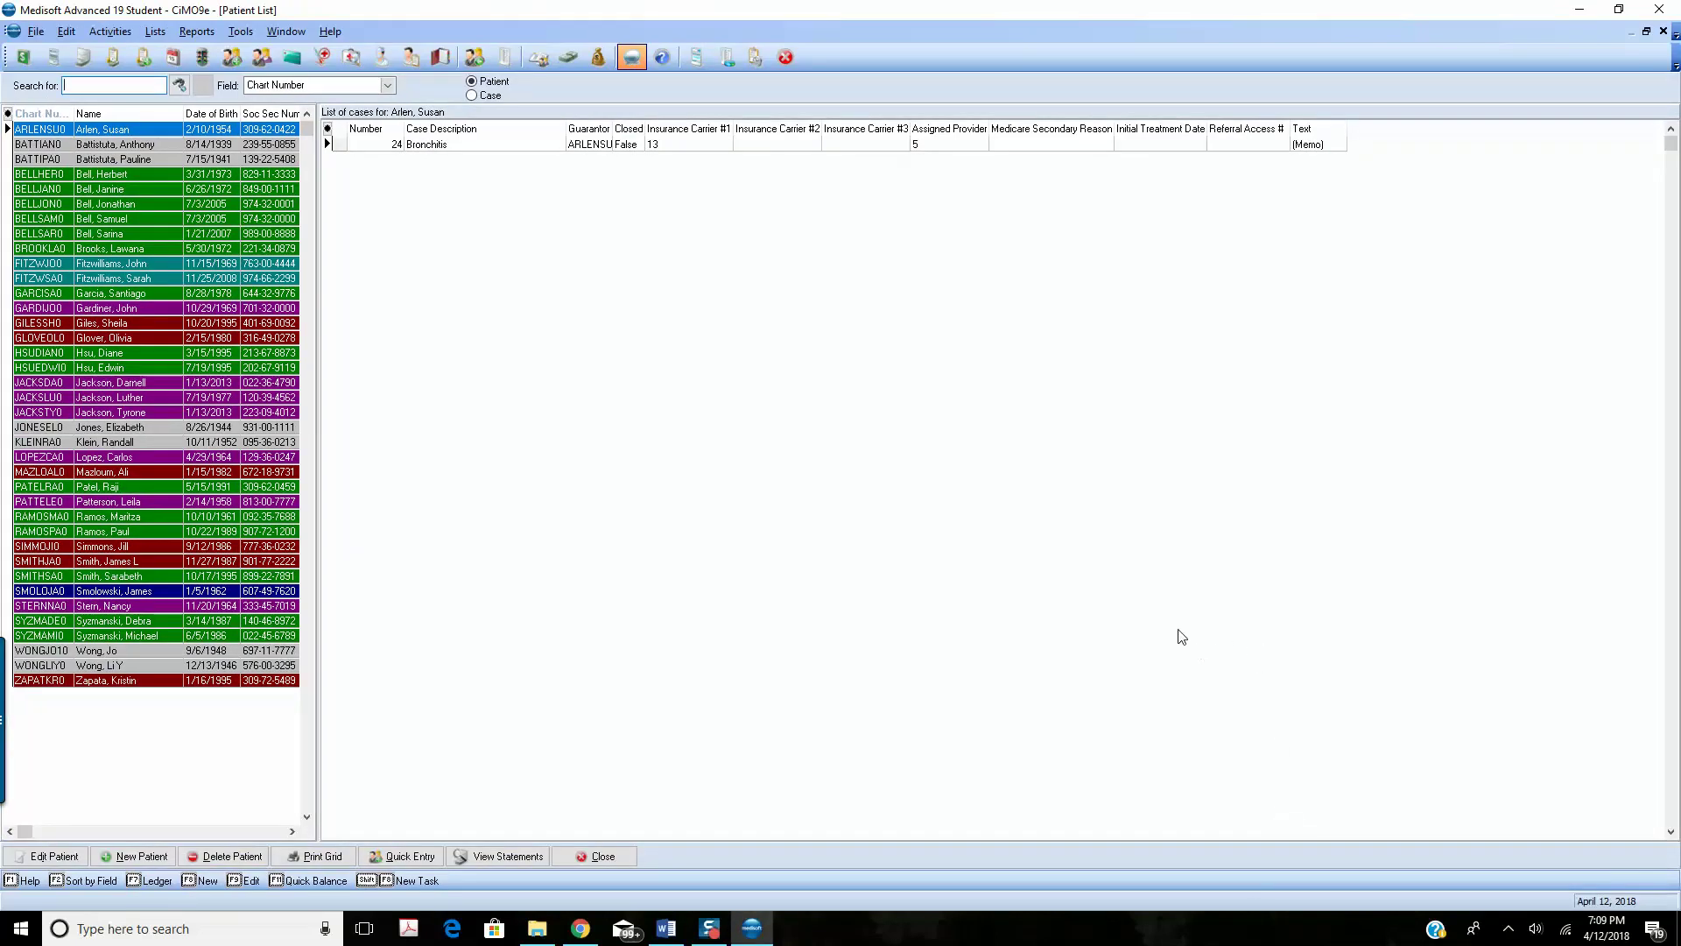
click(602, 857)
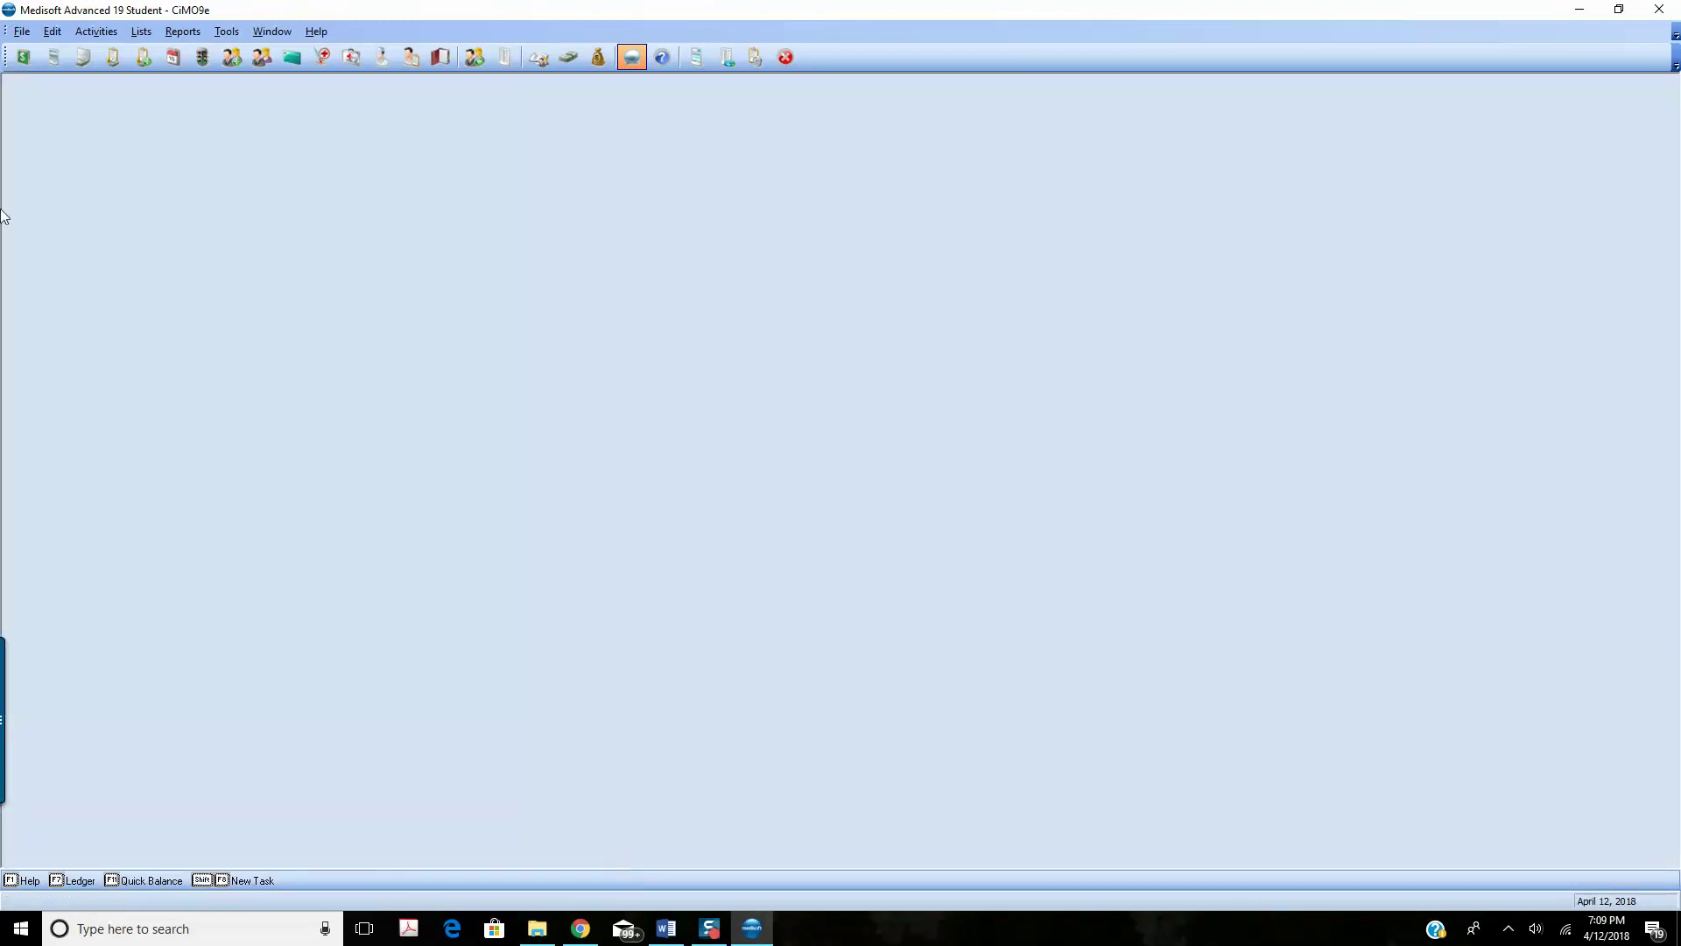
- View the empty Transaction Entry window and close it
click(113, 32)
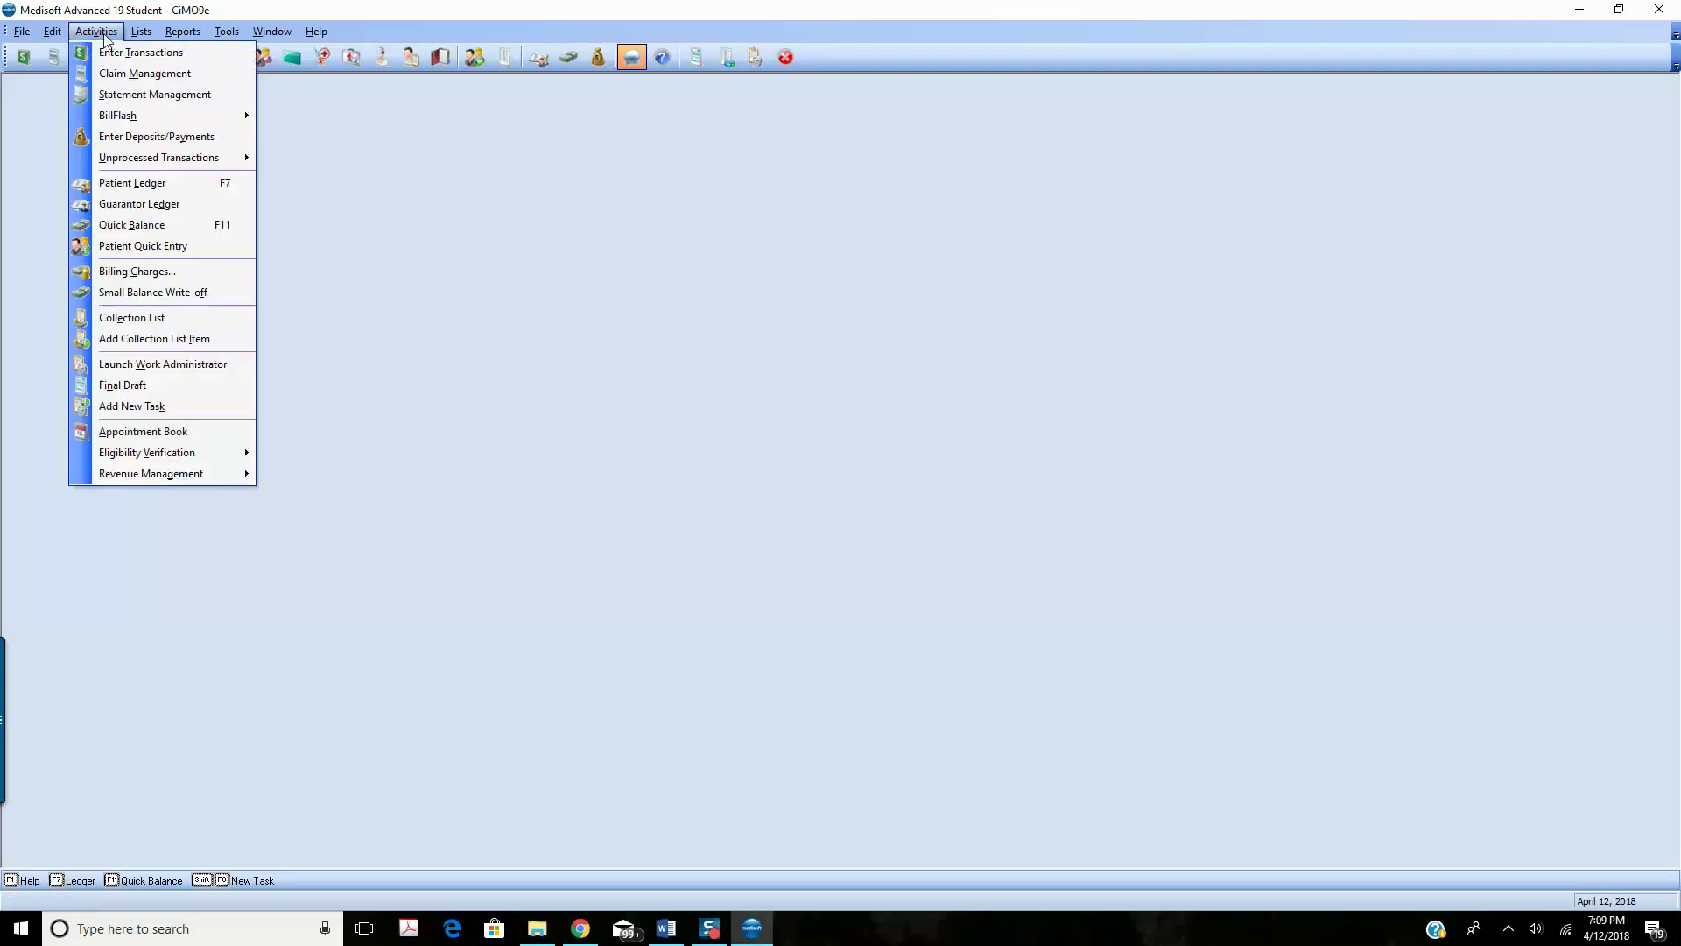
click(106, 54)
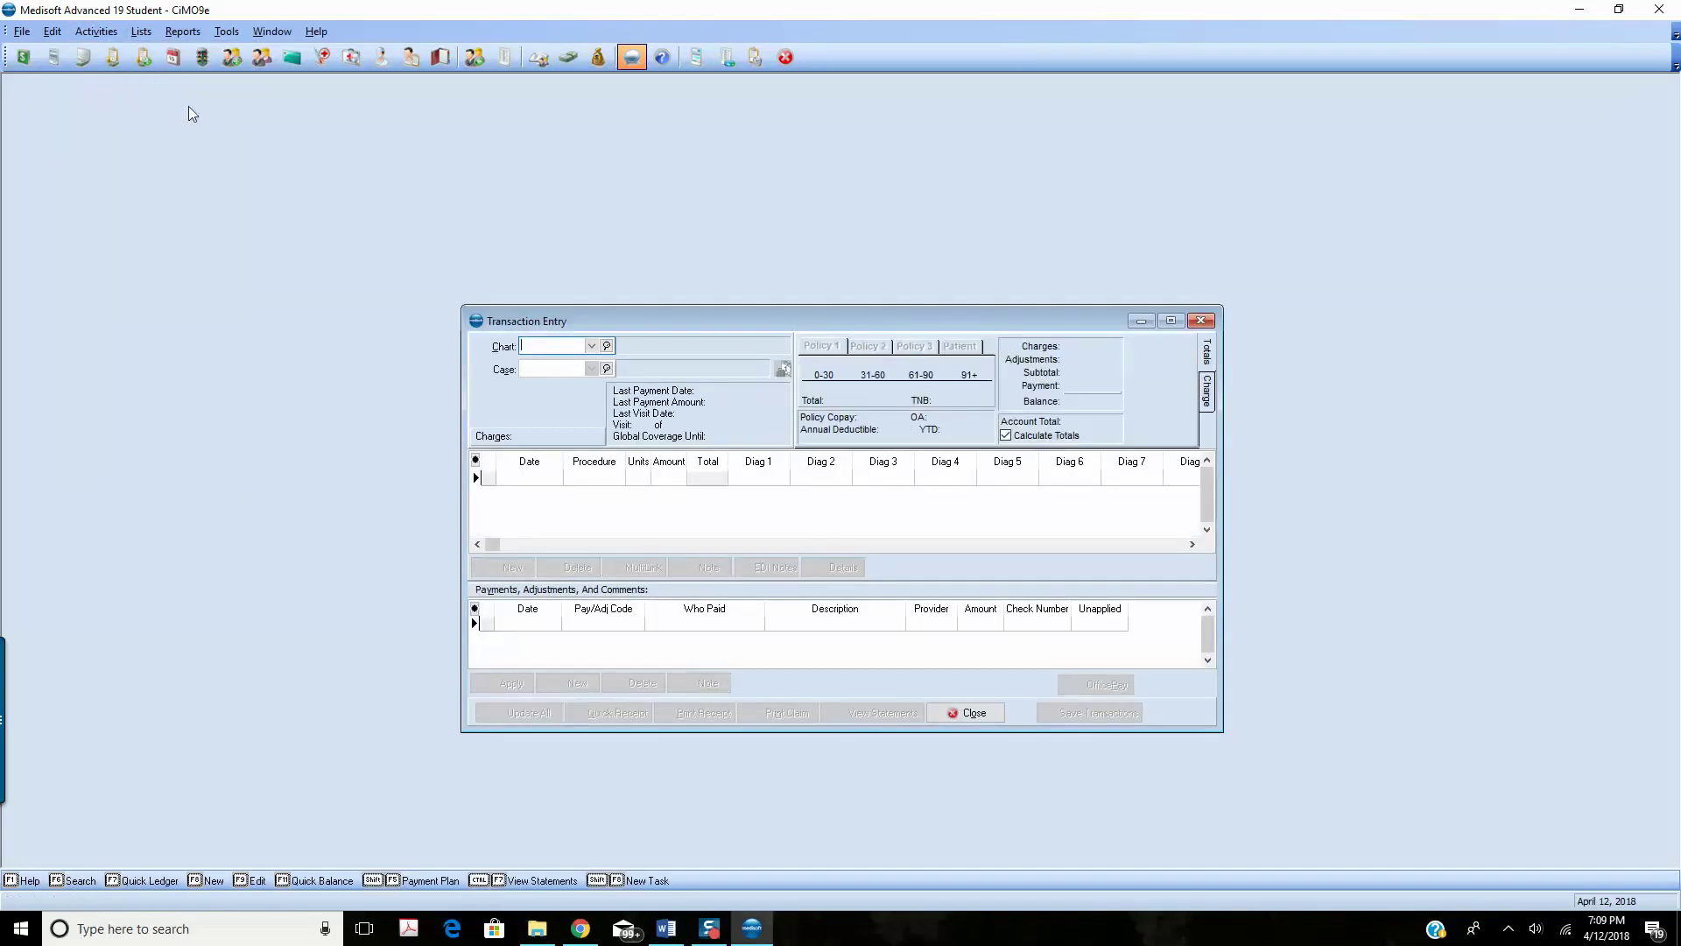
click(974, 715)
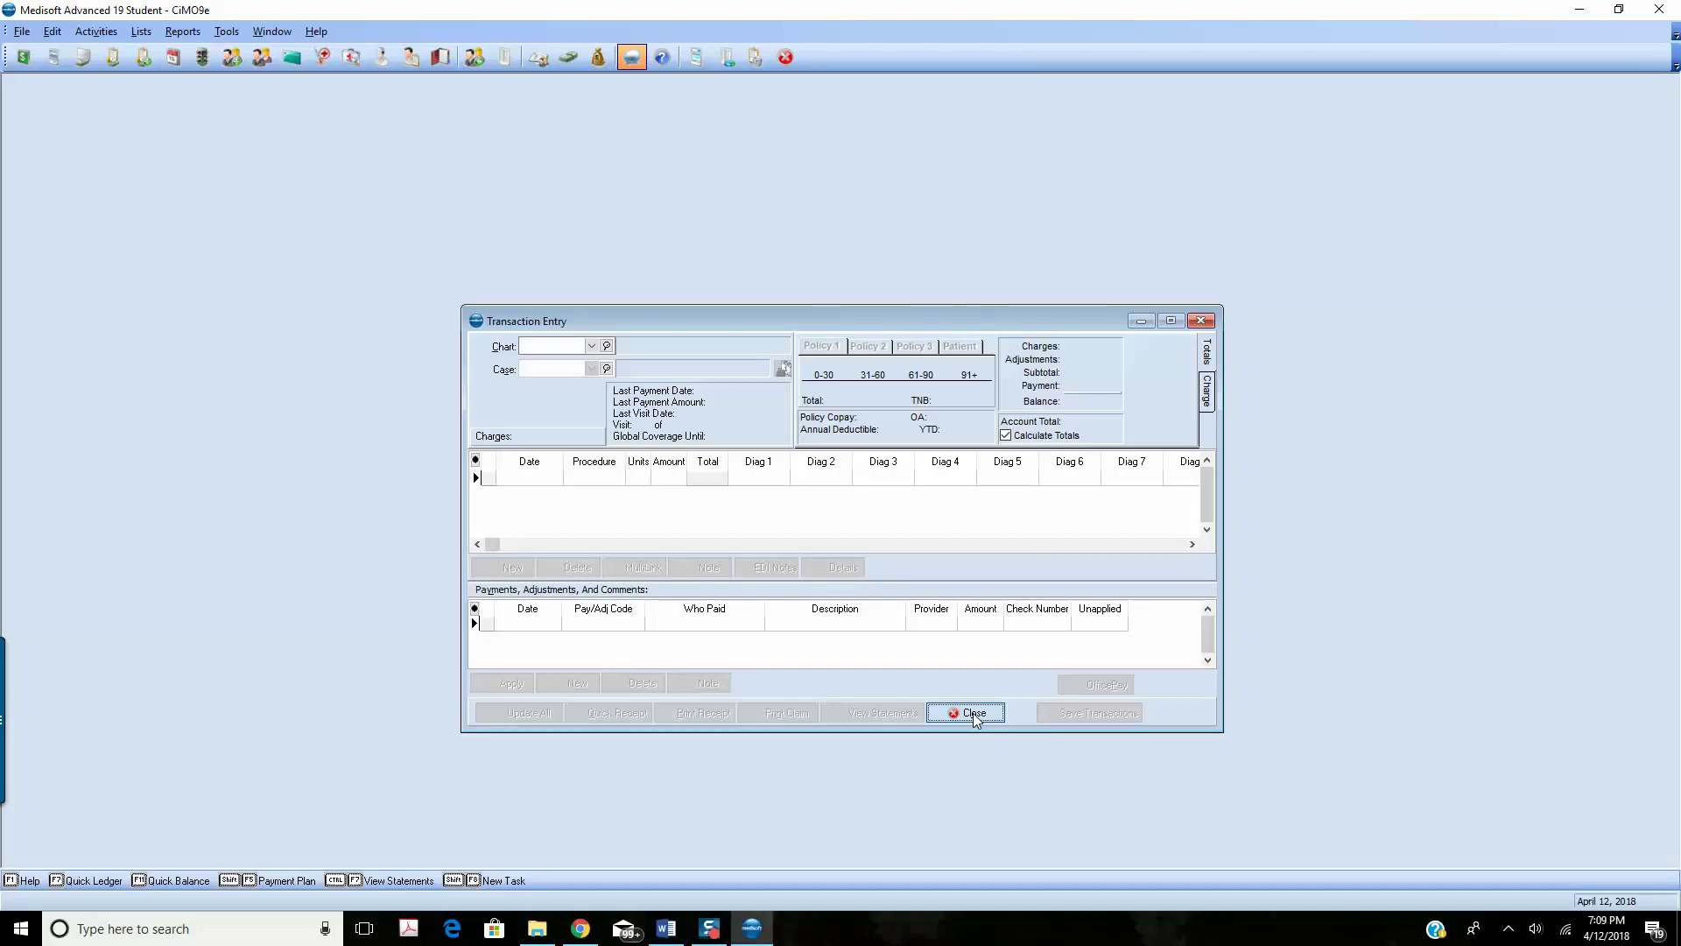
click(974, 713)
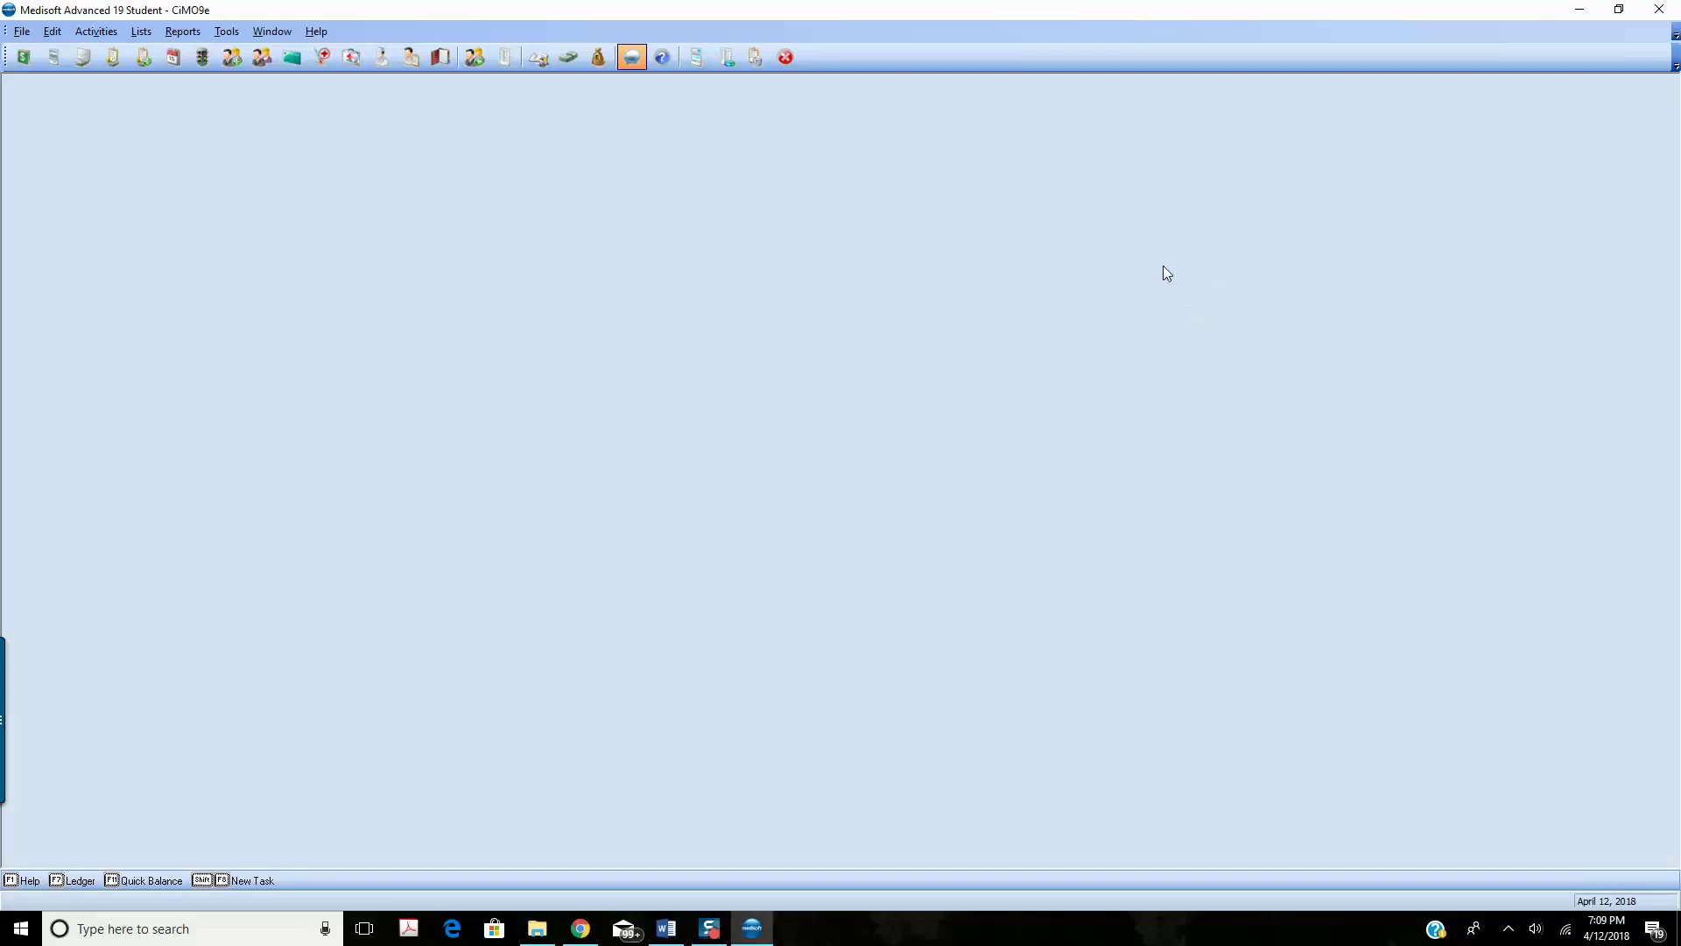
- View the list of the practice's providers and close it
click(143, 32)
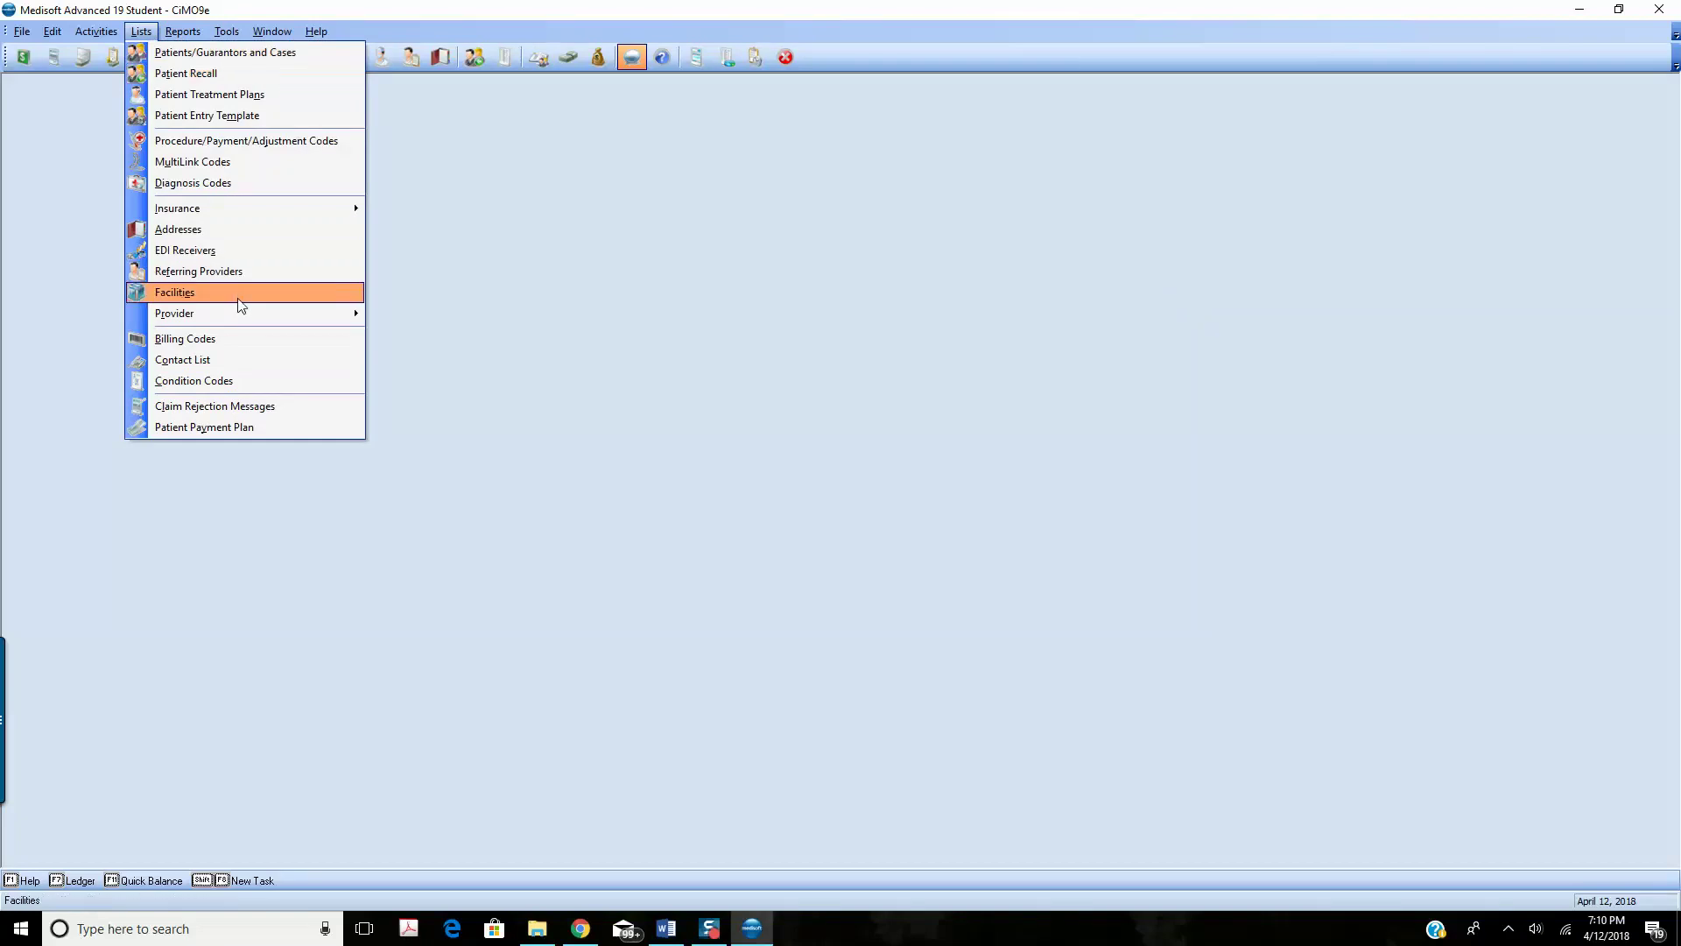
mouse_move(241, 310)
click(417, 314)
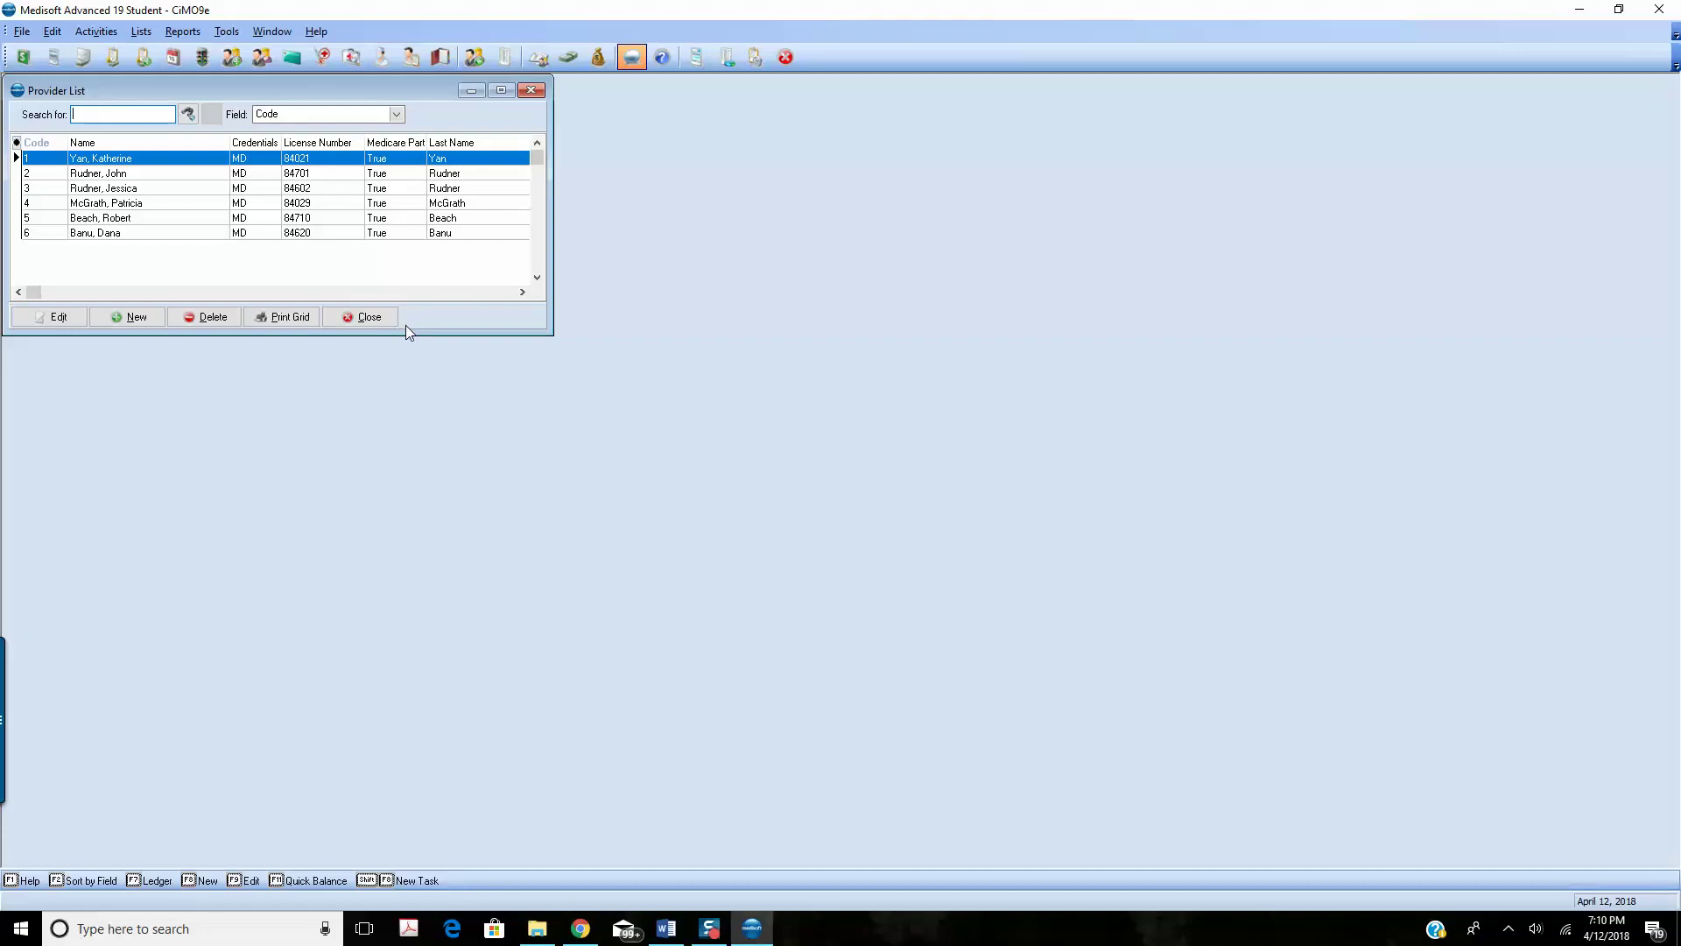
click(532, 91)
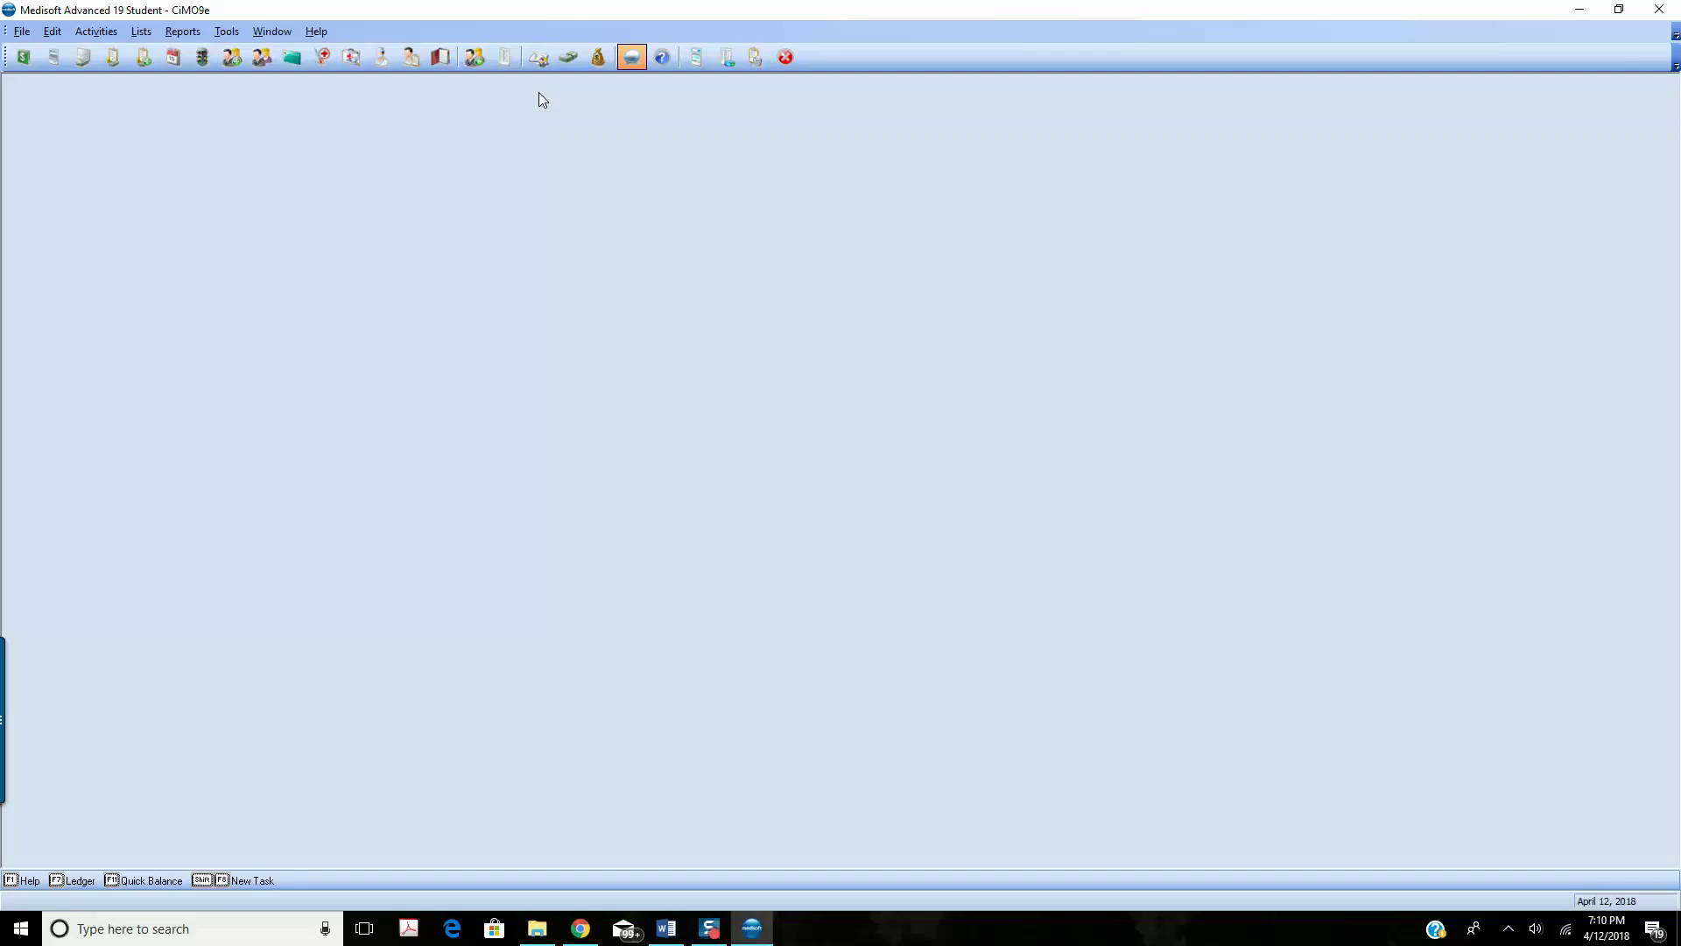
- View the list of procedure, payment and adjustment codes and close it
click(141, 32)
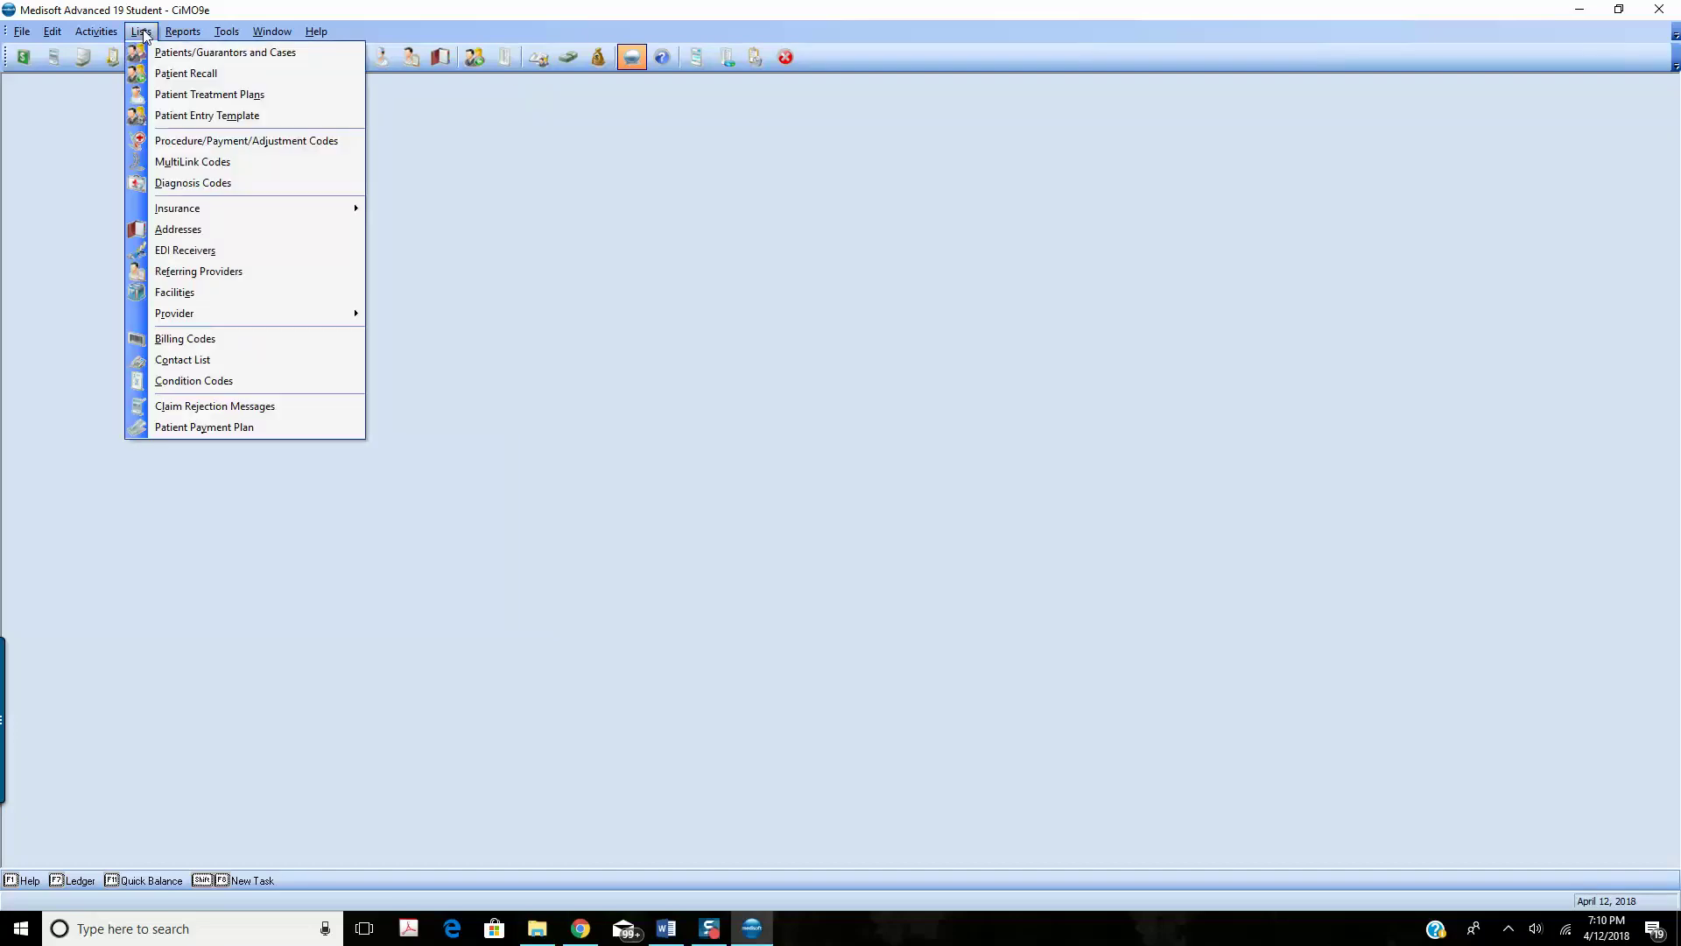
click(212, 145)
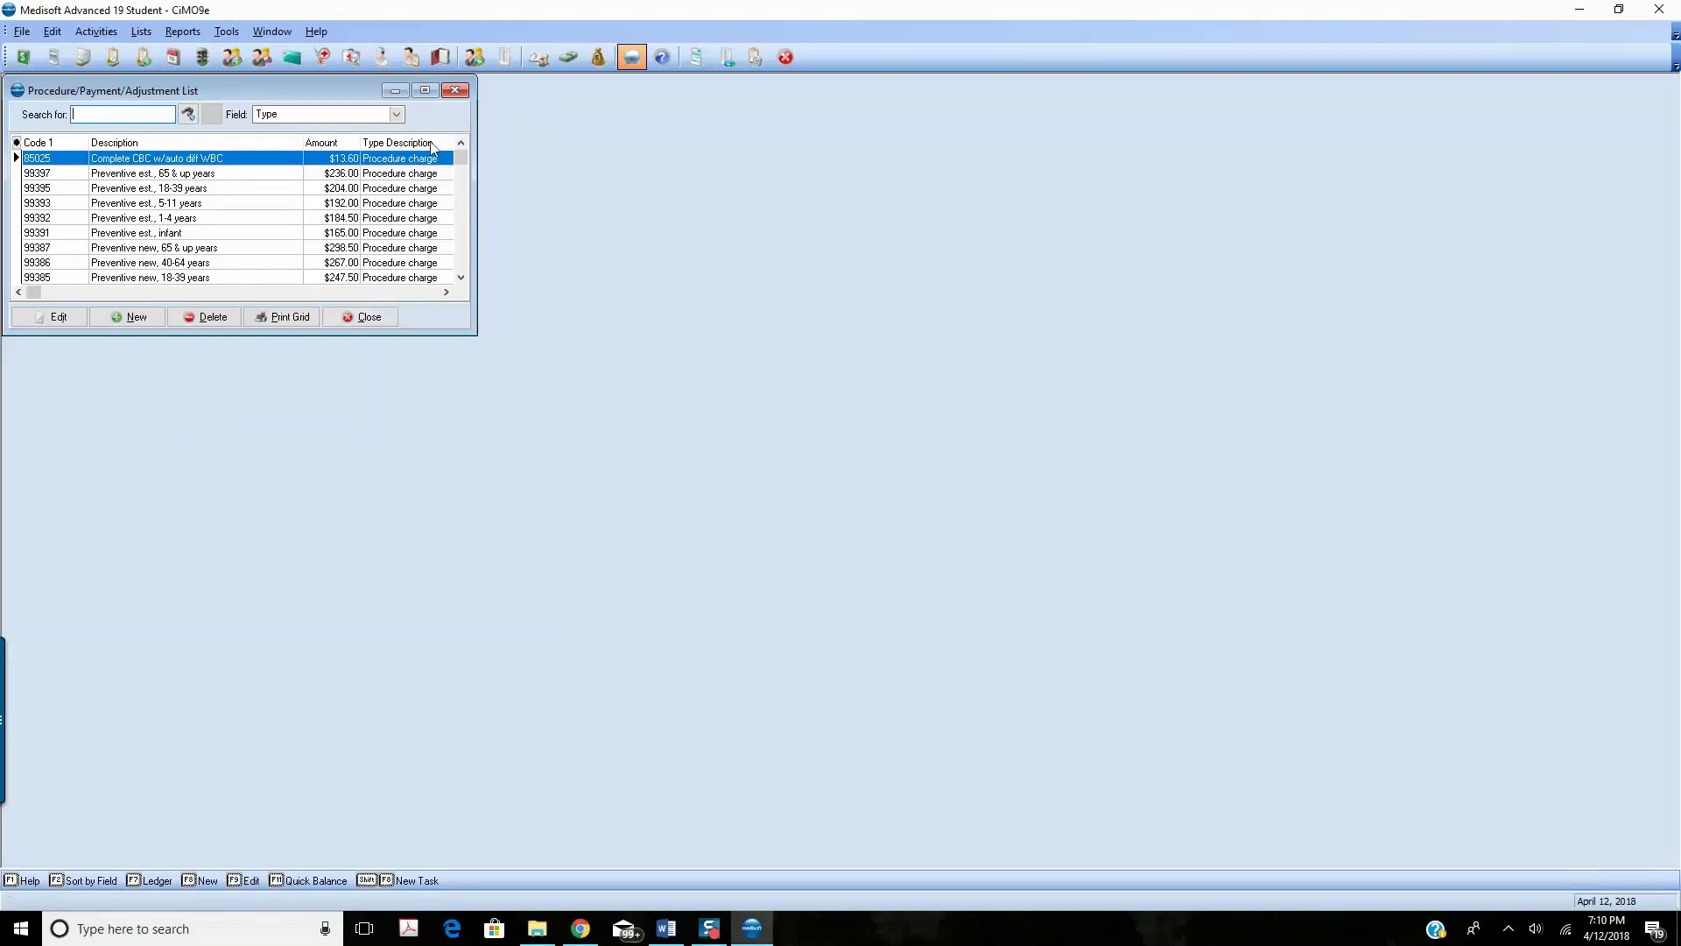
click(369, 319)
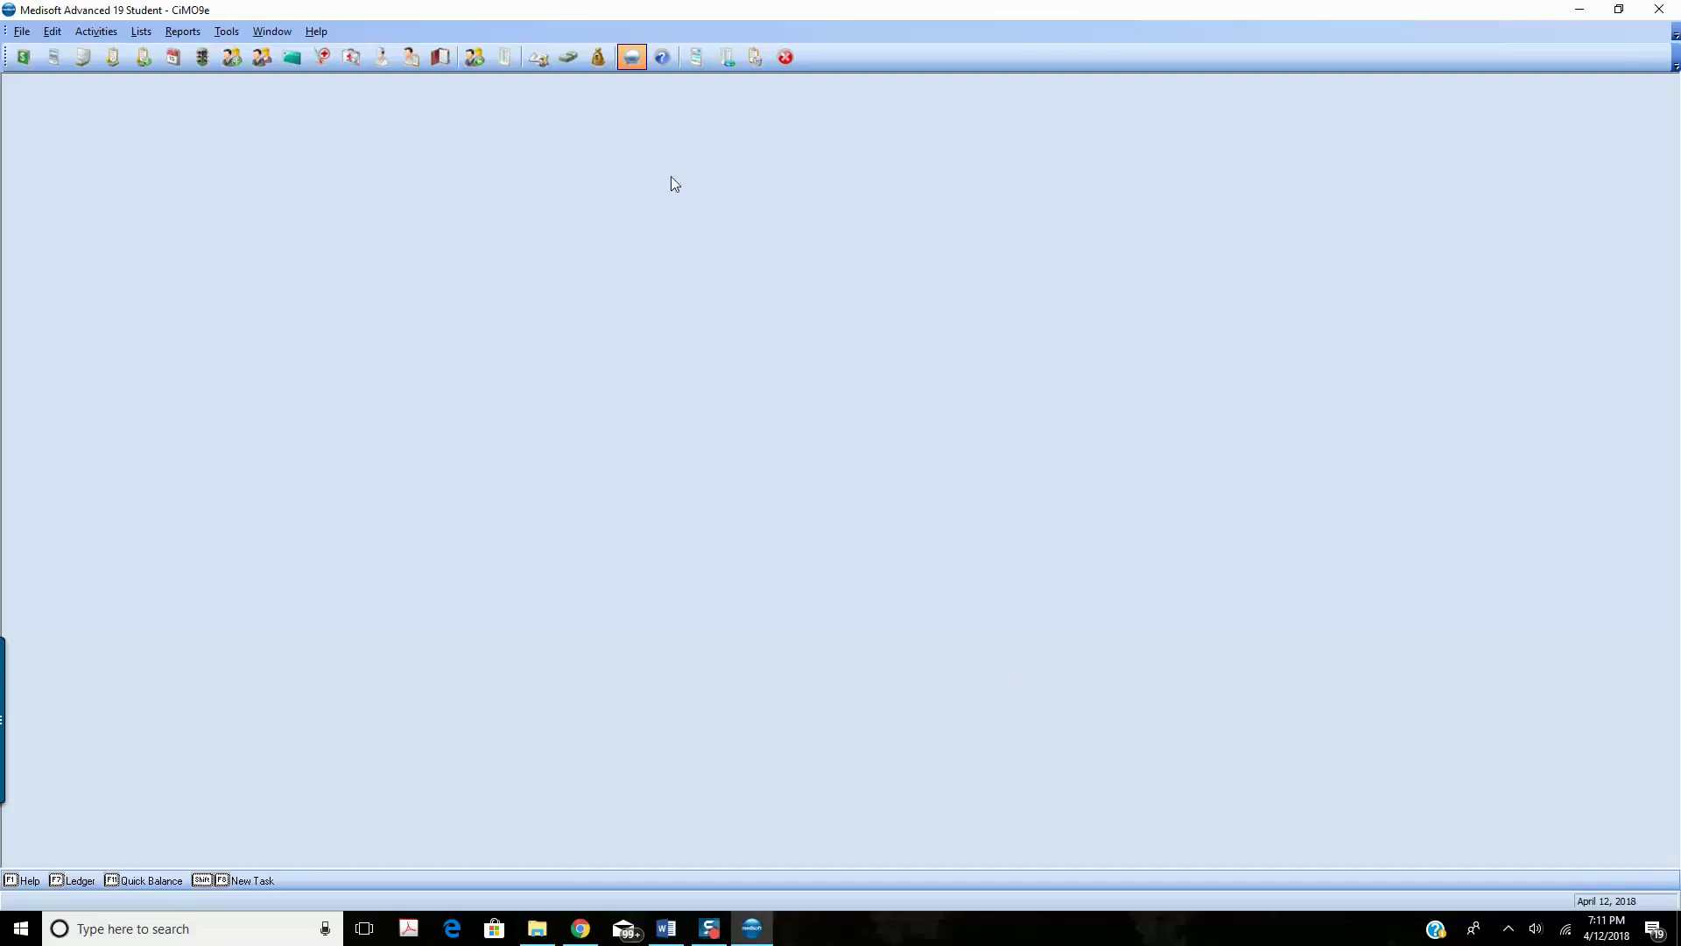
- Open Transaction Entry and load the chart of the patient with the facial nerve paralysis case
click(98, 33)
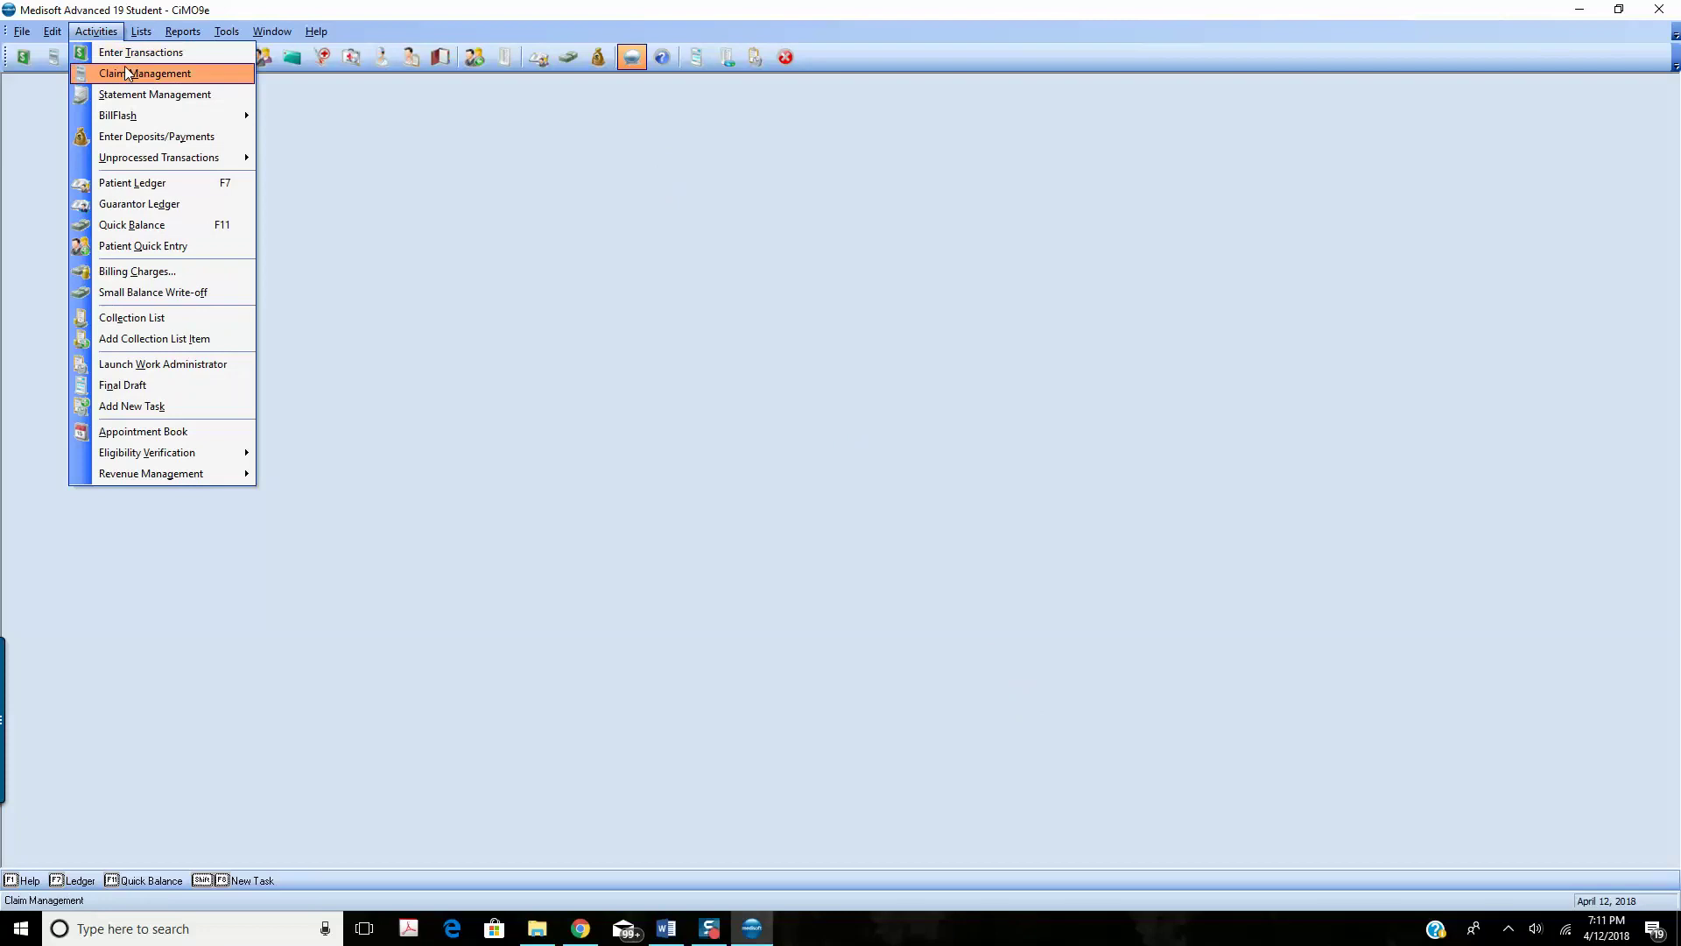
click(130, 54)
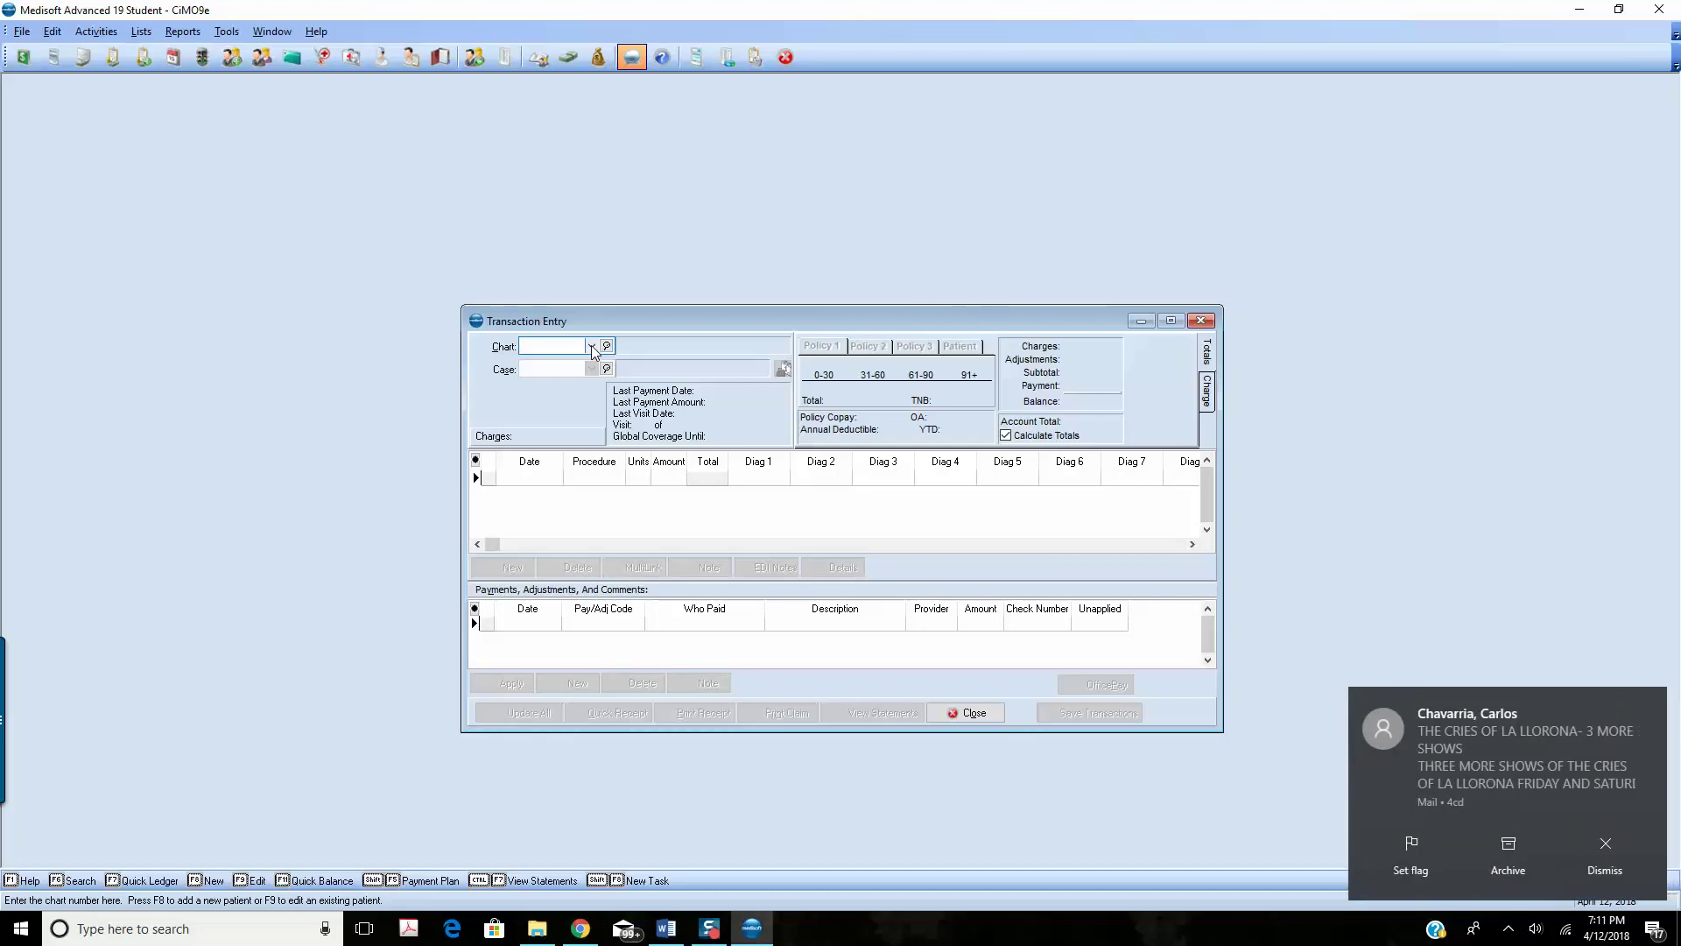
click(592, 347)
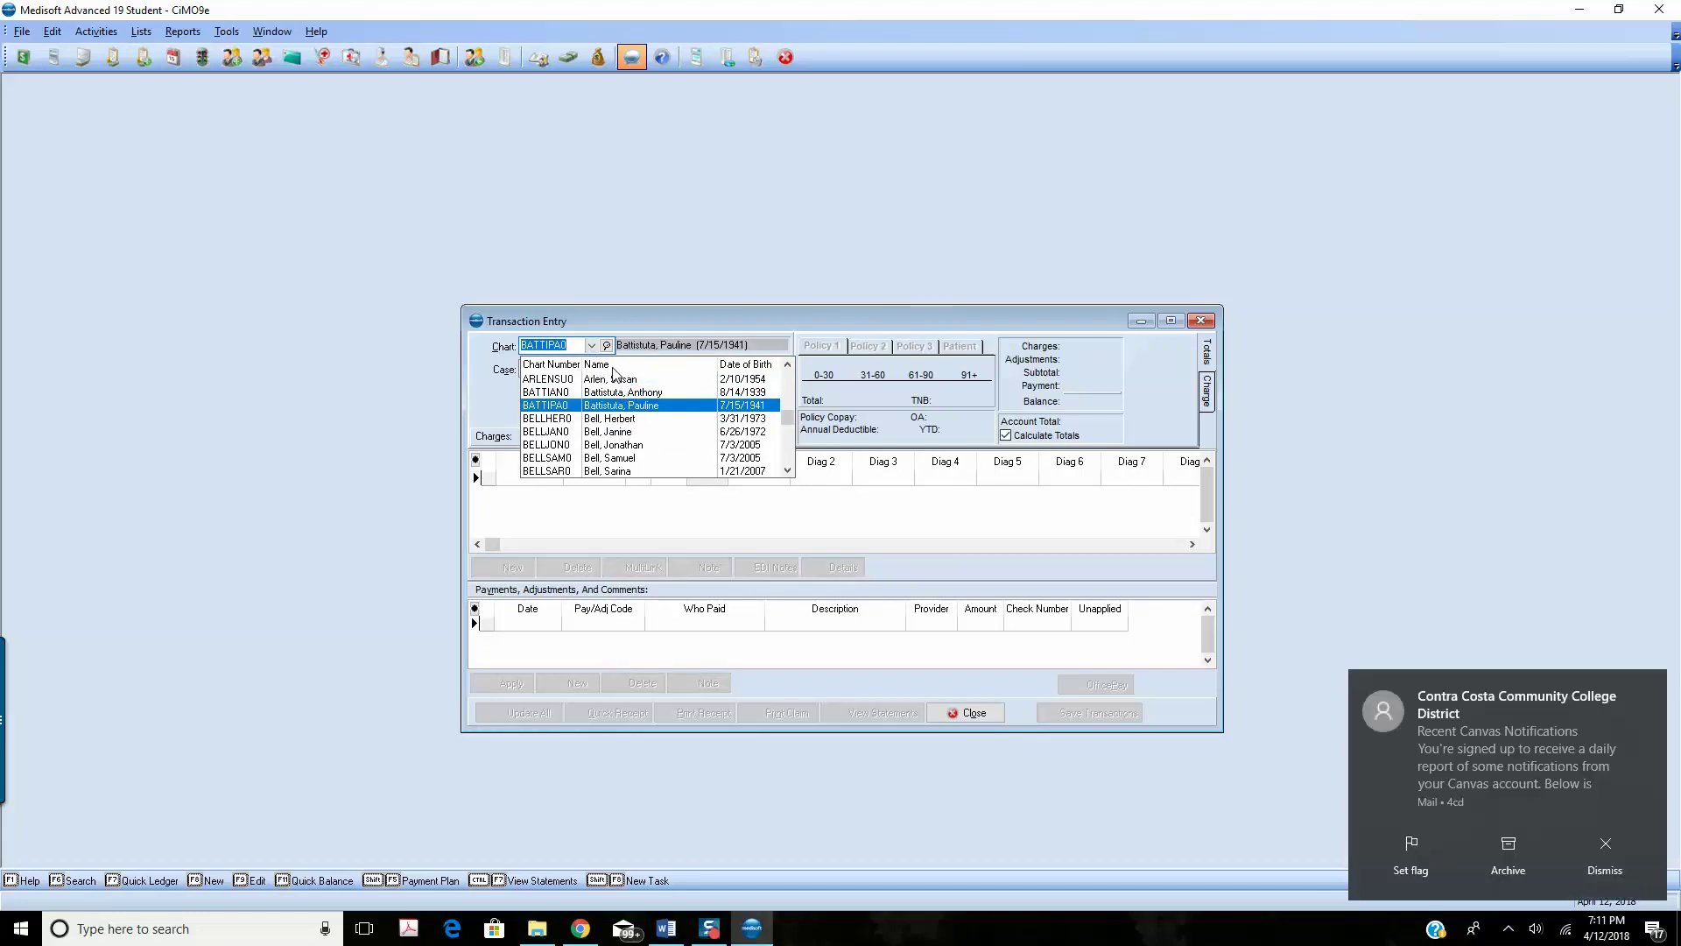
text(SMITHJA0)
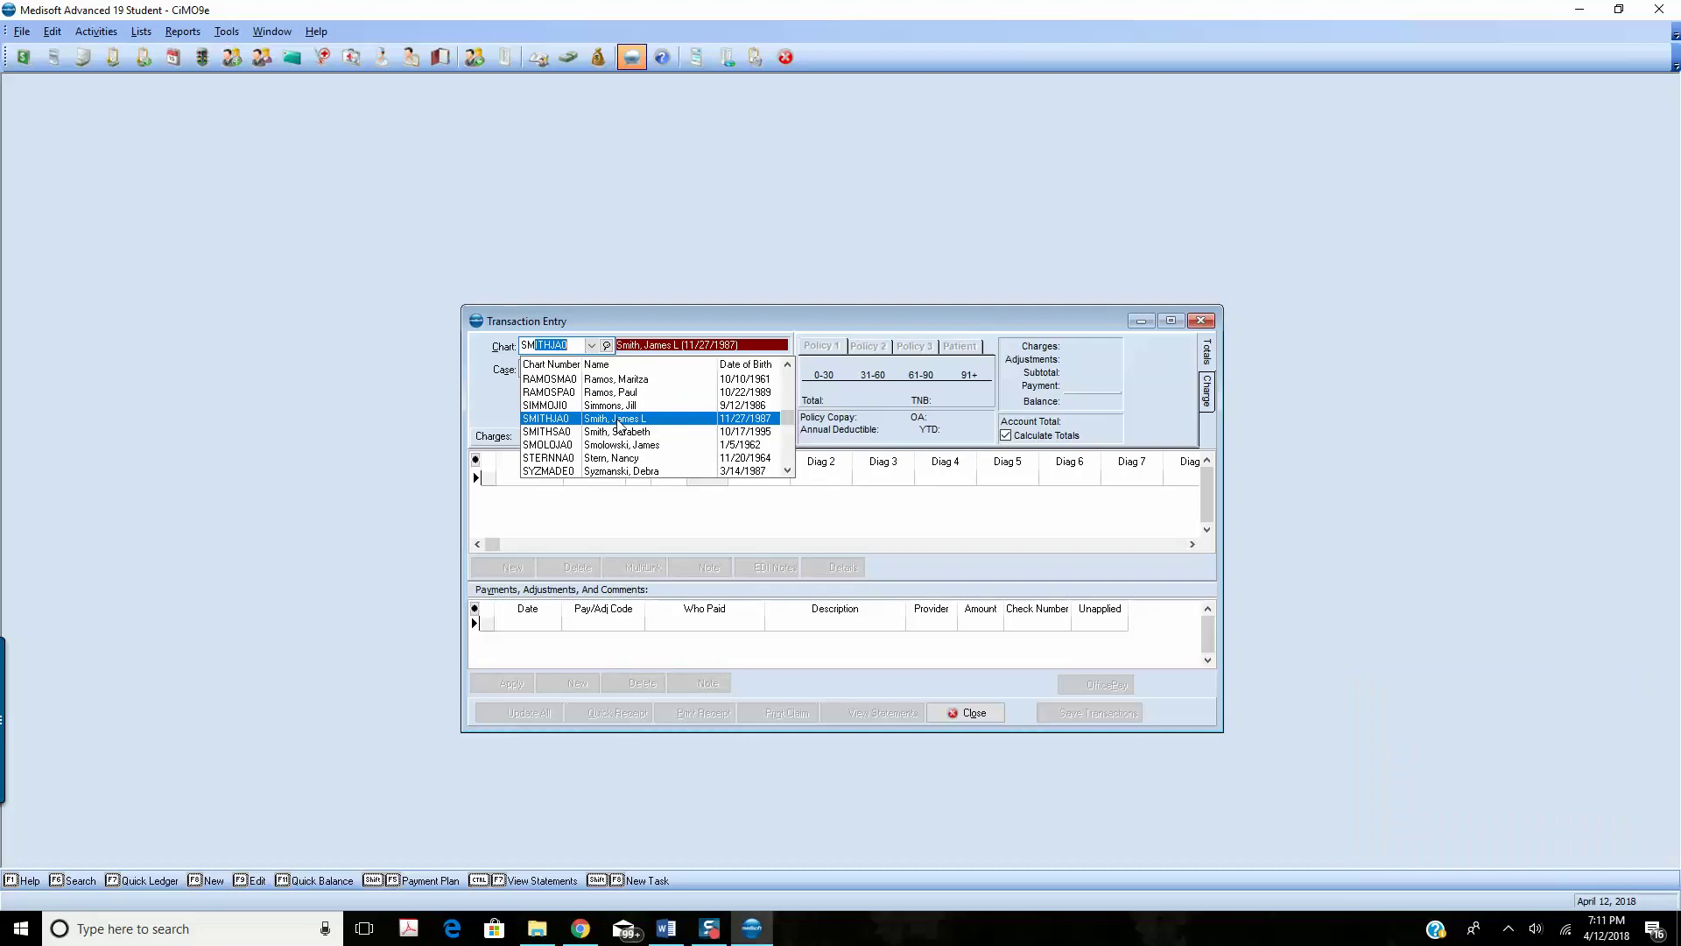
click(619, 426)
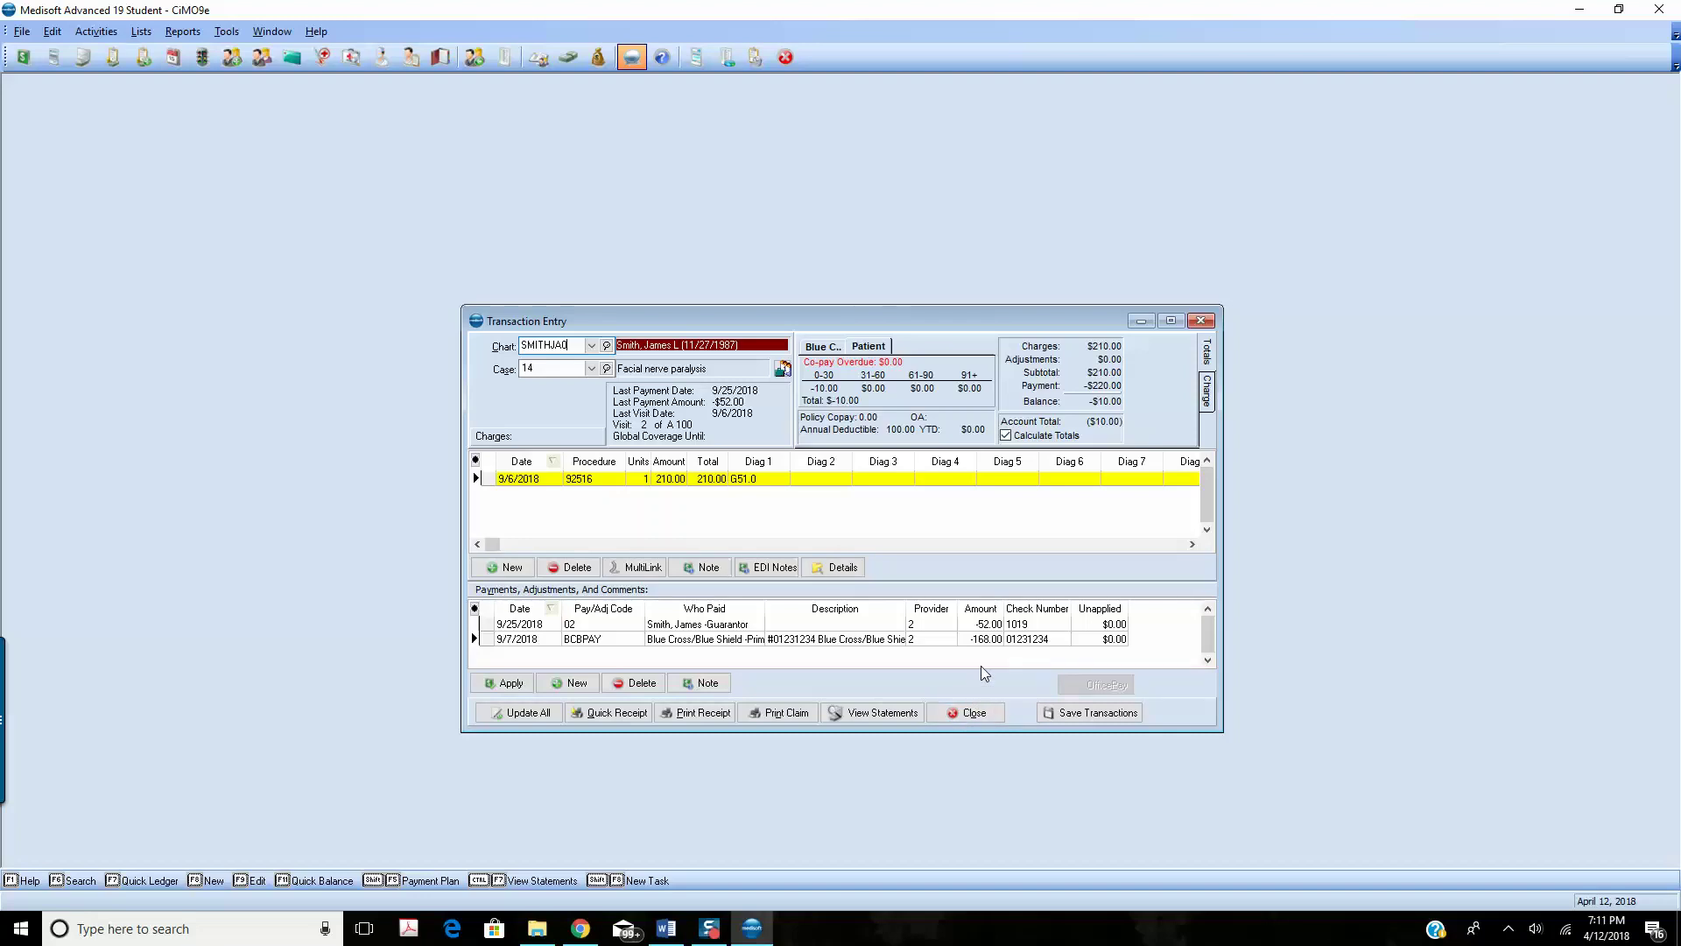
key(Tab)
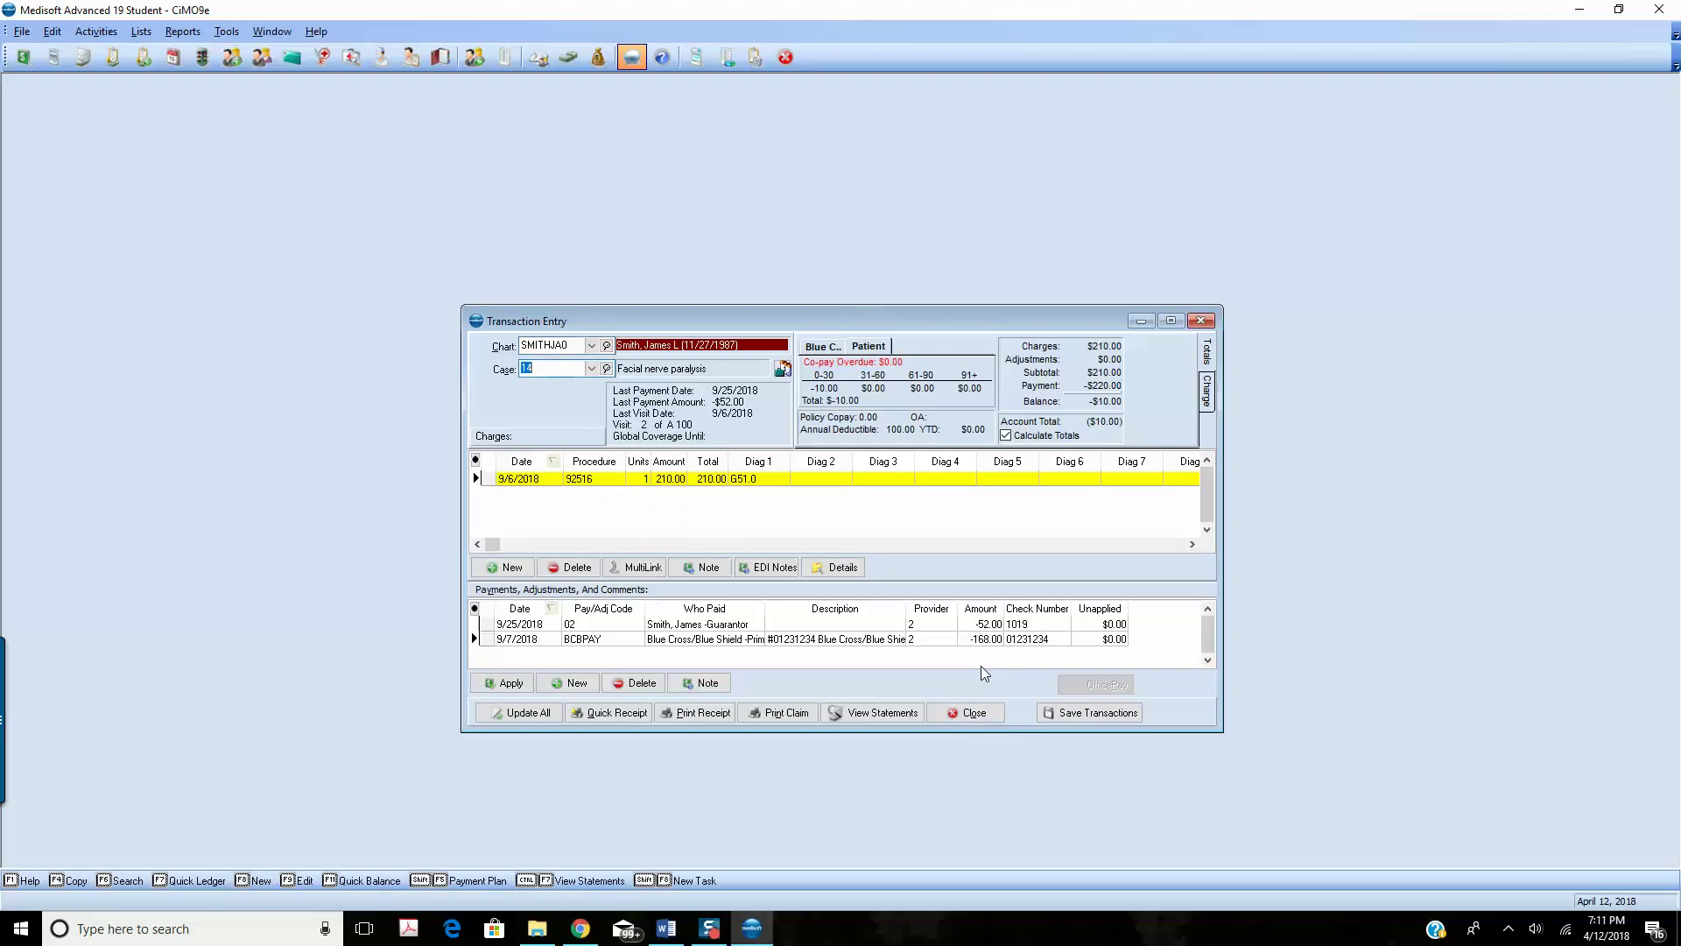
key(Tab)
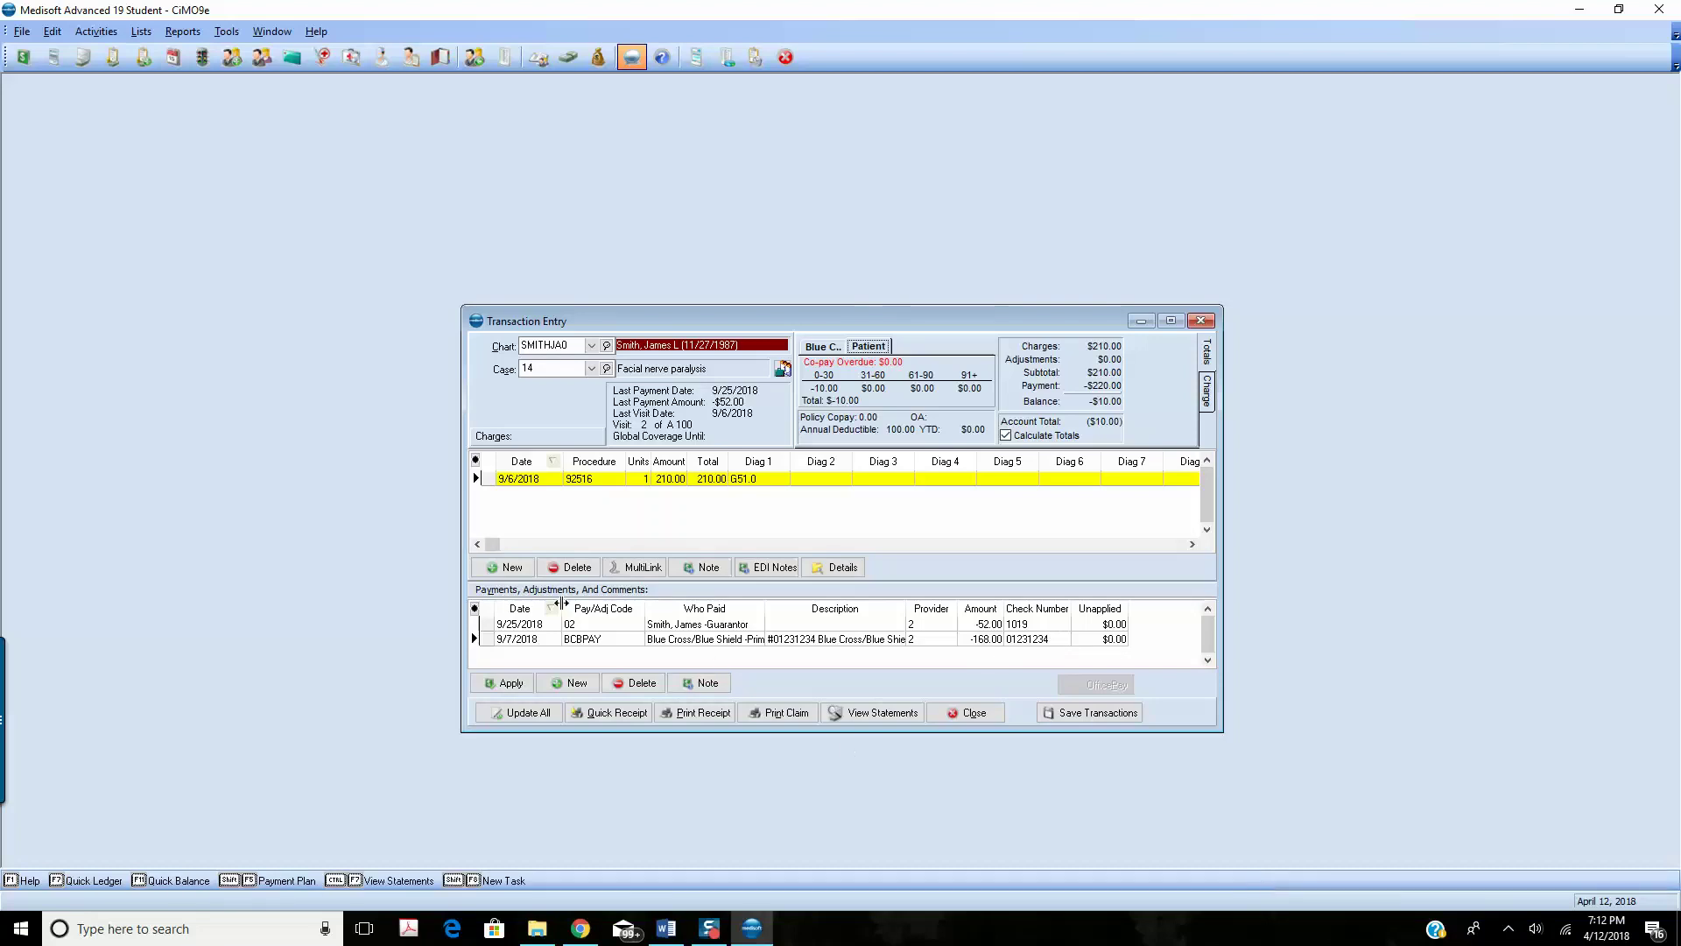
- Change the procedure code of the 9/6/2018 charge to 99396, Preventive est., 40-64 Years
click(586, 478)
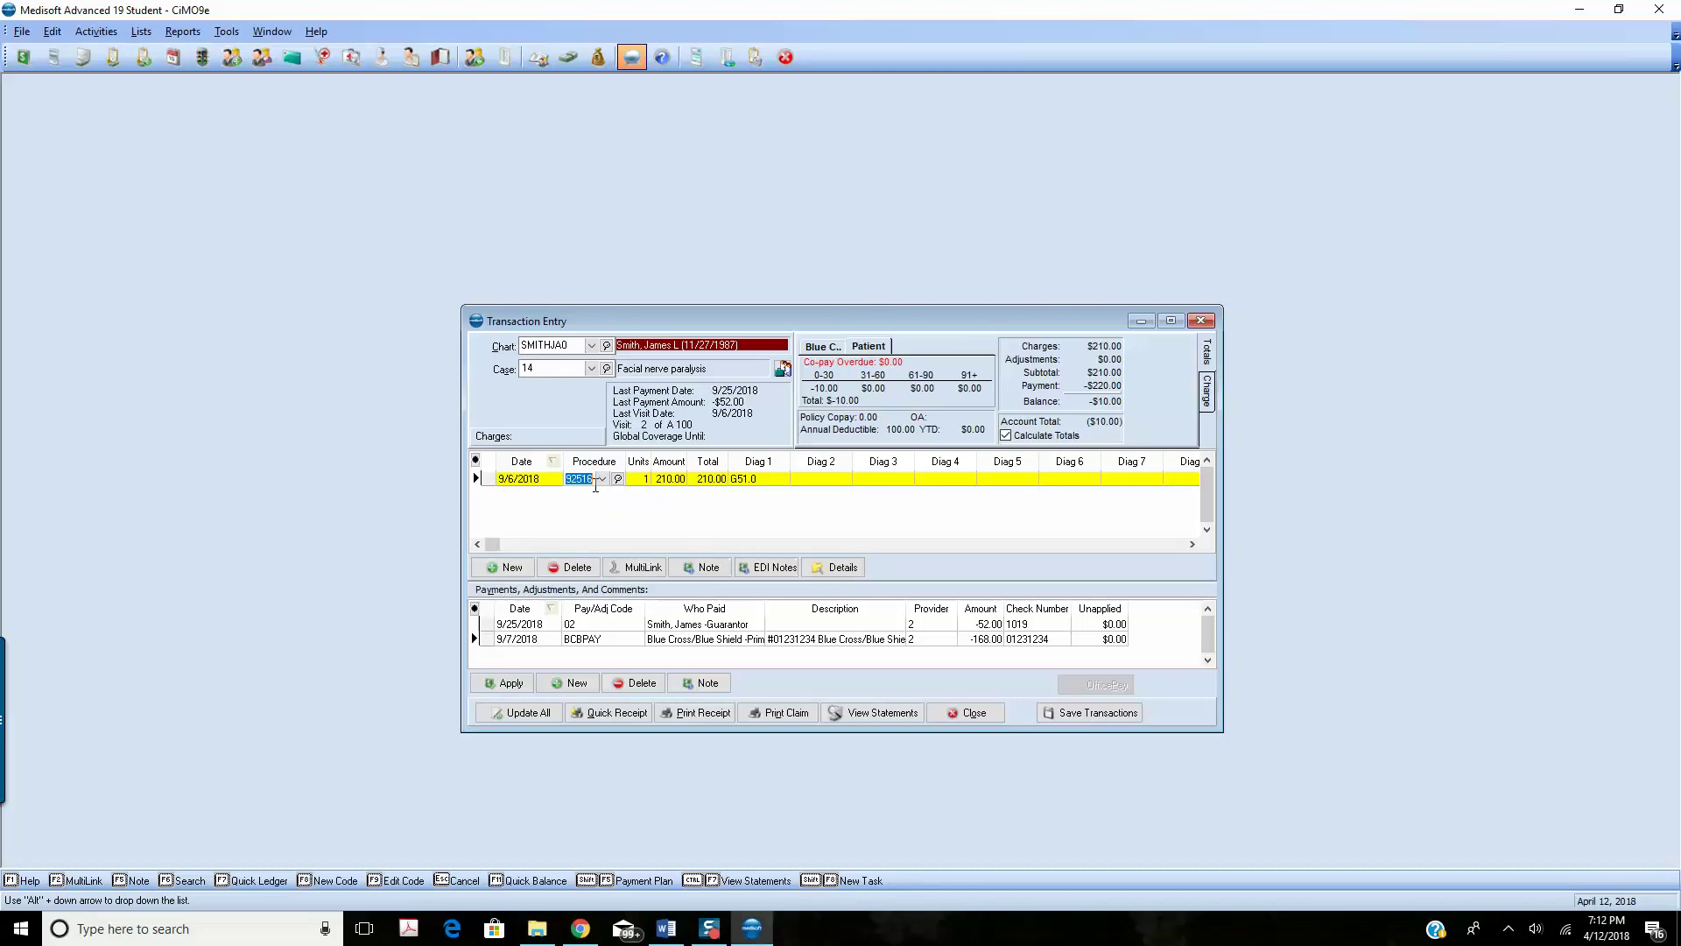
click(603, 479)
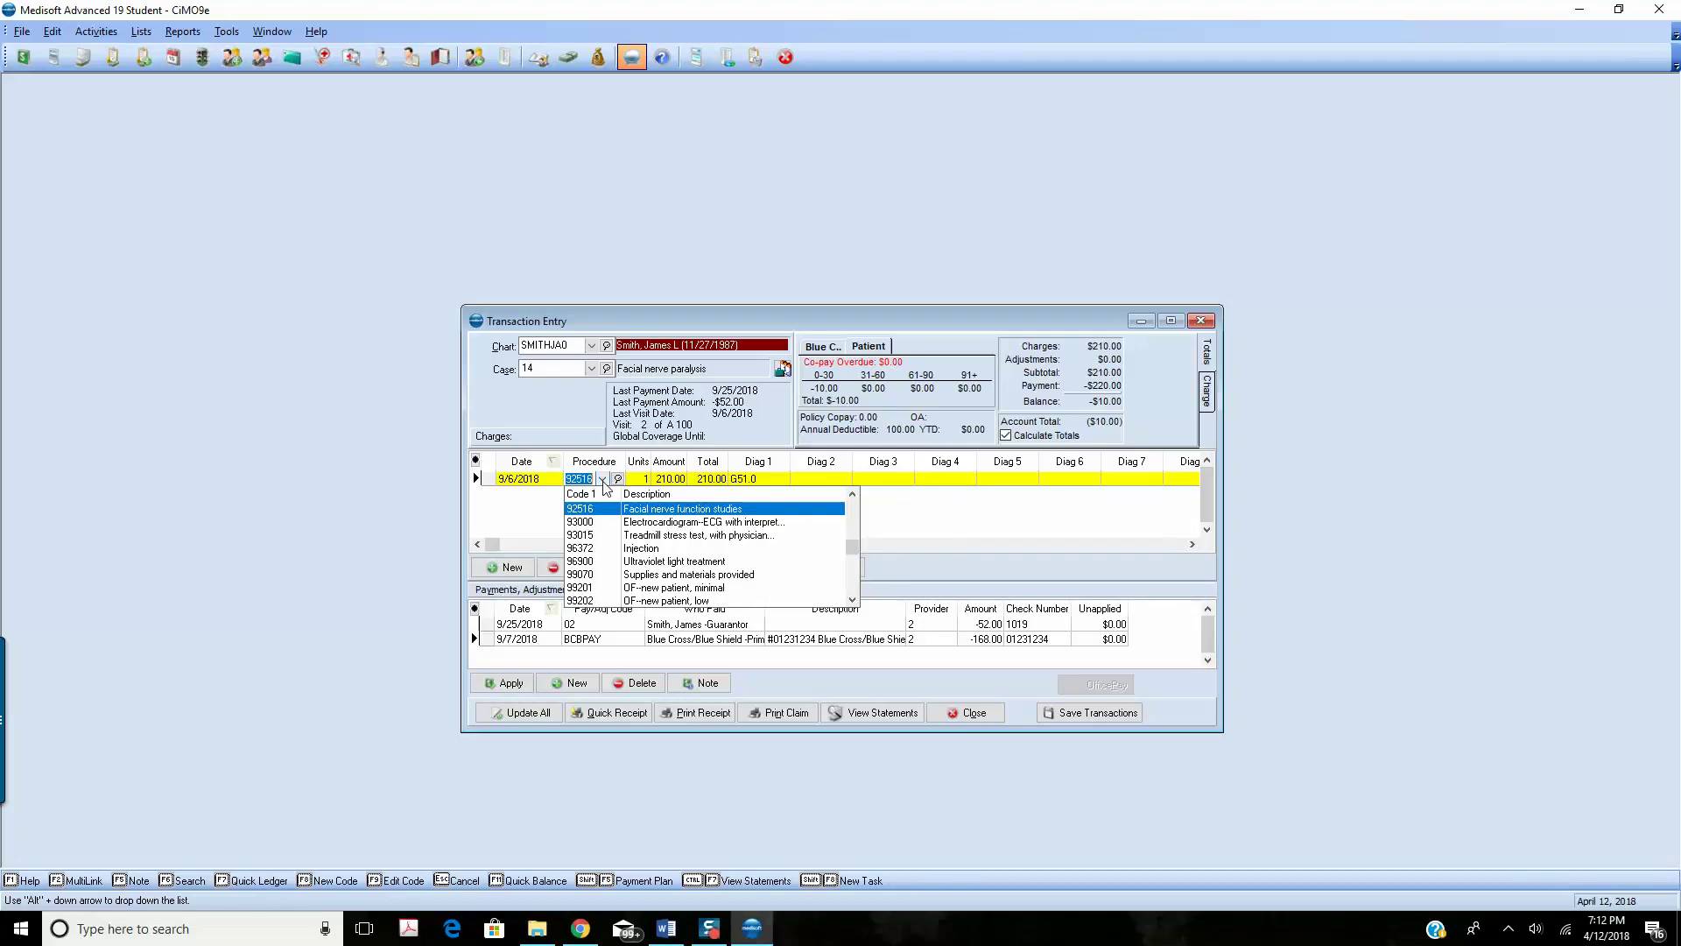
key(Down)
key(Down)
key(Down)
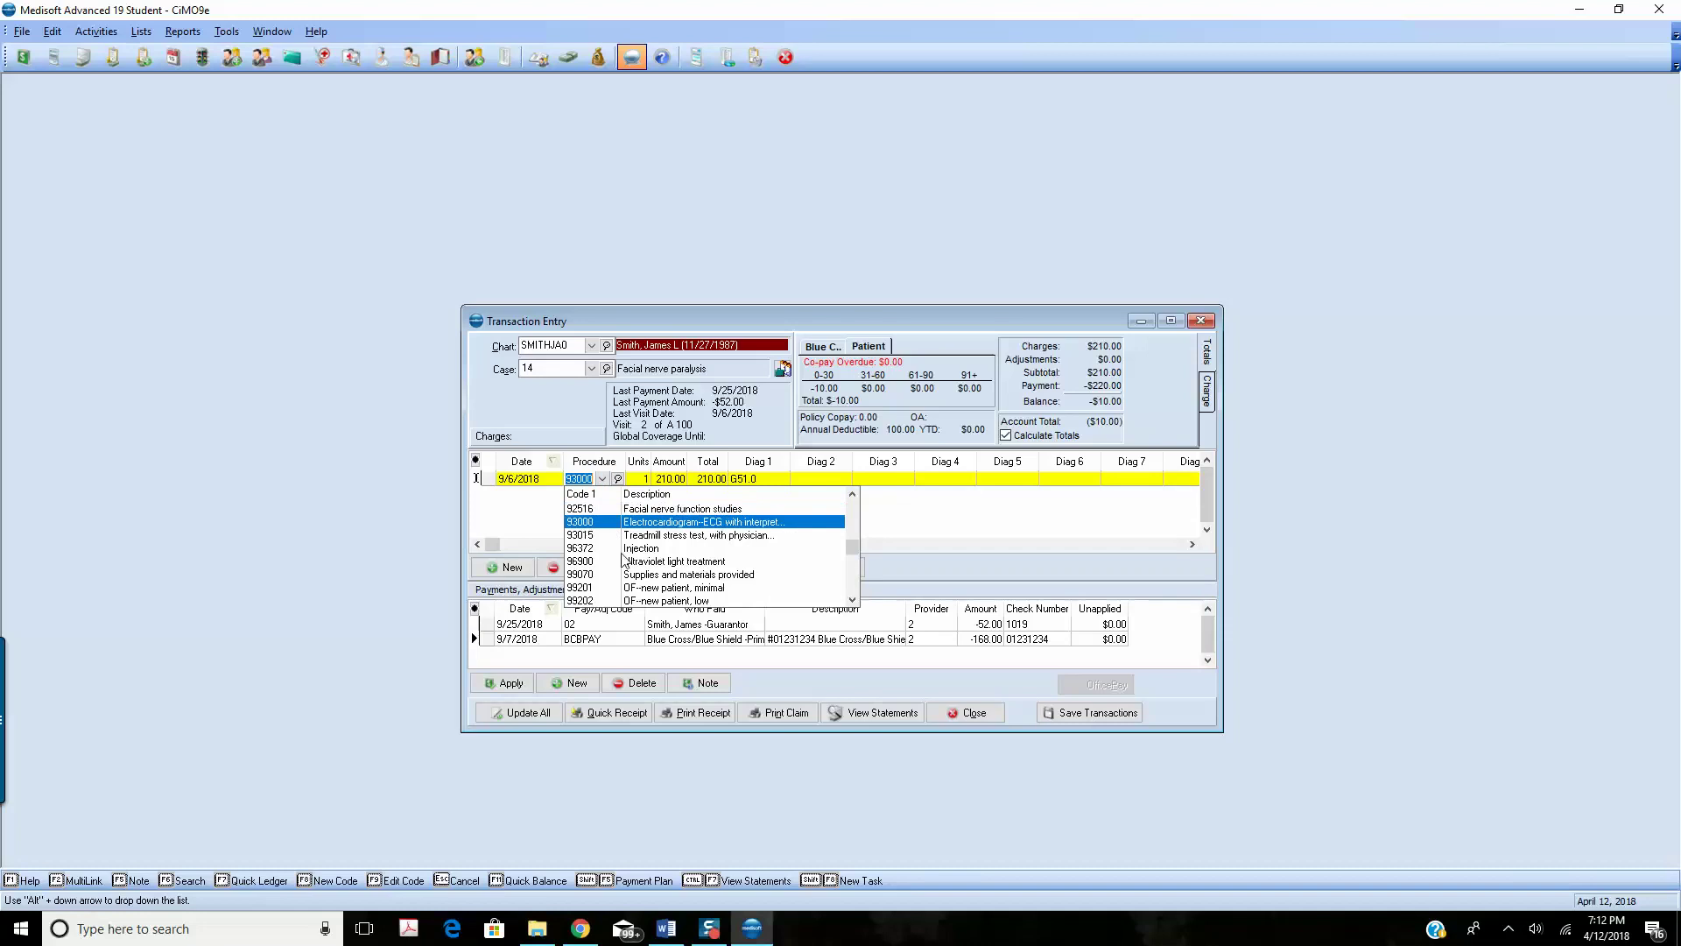
click(854, 602)
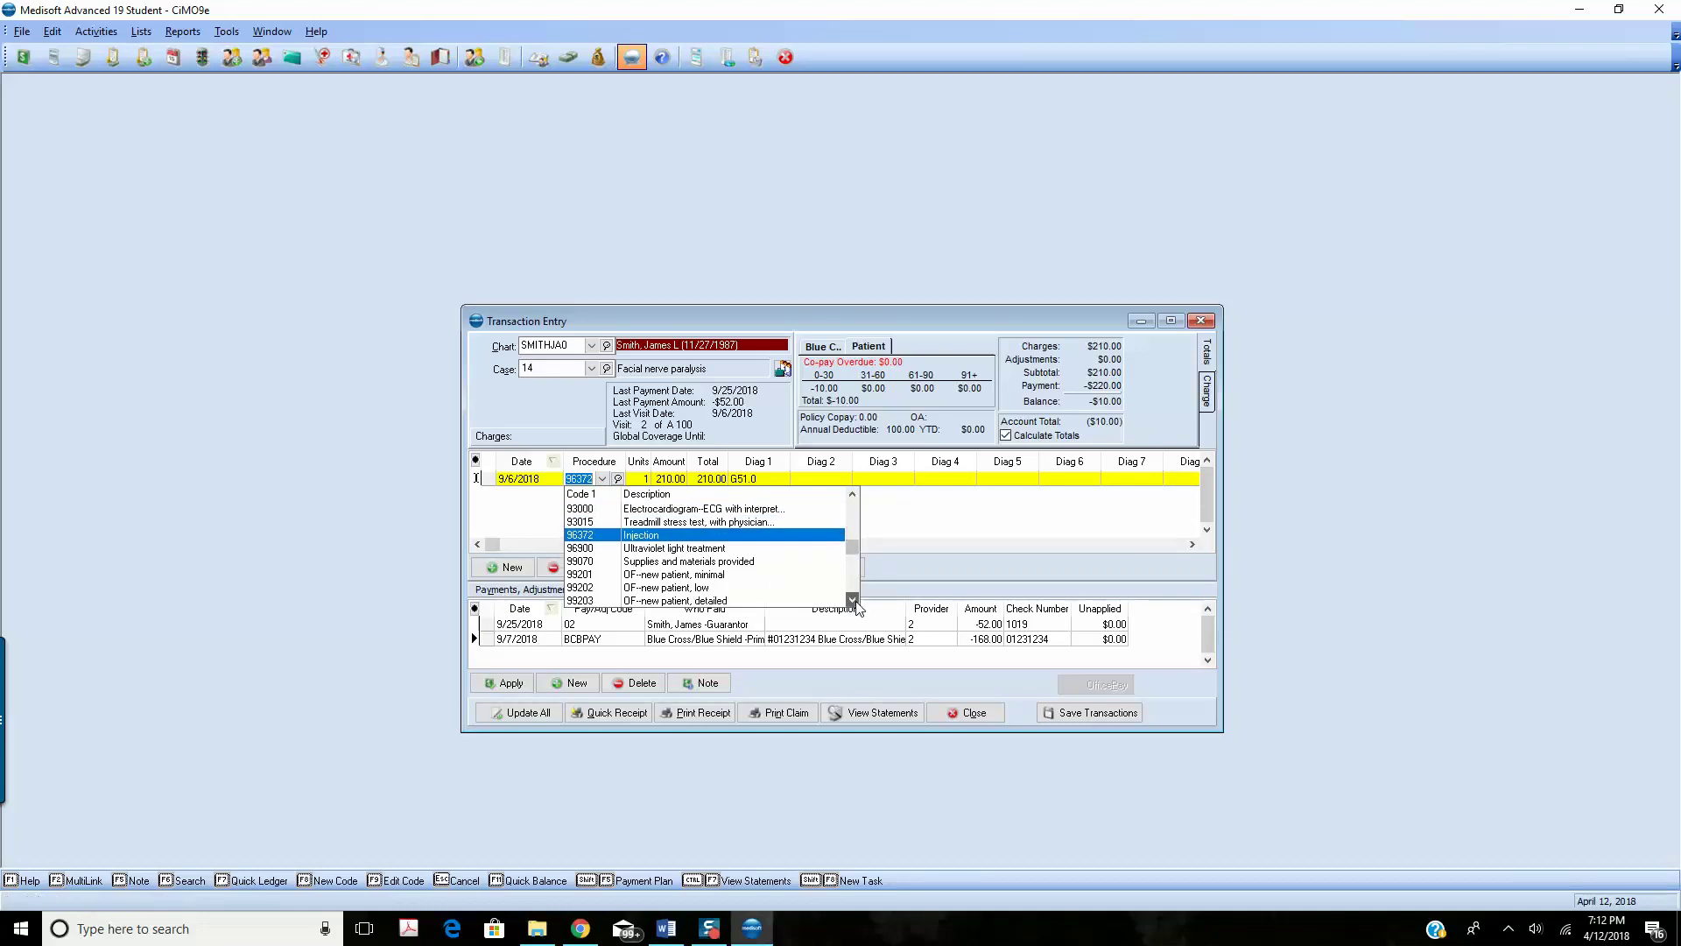
click(853, 601)
click(854, 601)
click(854, 601)
click(854, 601)
click(853, 600)
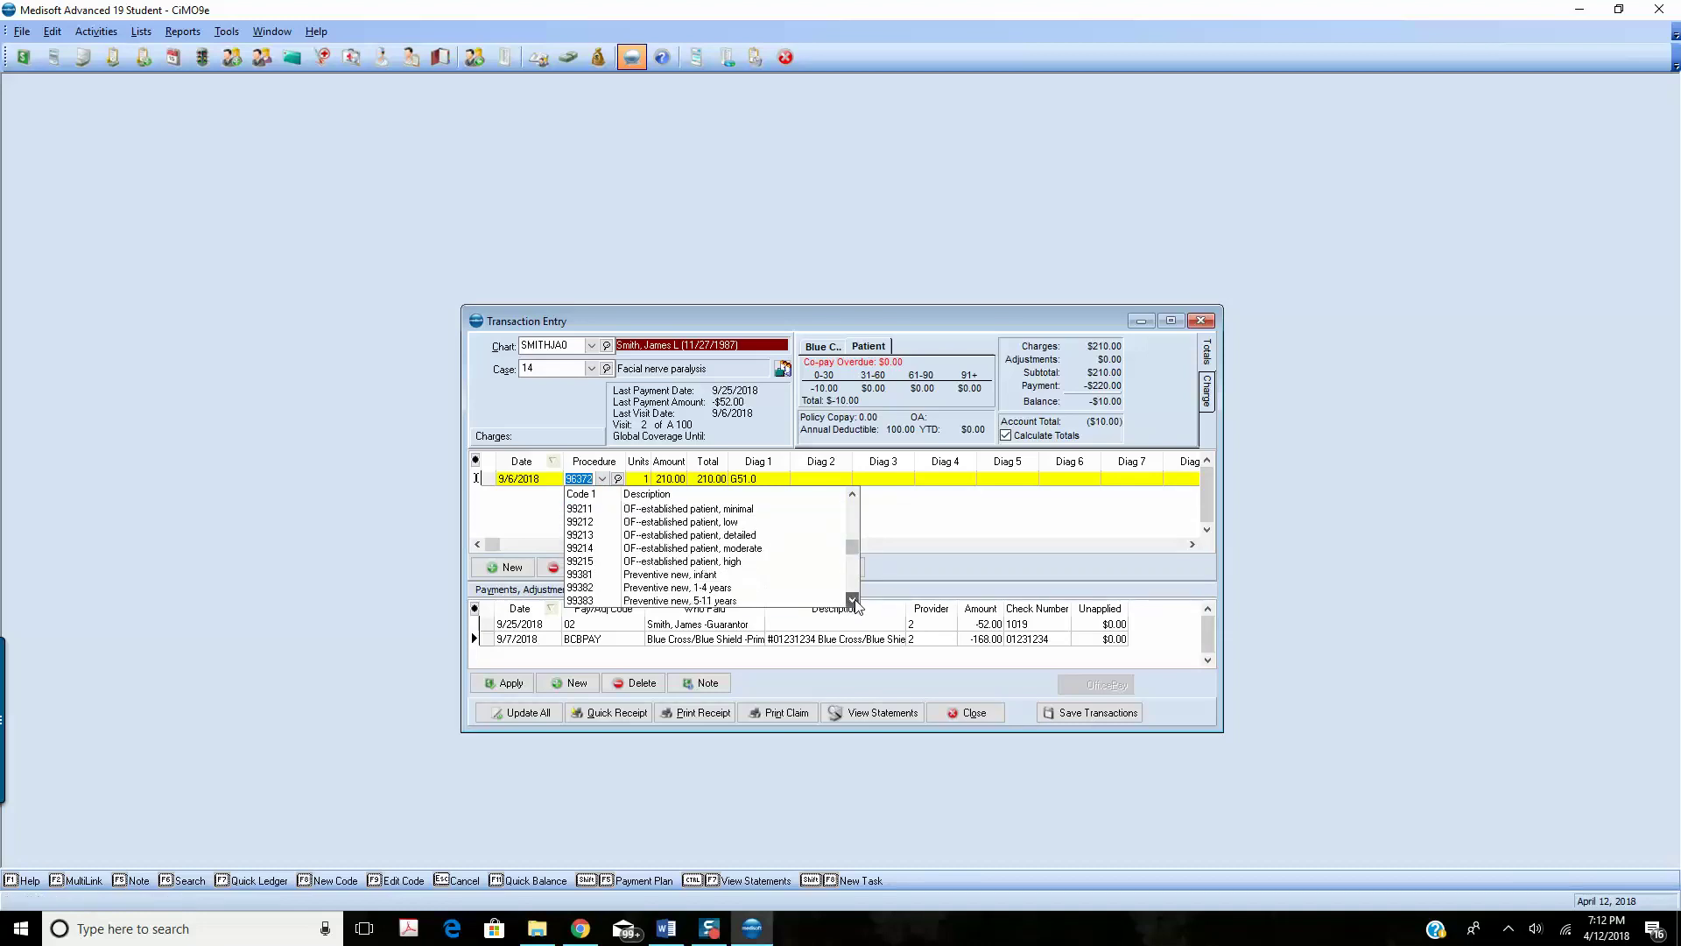
click(853, 600)
click(853, 601)
click(853, 601)
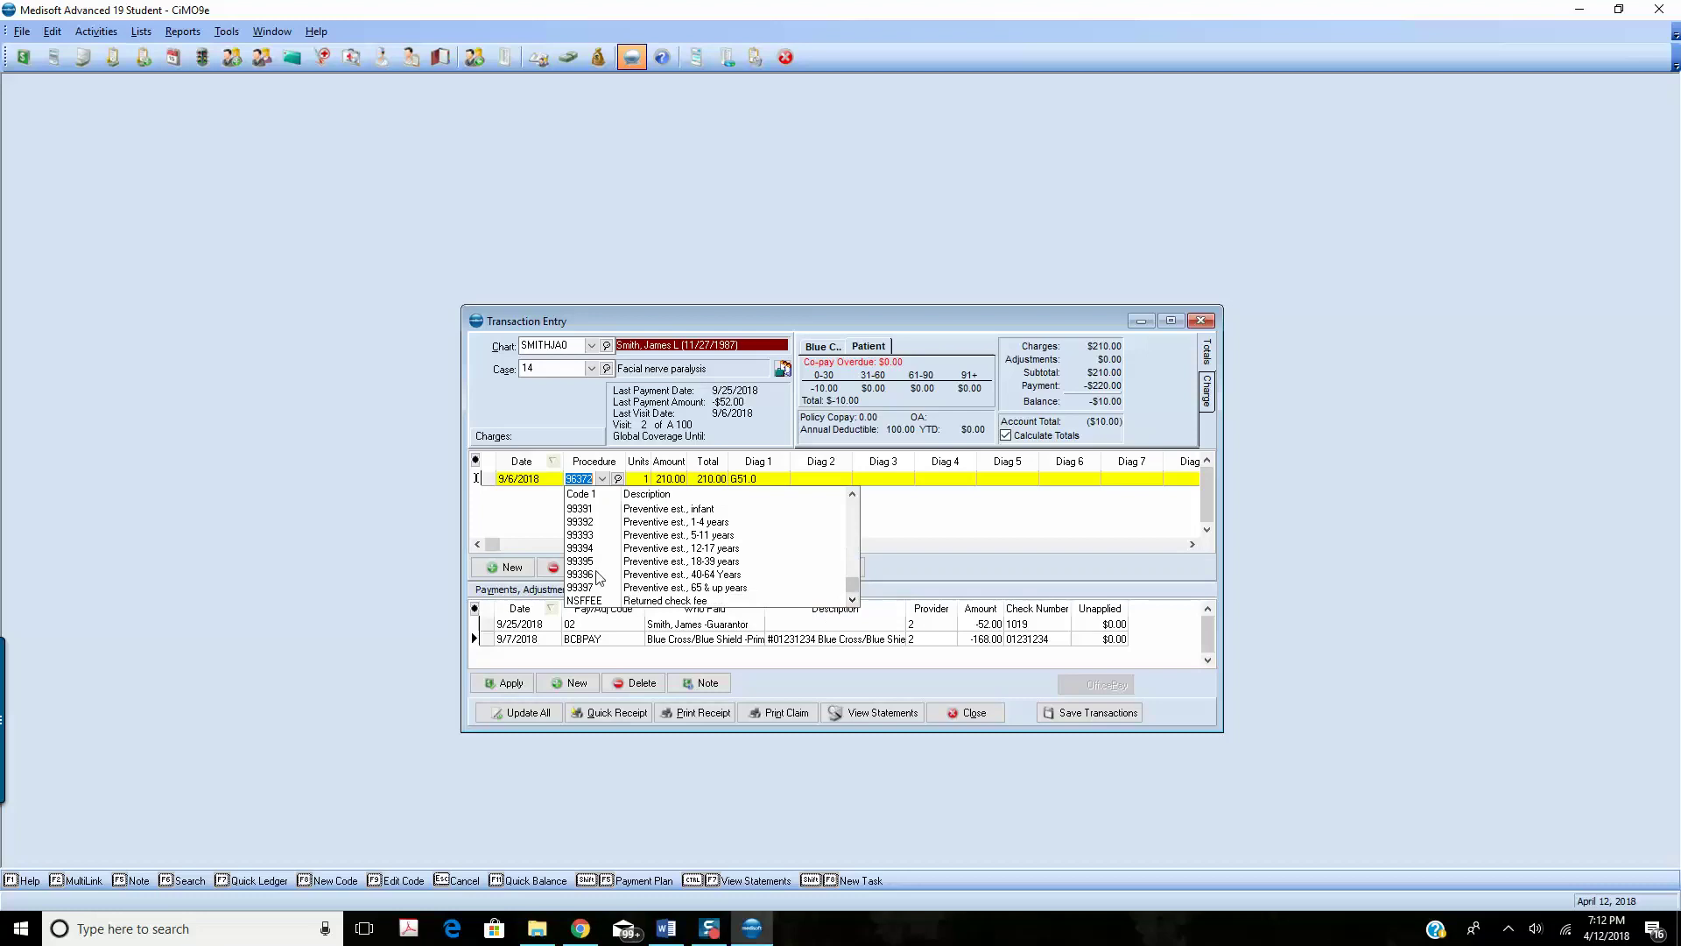
click(680, 574)
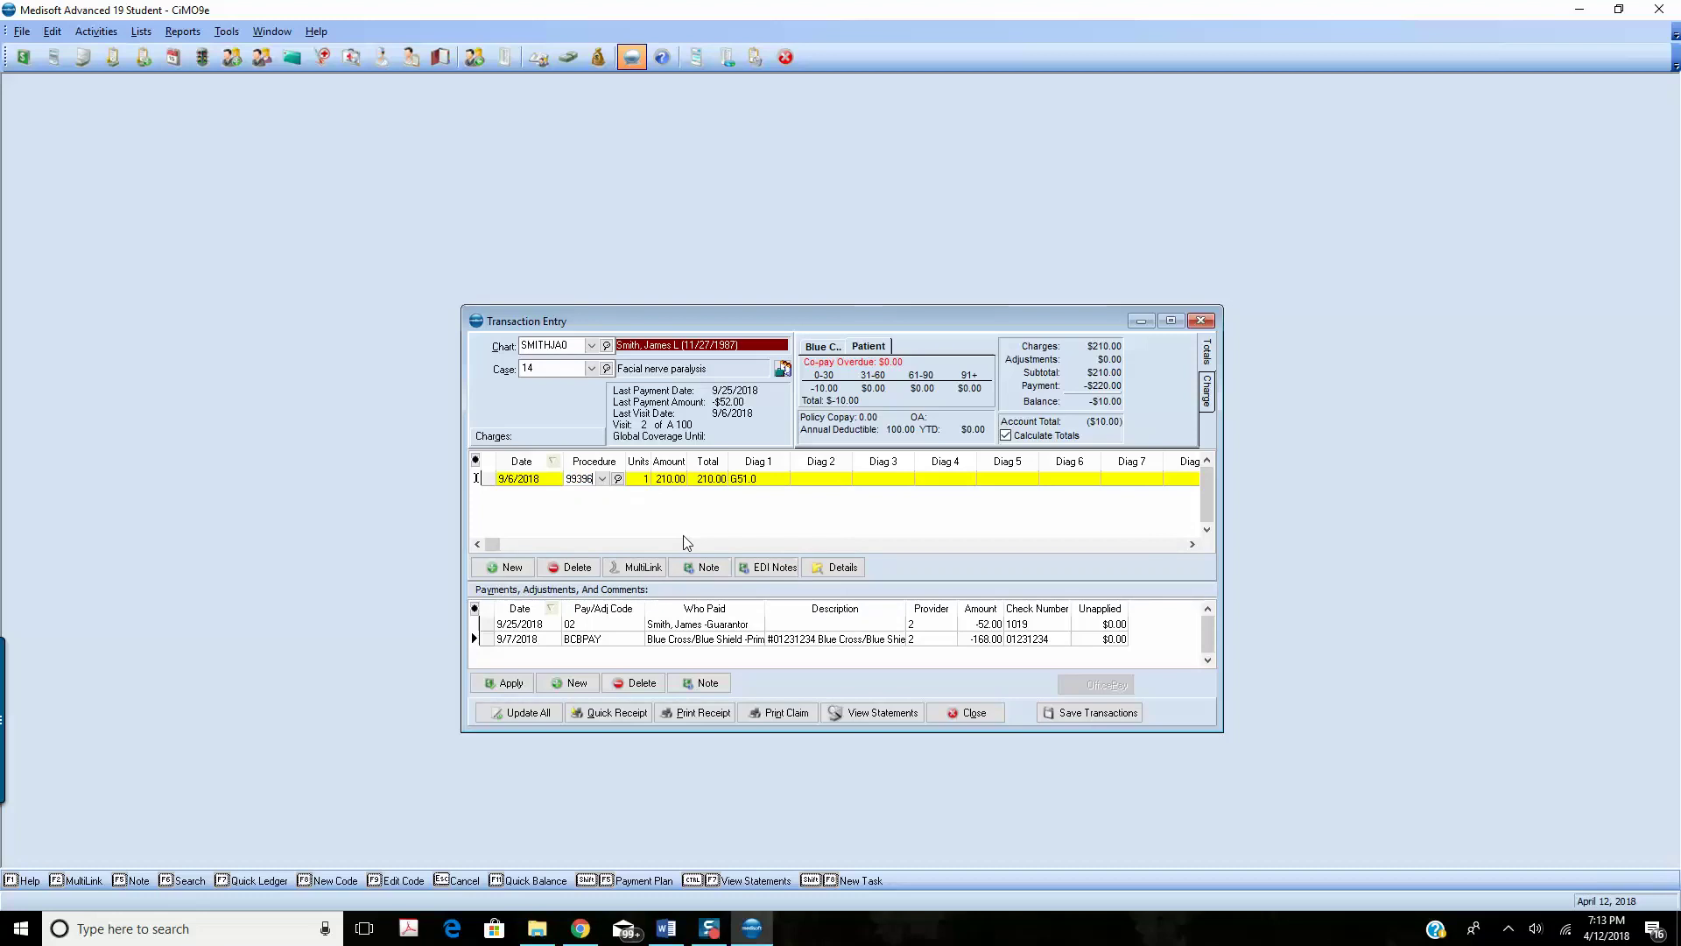
key(Tab)
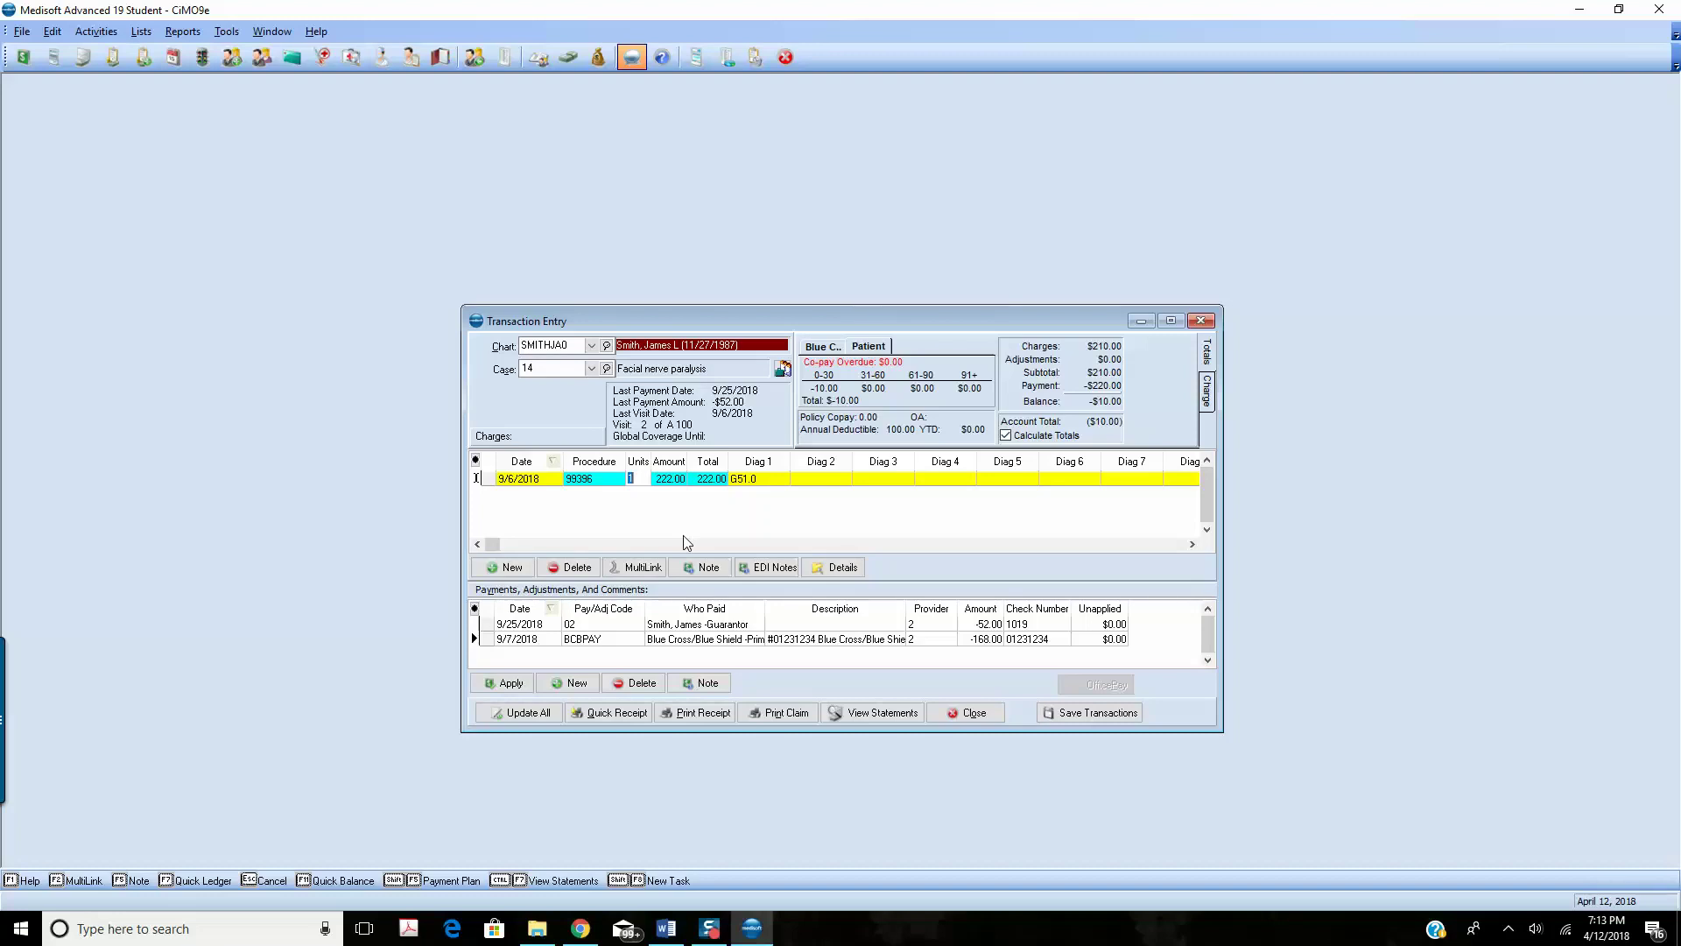
- Step through the remaining unit, amount and diagnosis fields of the 99396 charge line and leave the line
key(Tab)
key(Tab)
key(Tab)
key(Tab)
key(Tab)
key(Tab)
key(Tab)
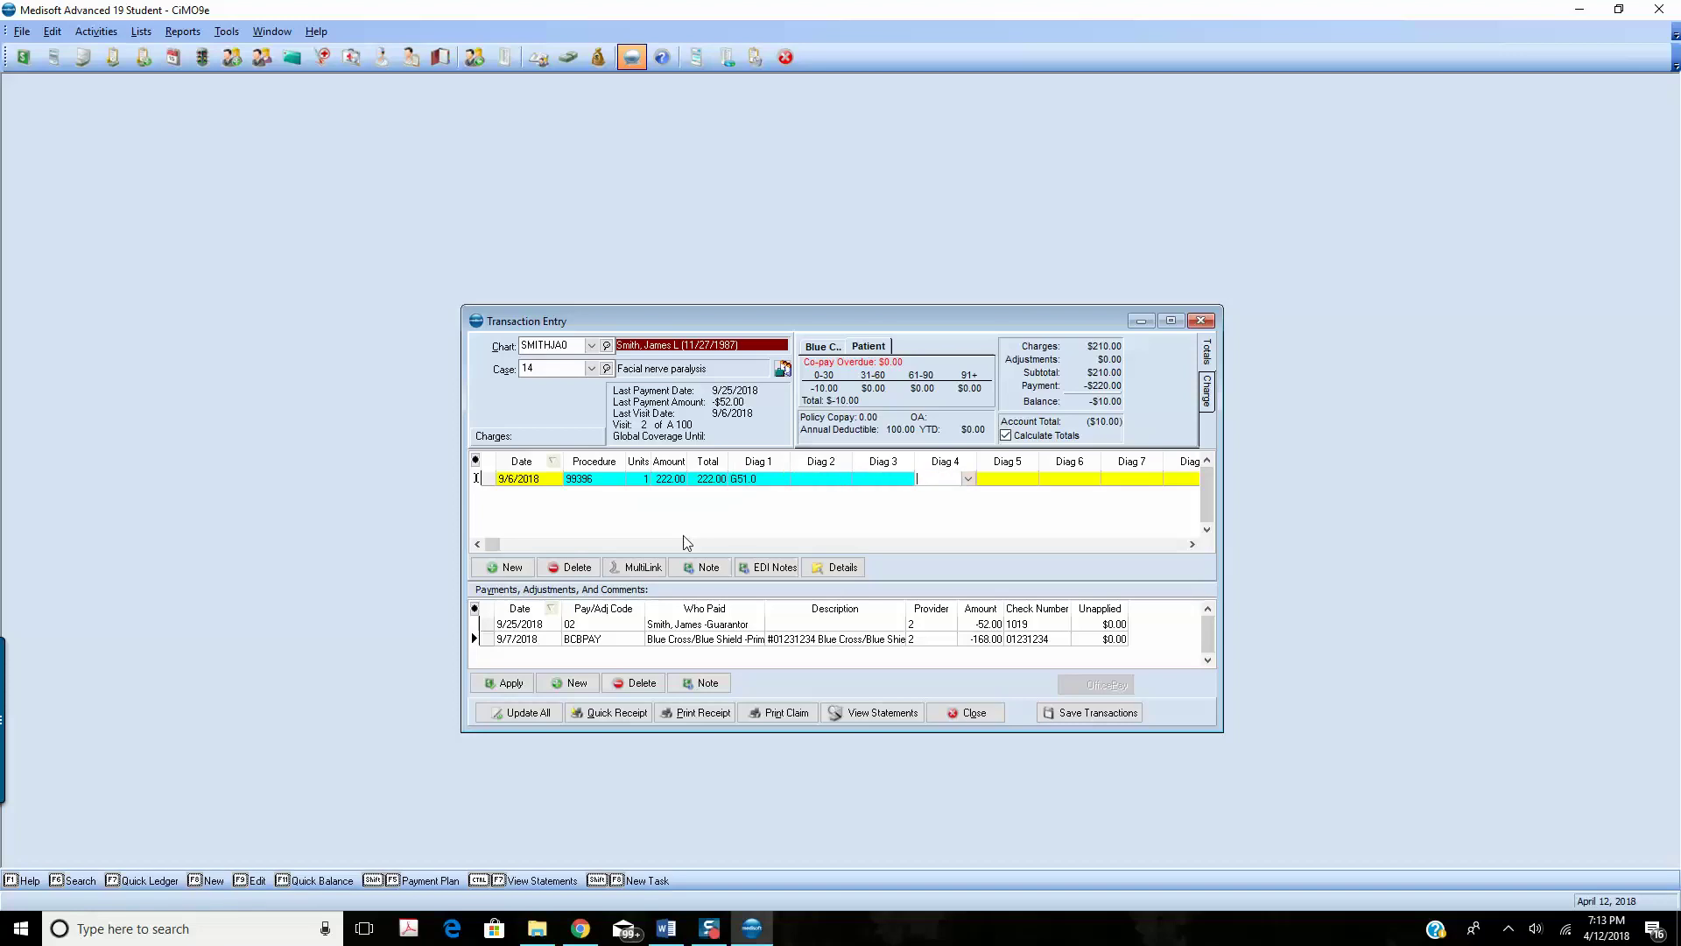
key(Tab)
key(Tab)
key(Tab)
key(Tab)
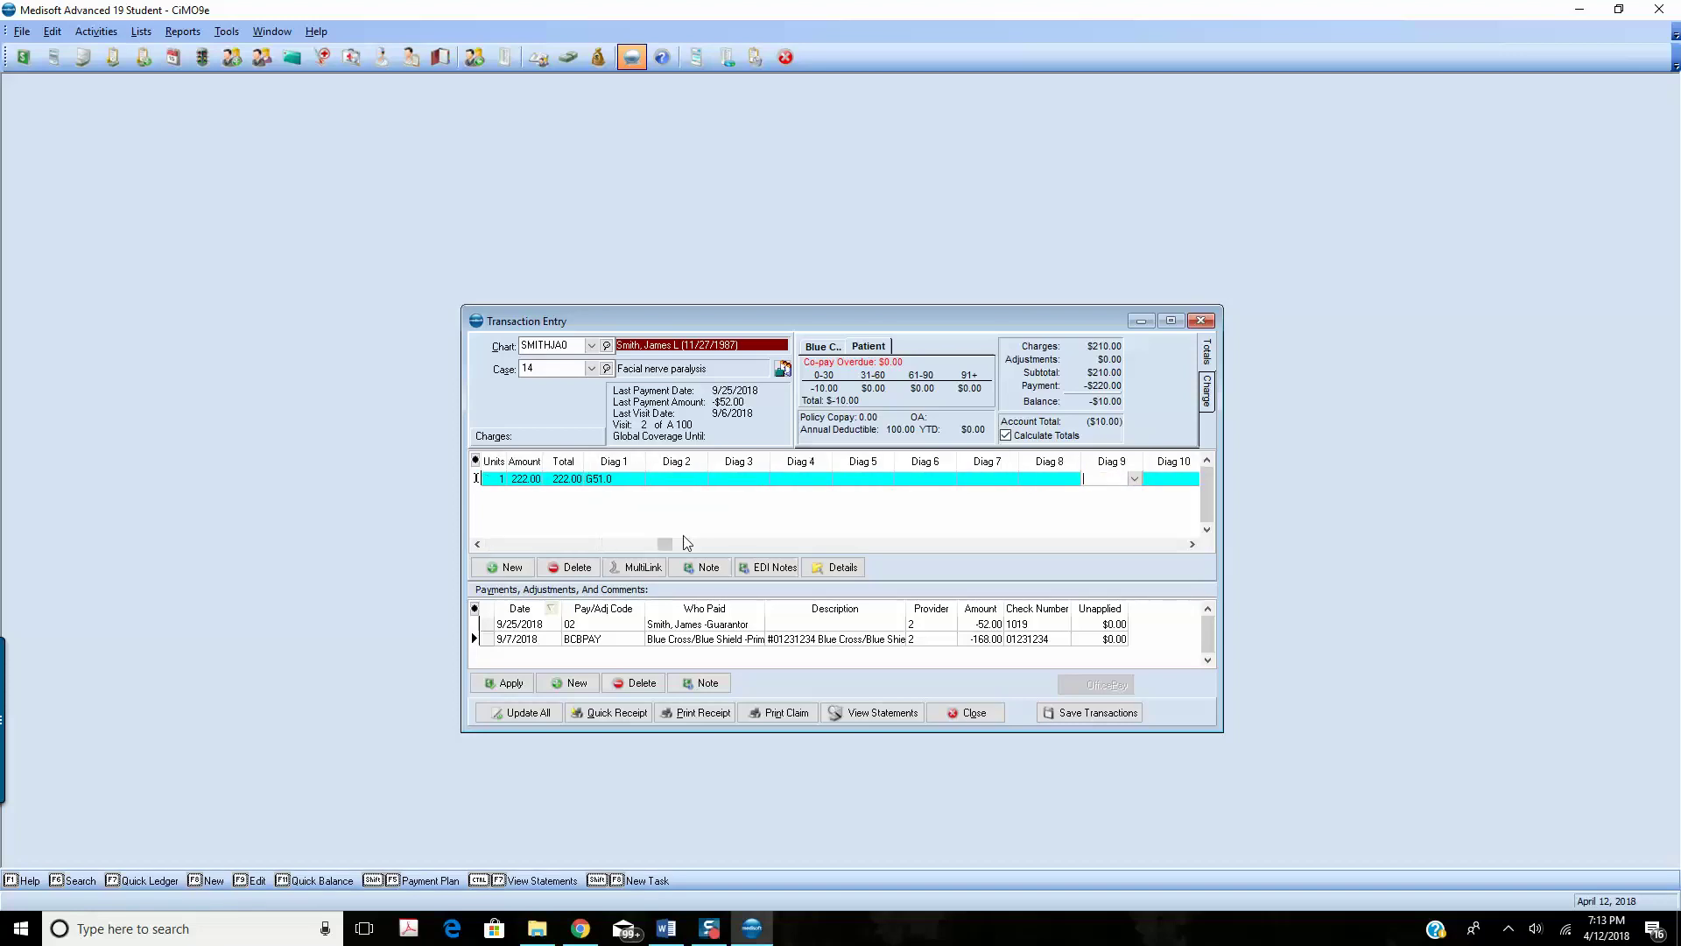
key(Escape)
key(Escape)
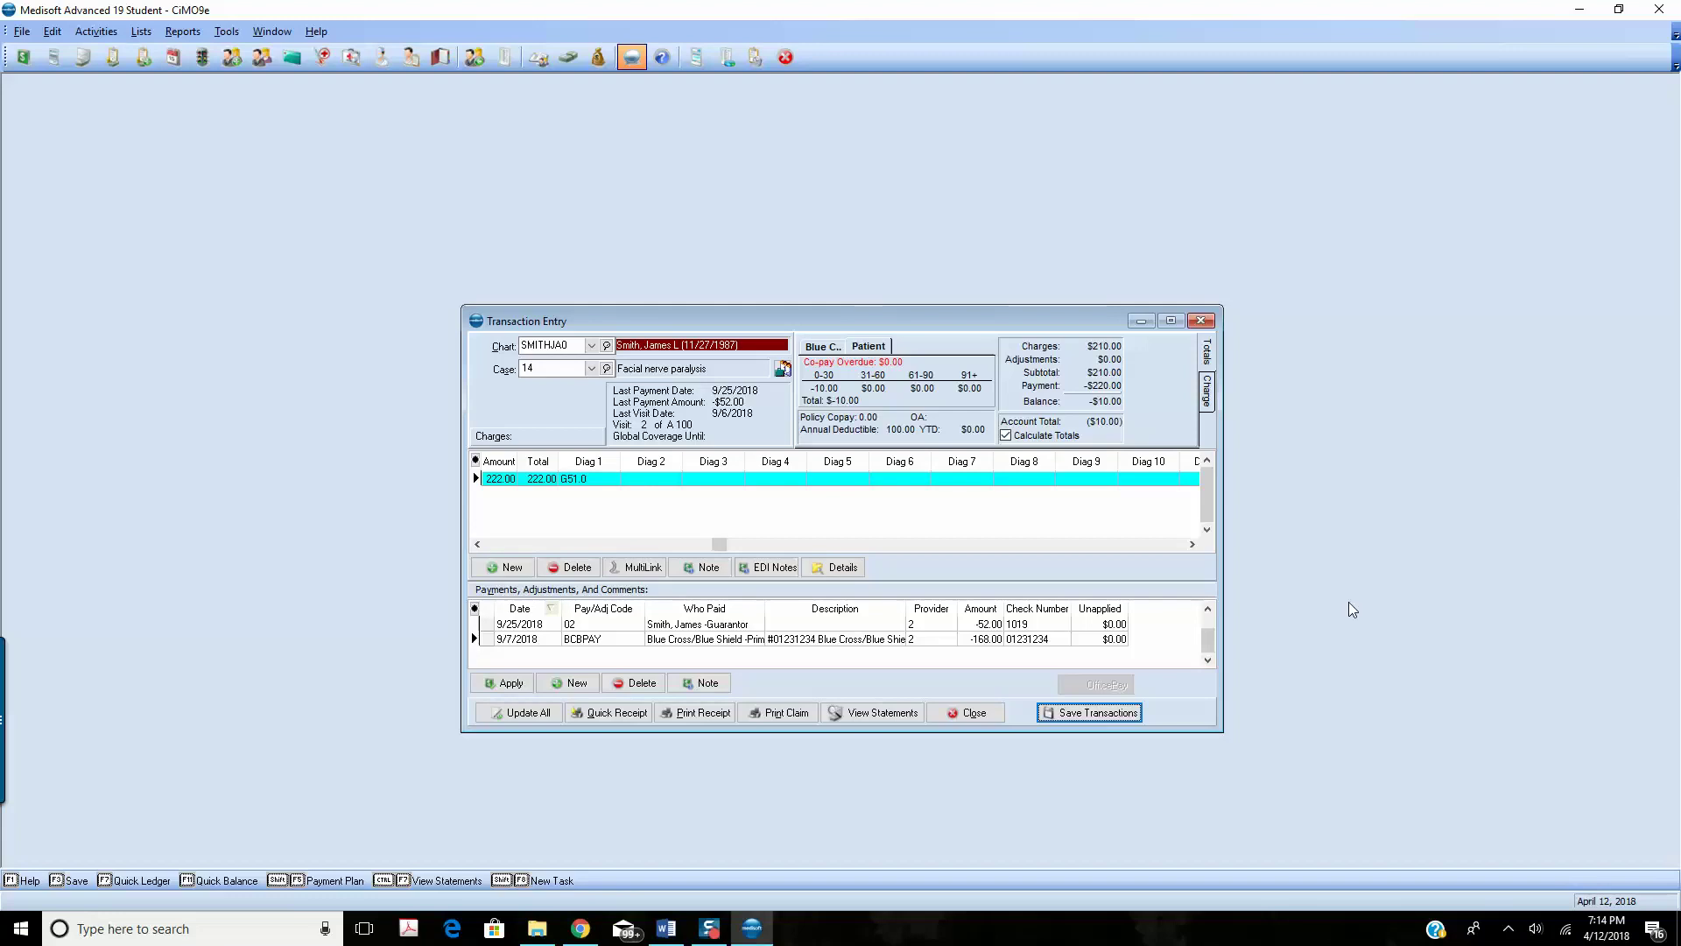
- Switch to the Word document and paste the Transaction Entry screenshot below the student's name using the destination theme
click(665, 928)
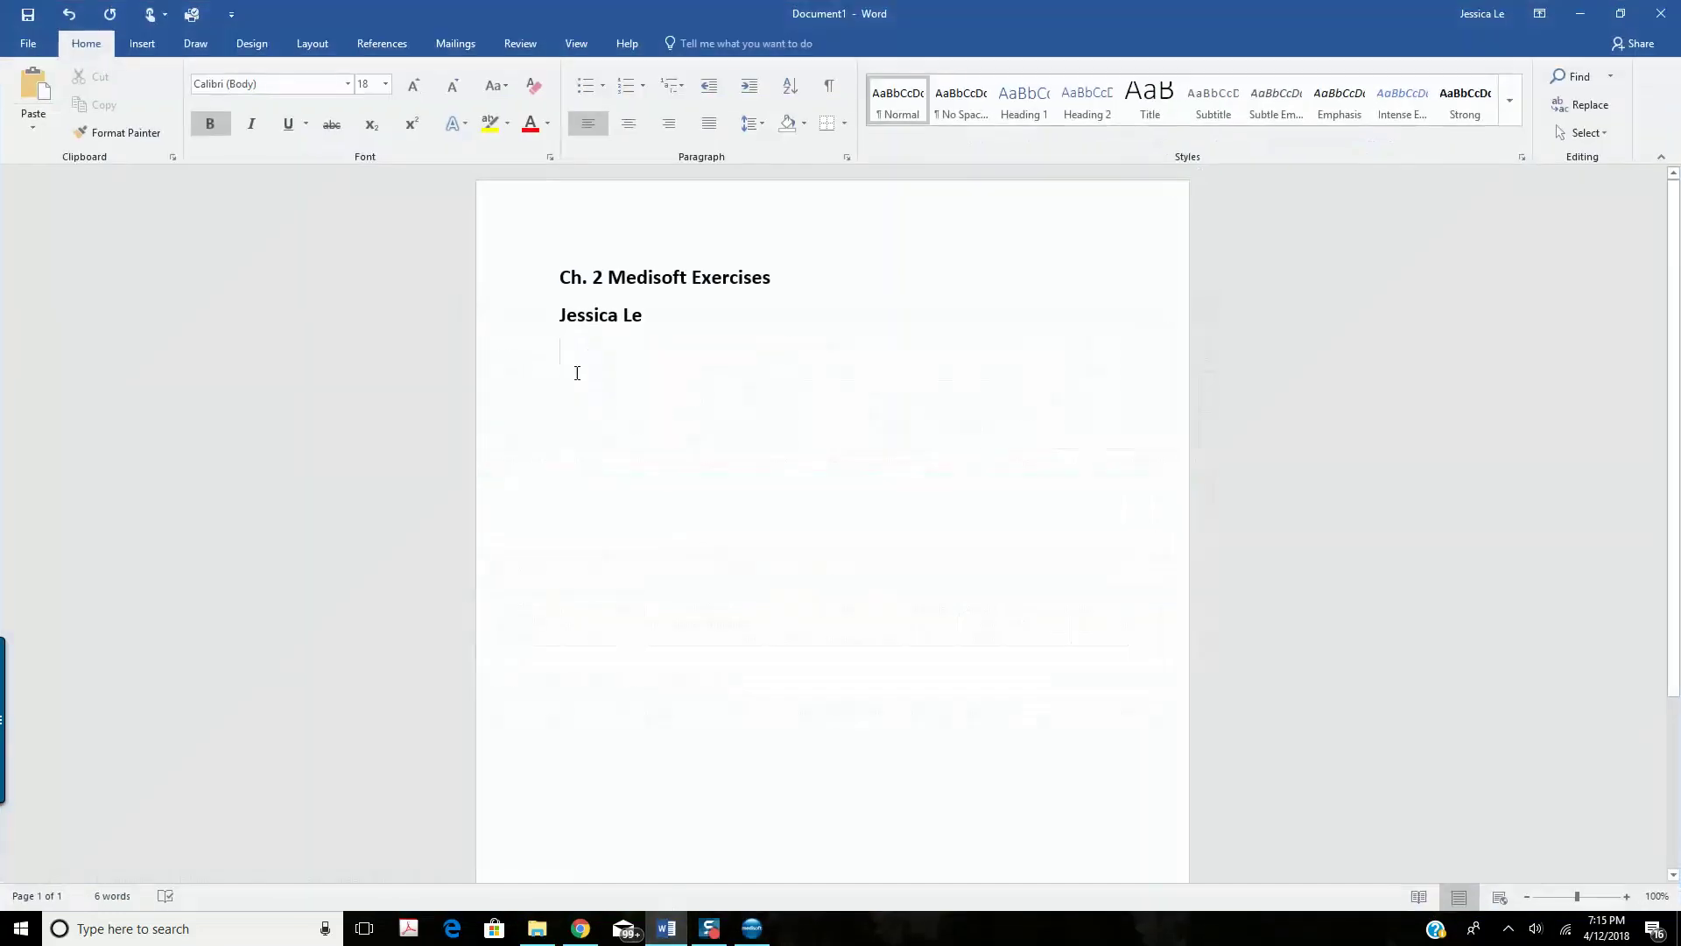
right_click(565, 344)
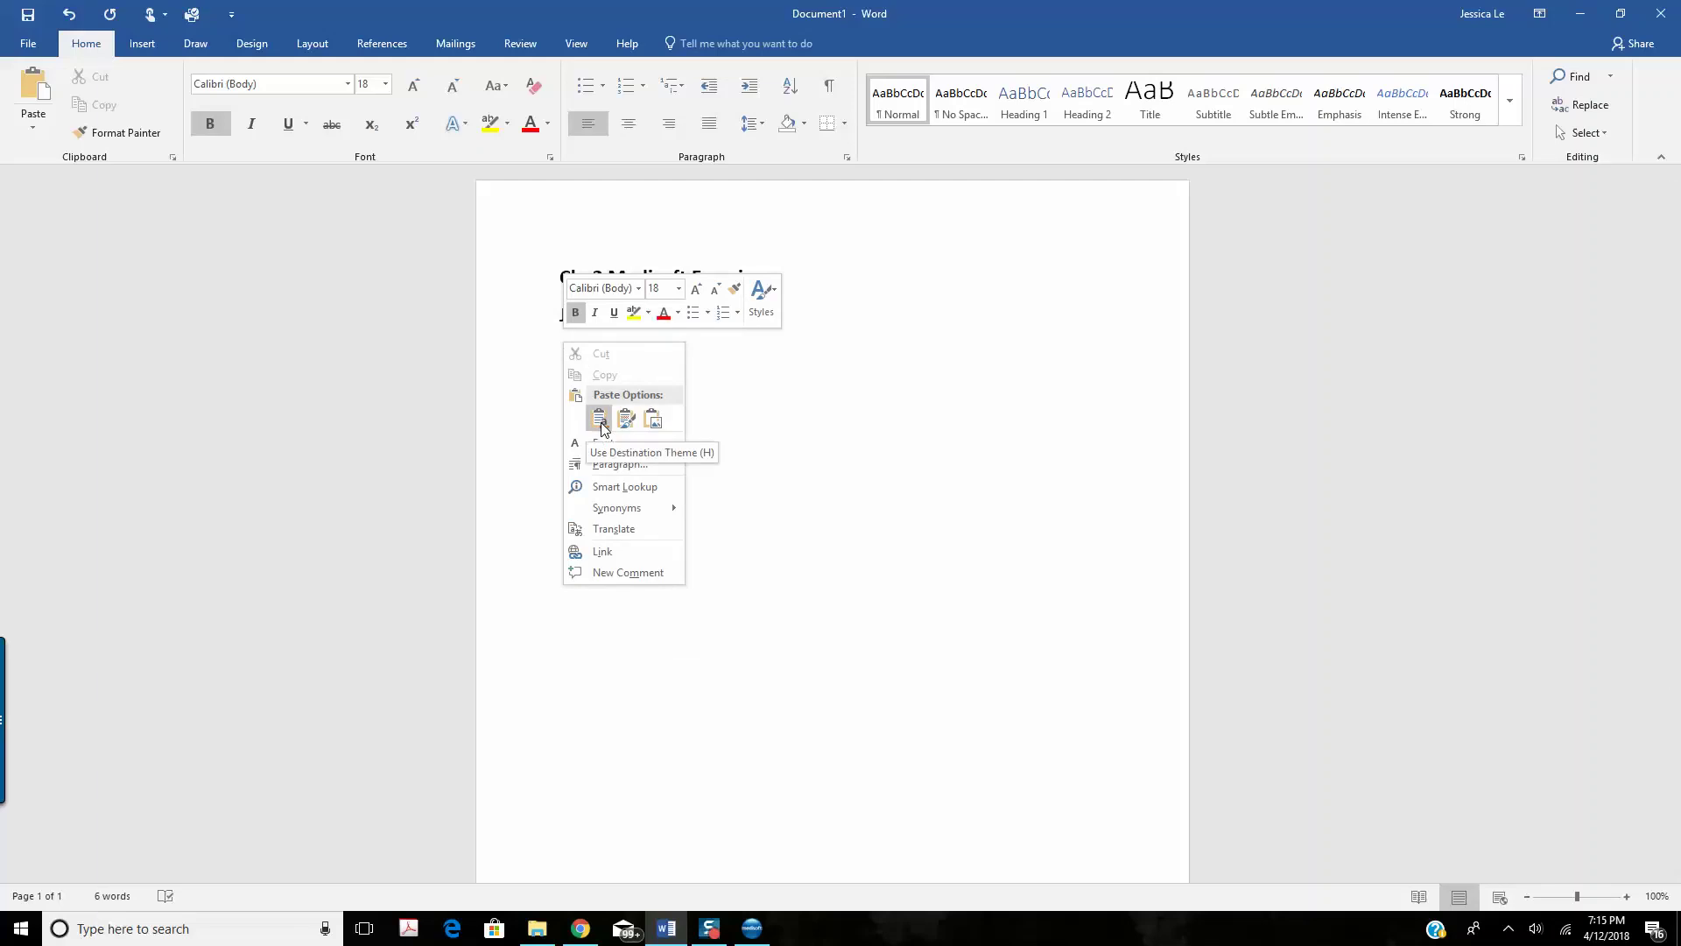
click(601, 422)
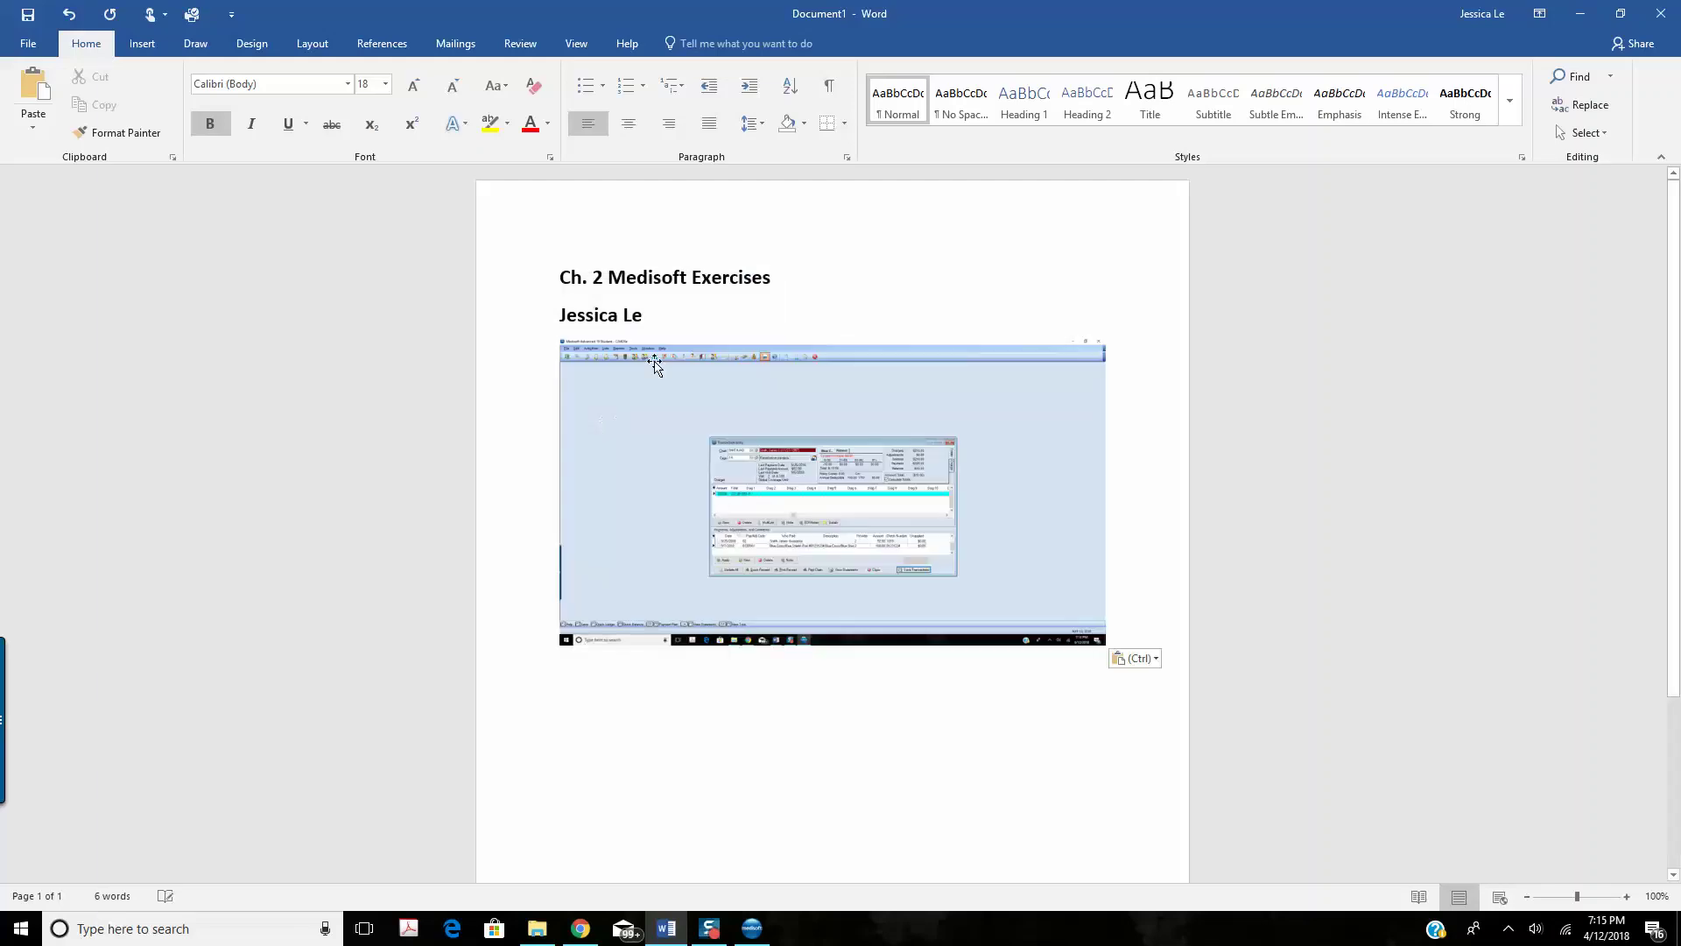
- Insert a new line between the student's name and the screenshot with the exercise label 2.1
click(666, 379)
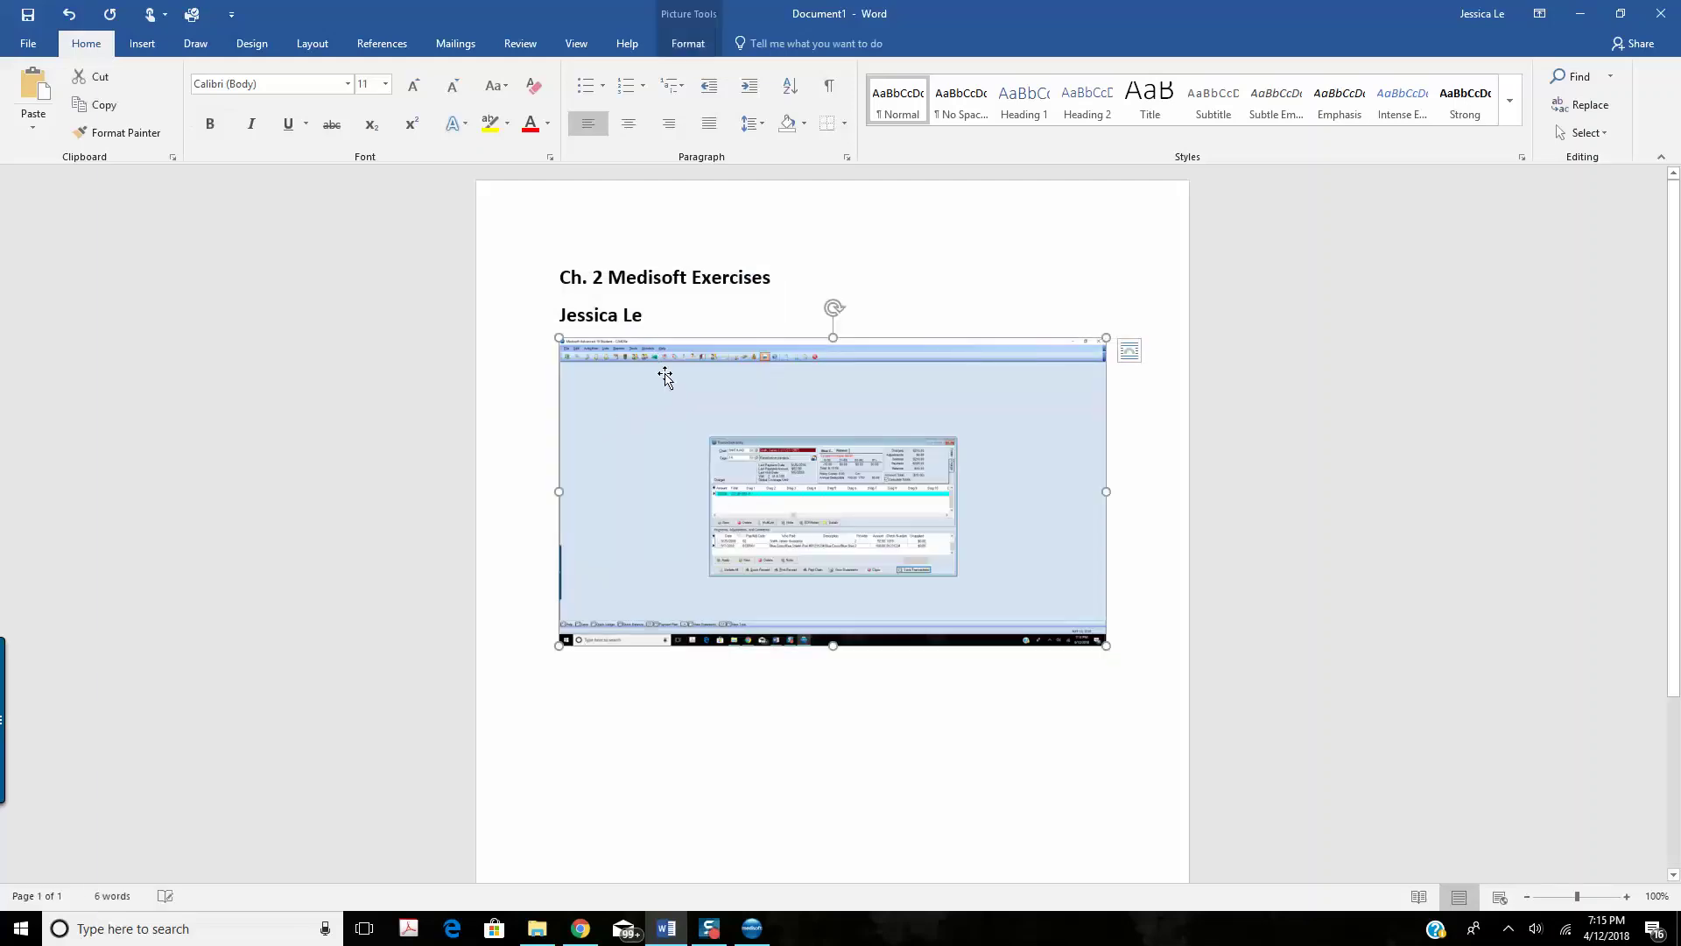
click(660, 325)
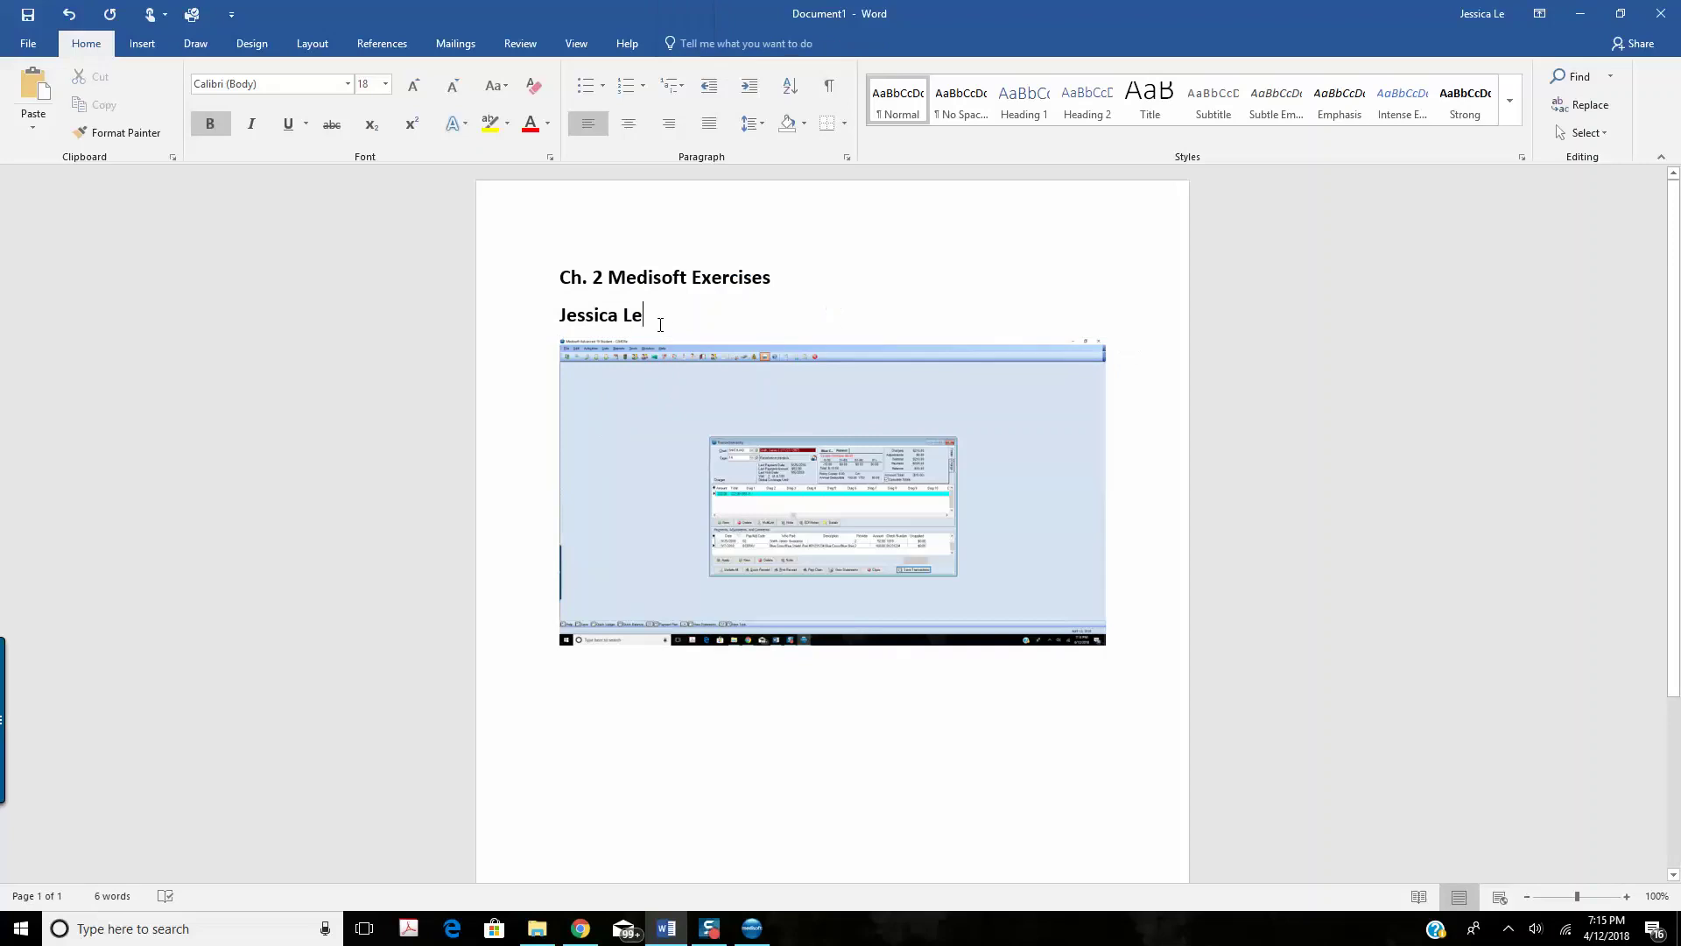
key(Return)
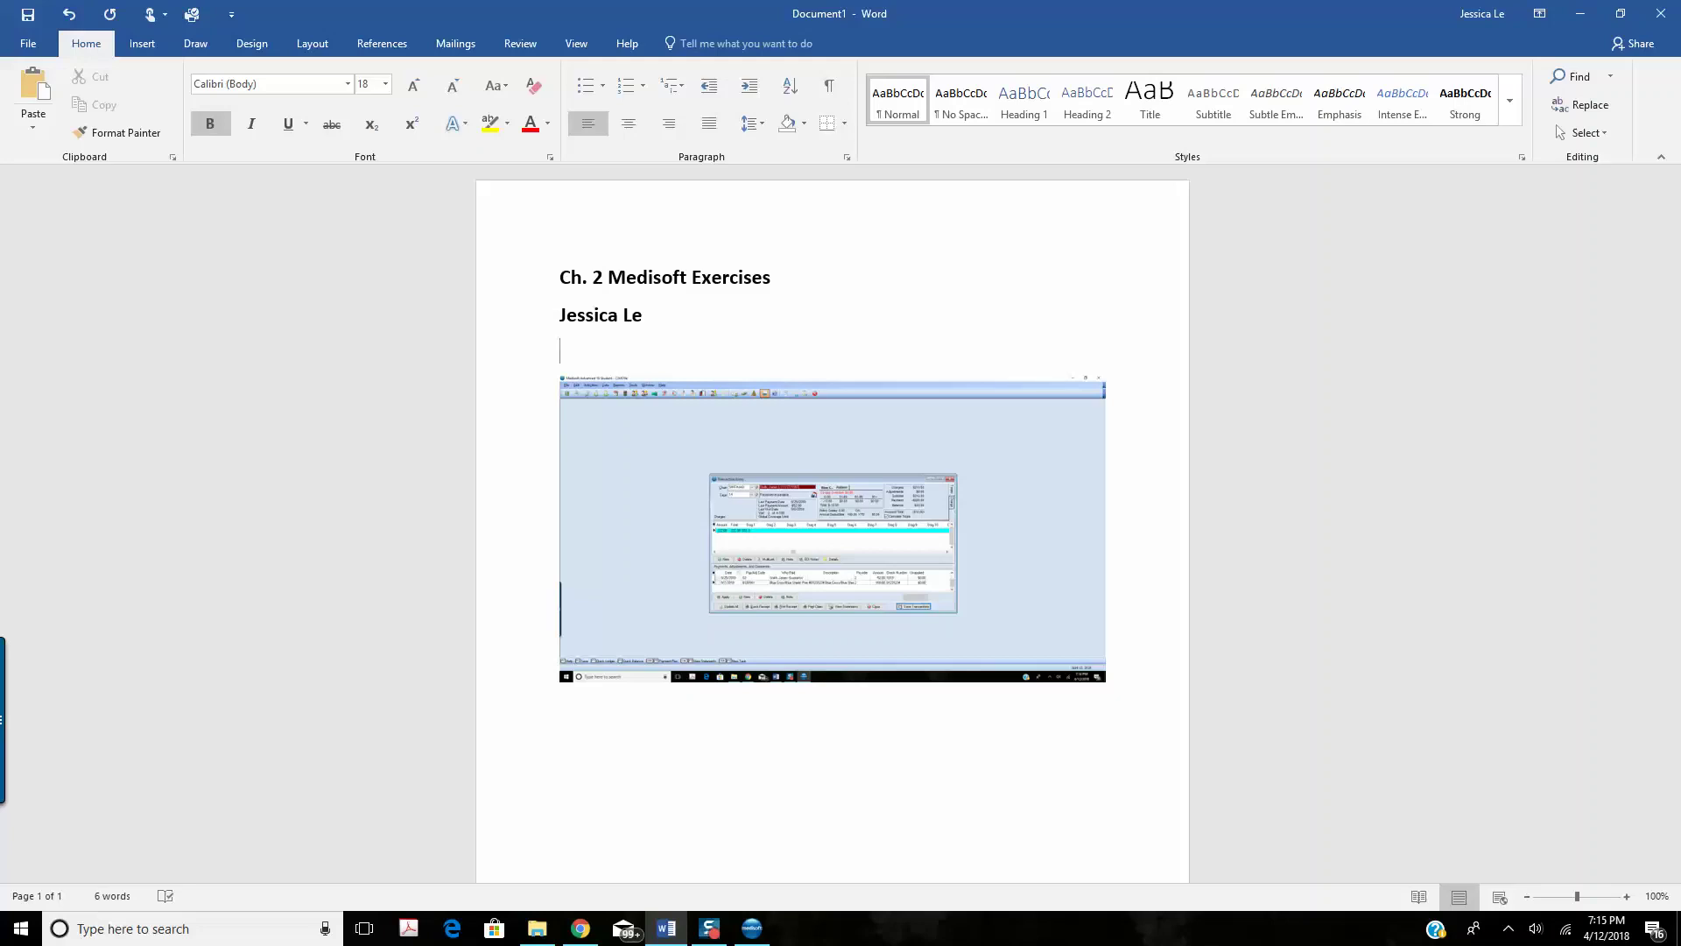
text(2.1)
- Crop the screenshot closely around the Transaction Entry window and enlarge it to about 6.4" wide by 3.43" high
click(1018, 418)
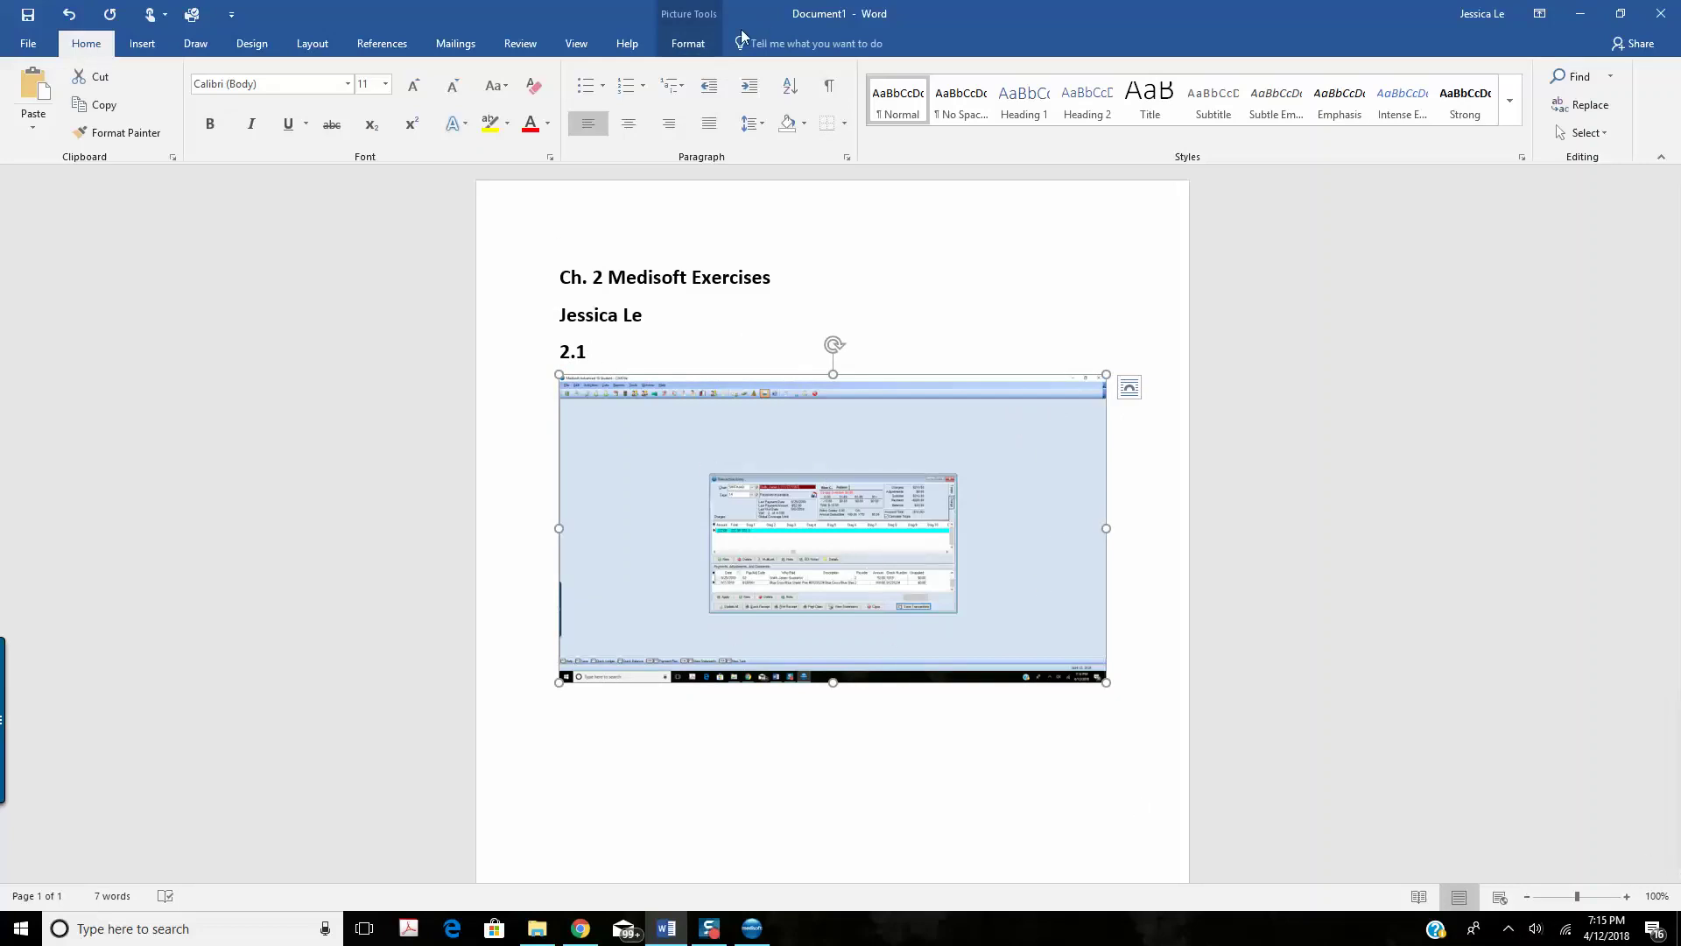
click(688, 46)
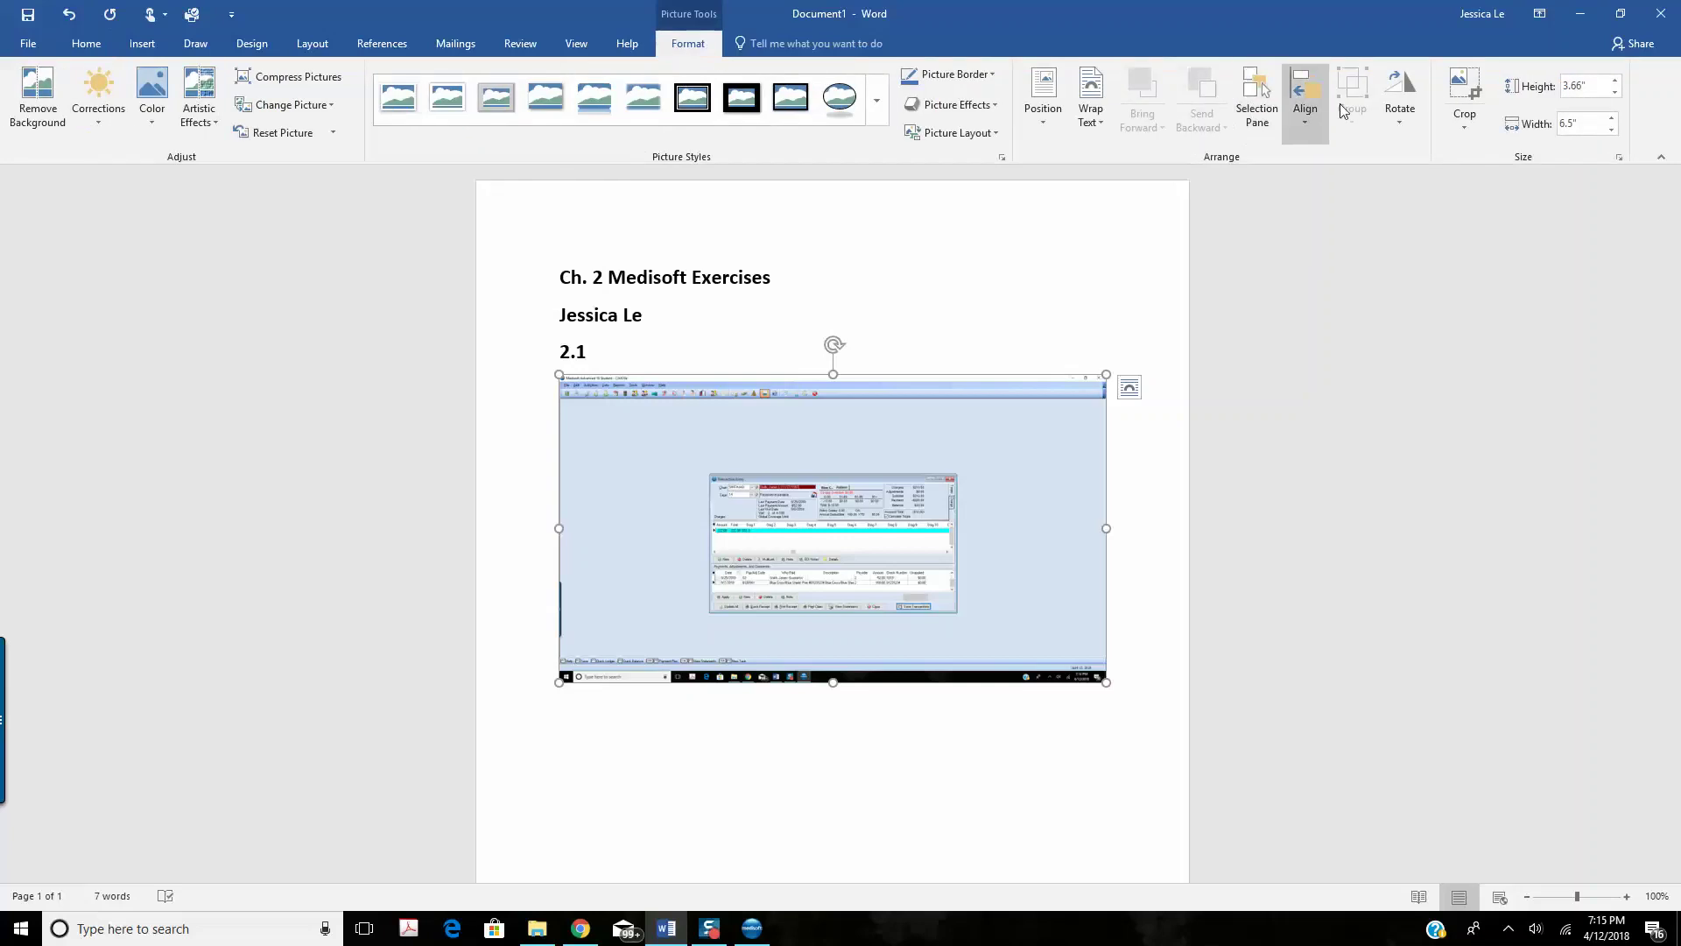
click(1464, 102)
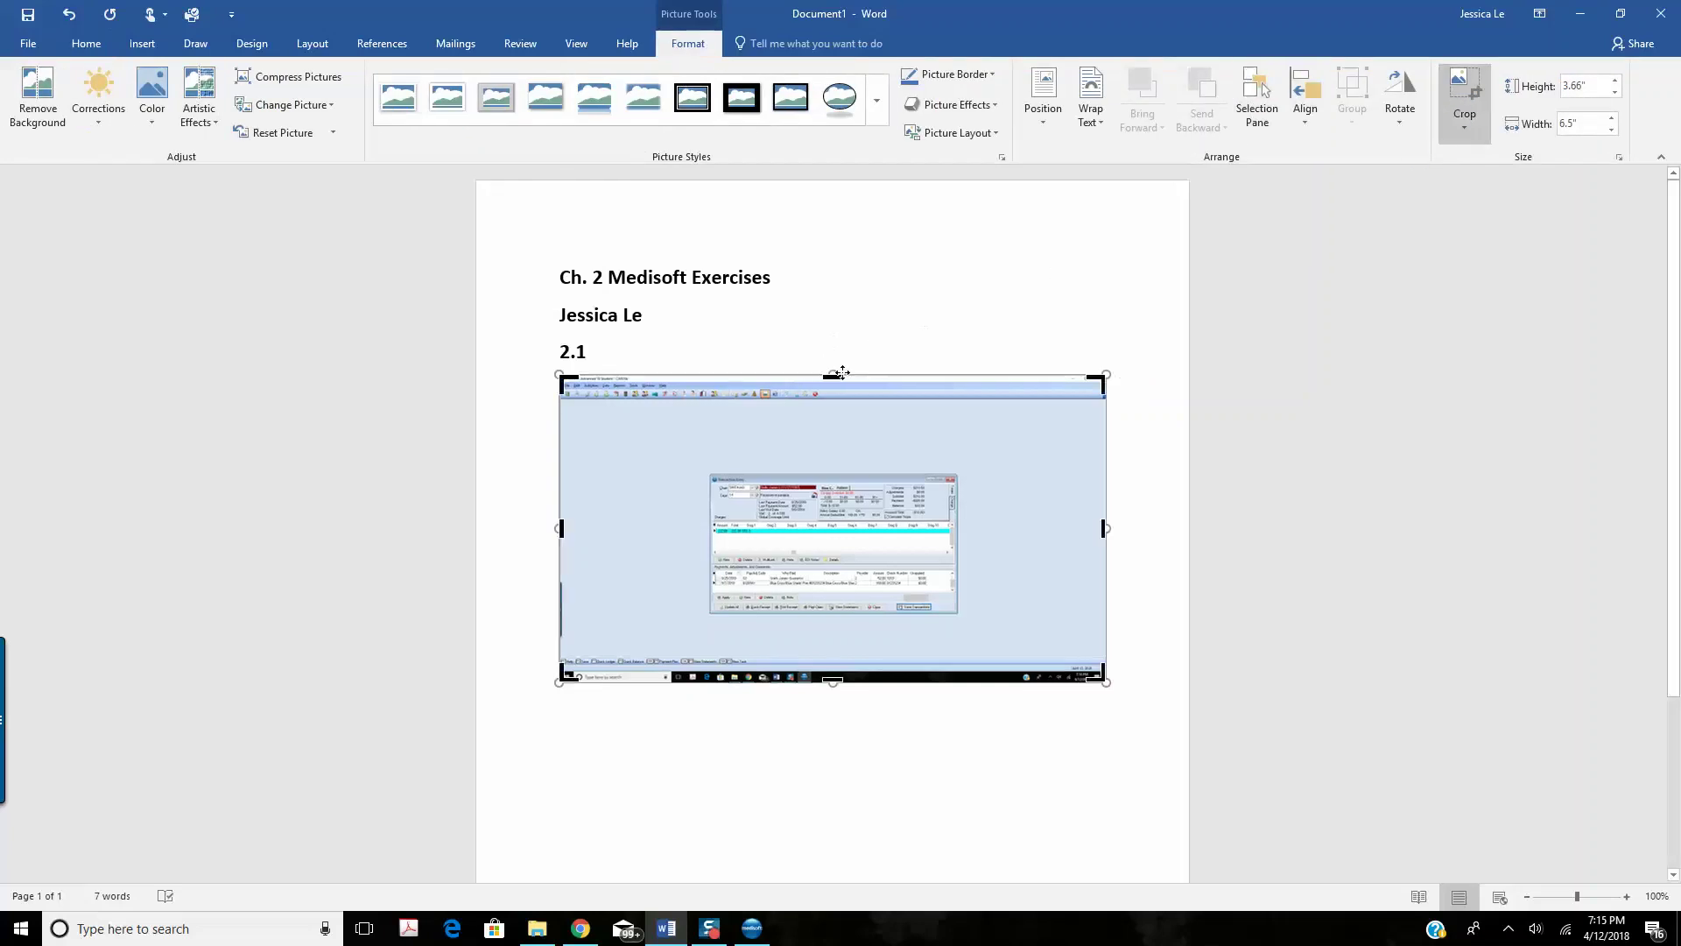
drag(832, 375, 849, 471)
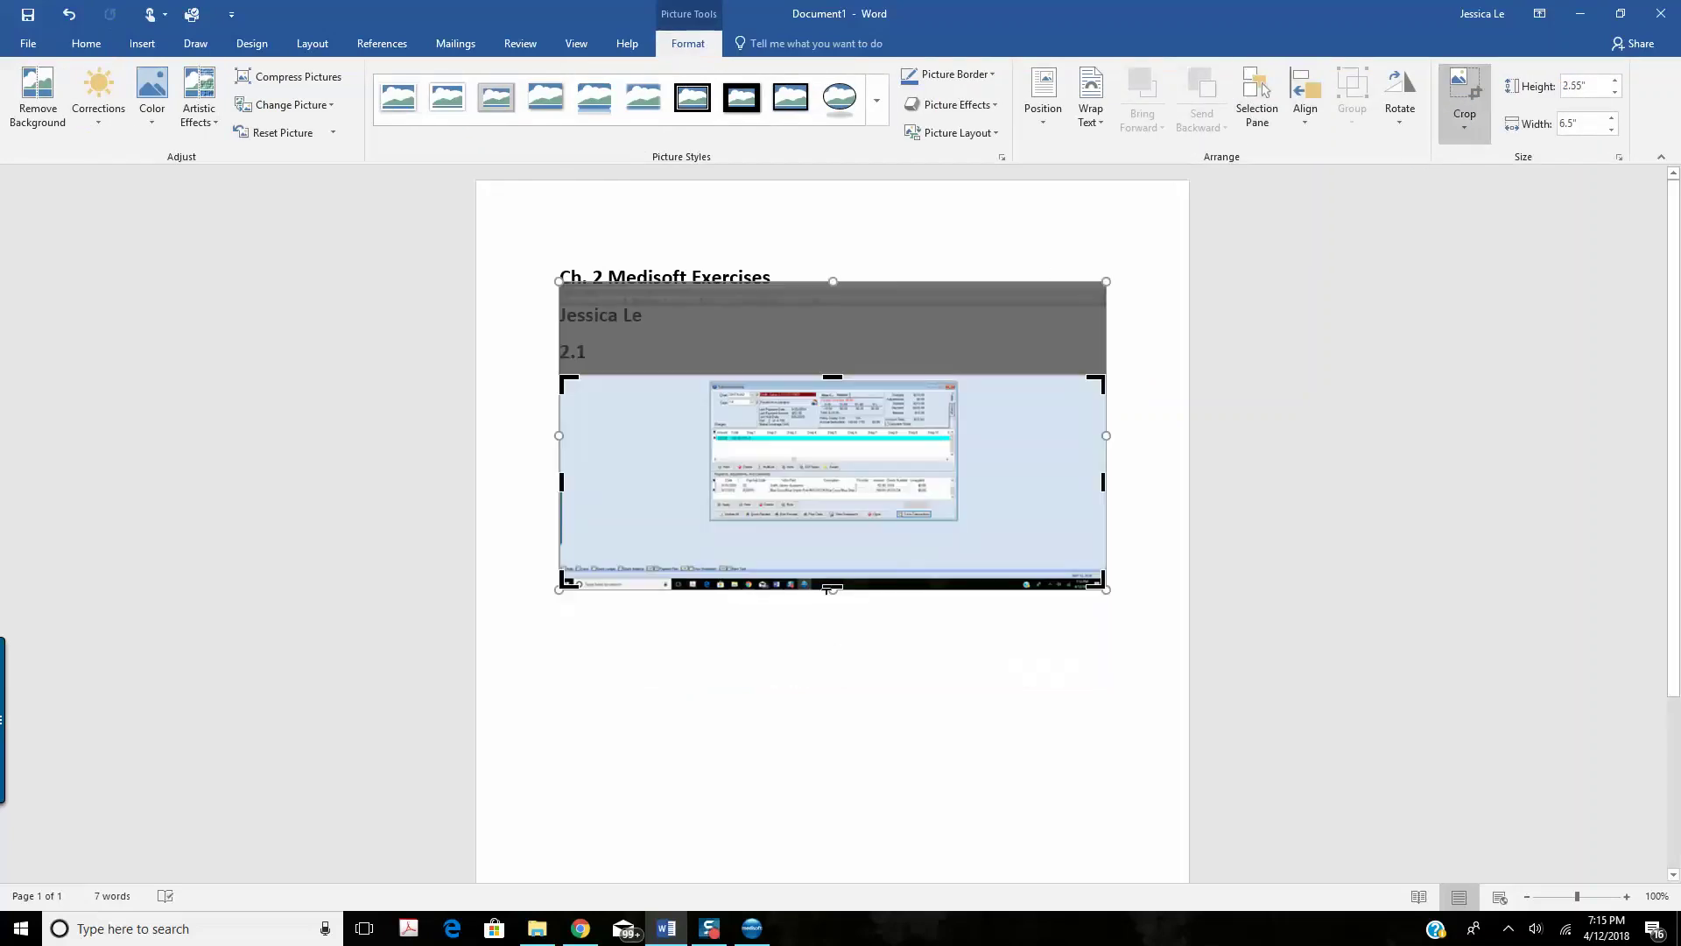
drag(833, 586, 841, 529)
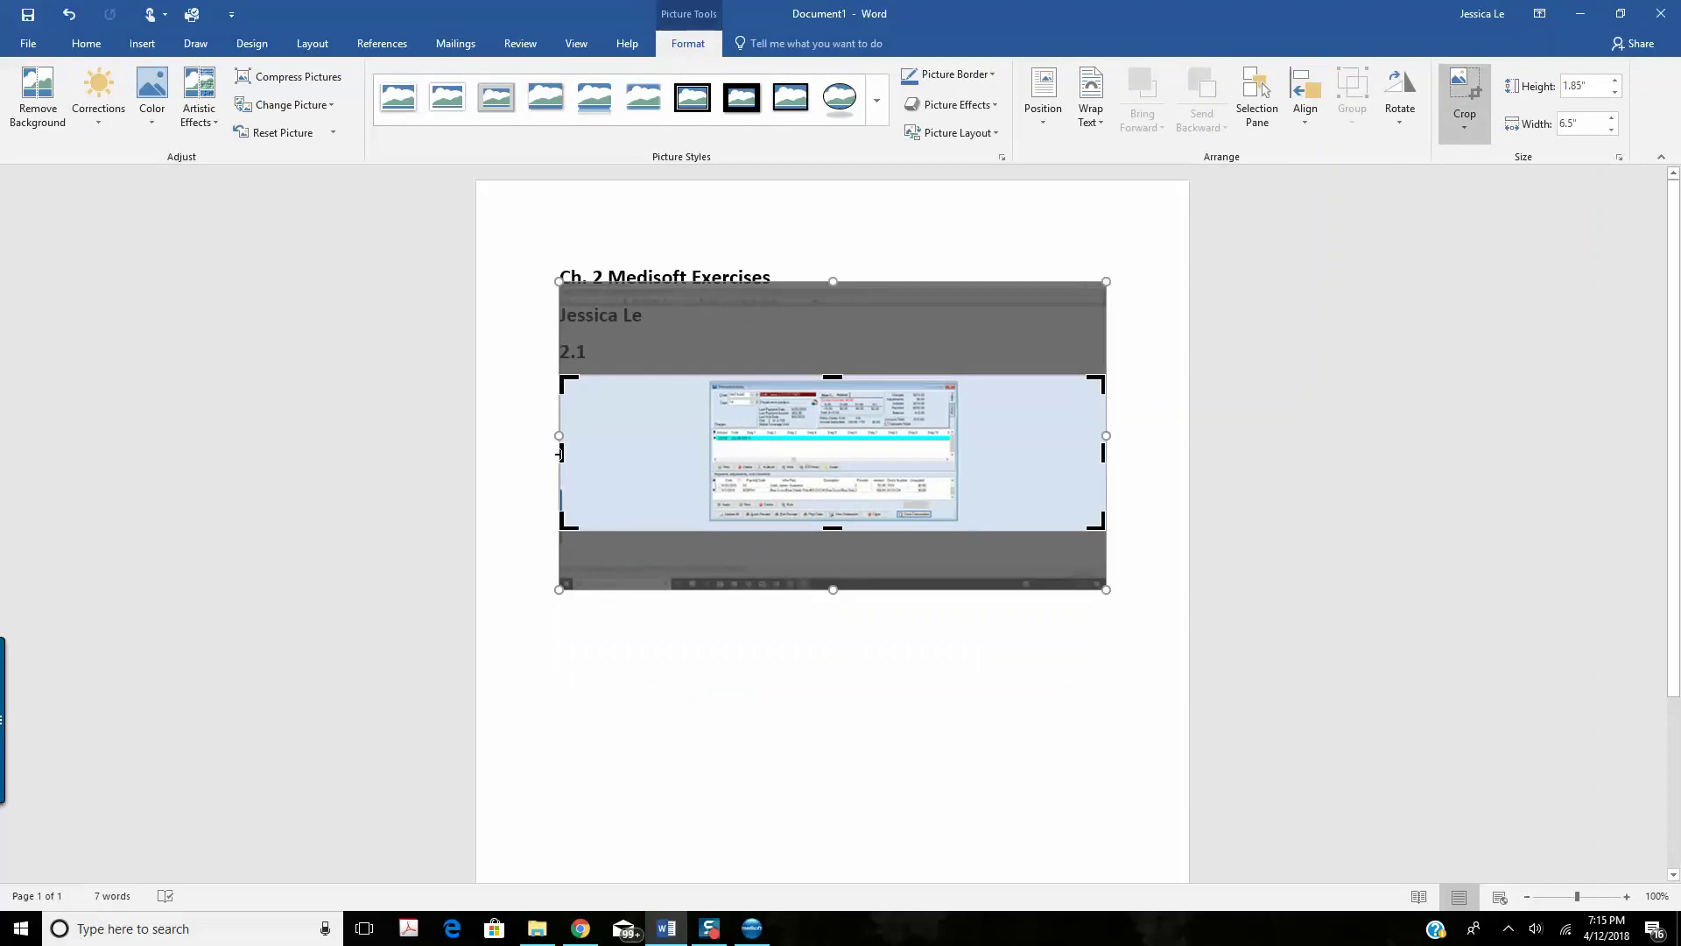
drag(567, 448, 688, 457)
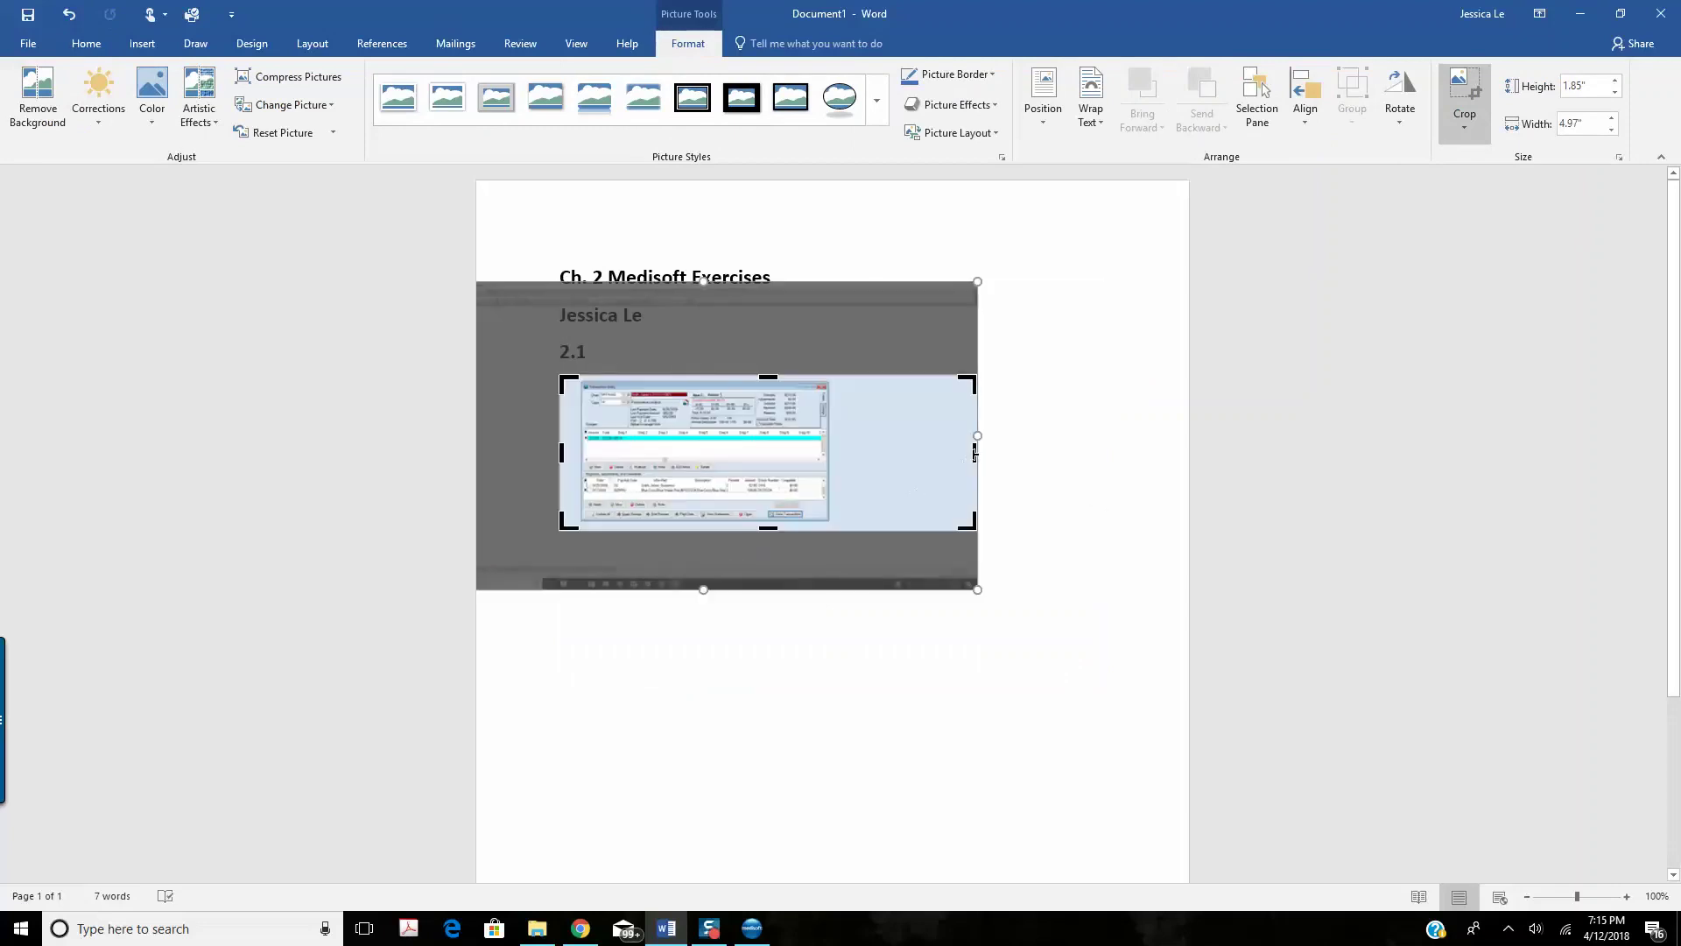
drag(968, 451, 848, 453)
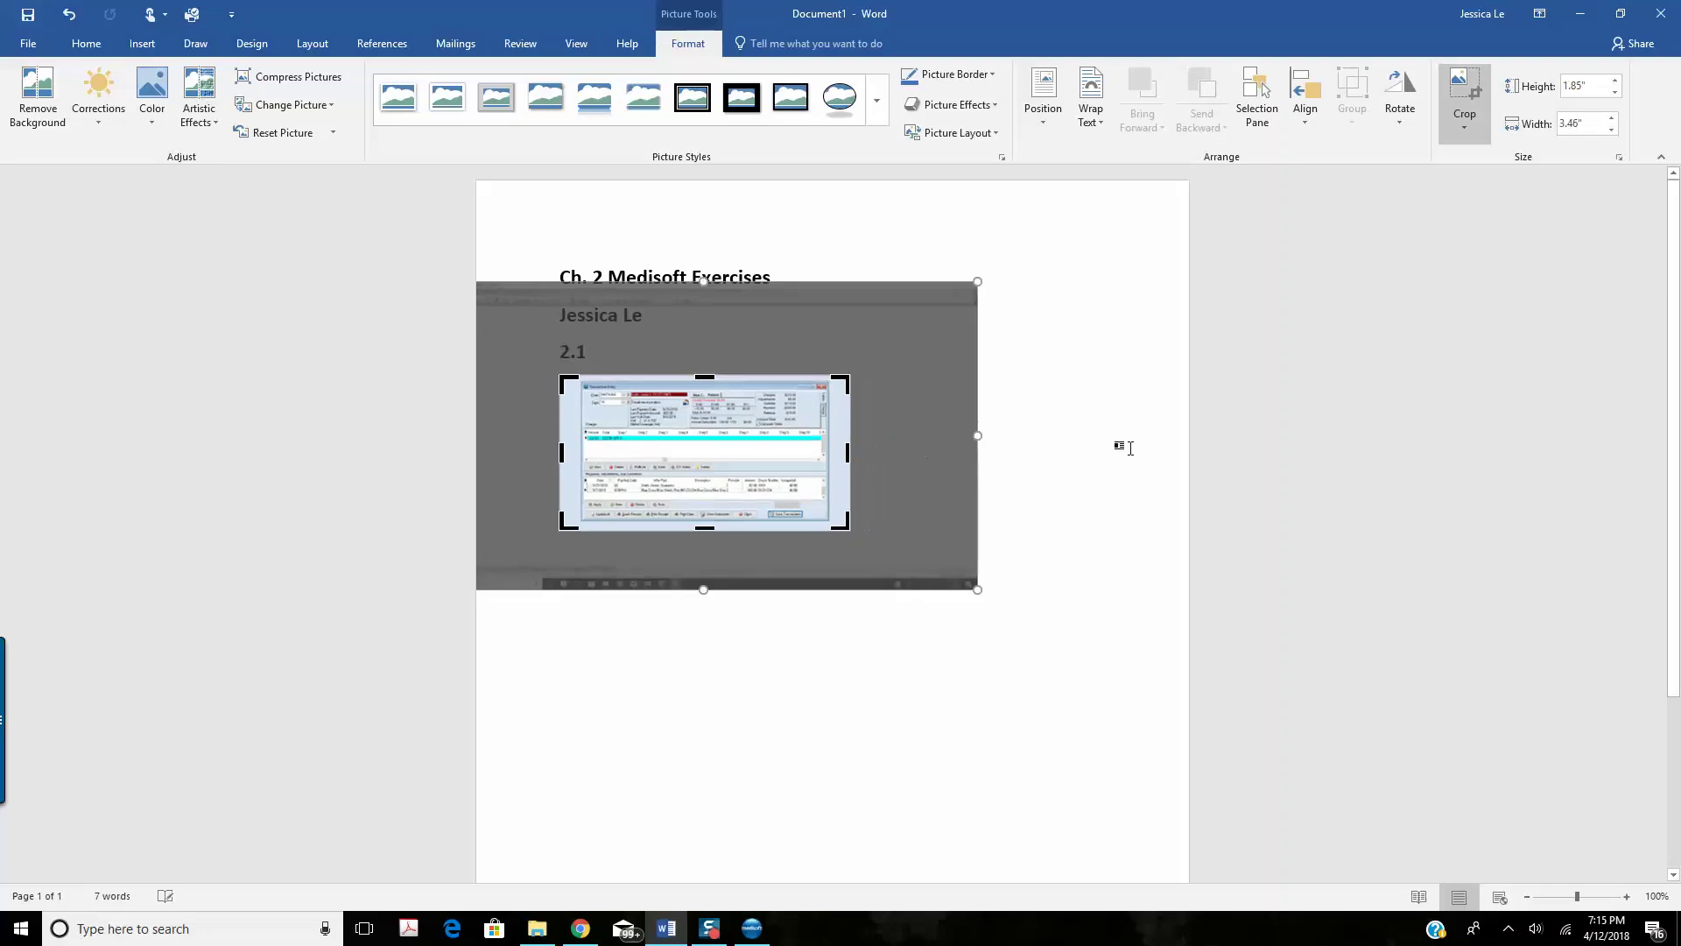
click(1062, 652)
click(698, 457)
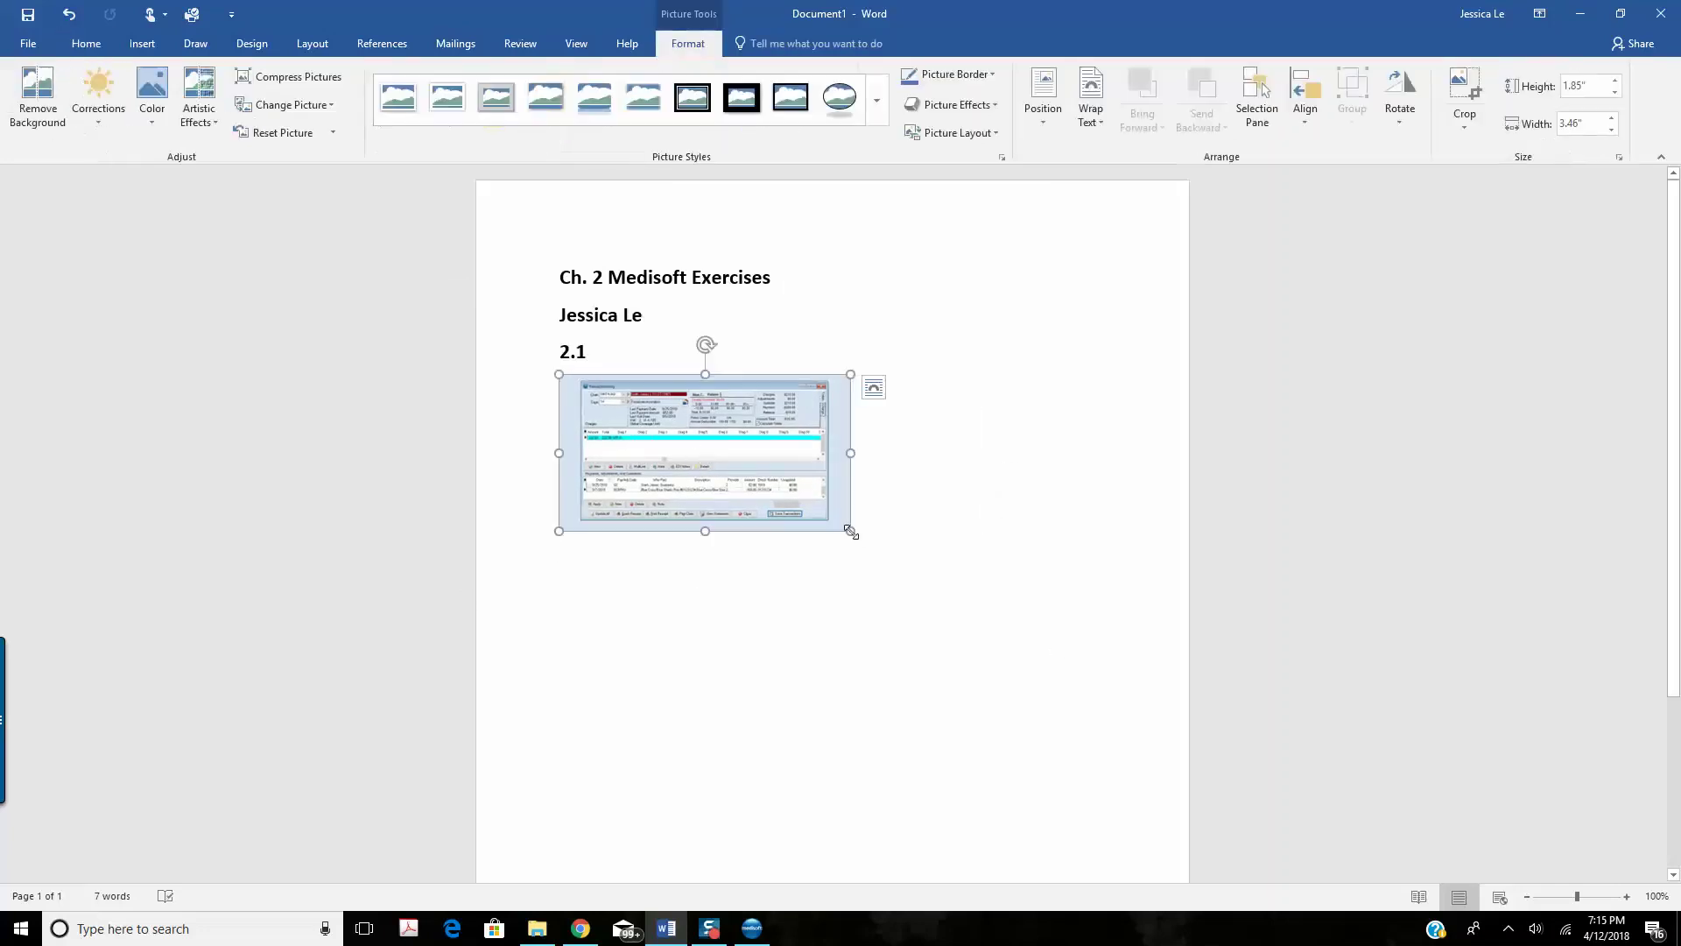
drag(849, 529, 1097, 663)
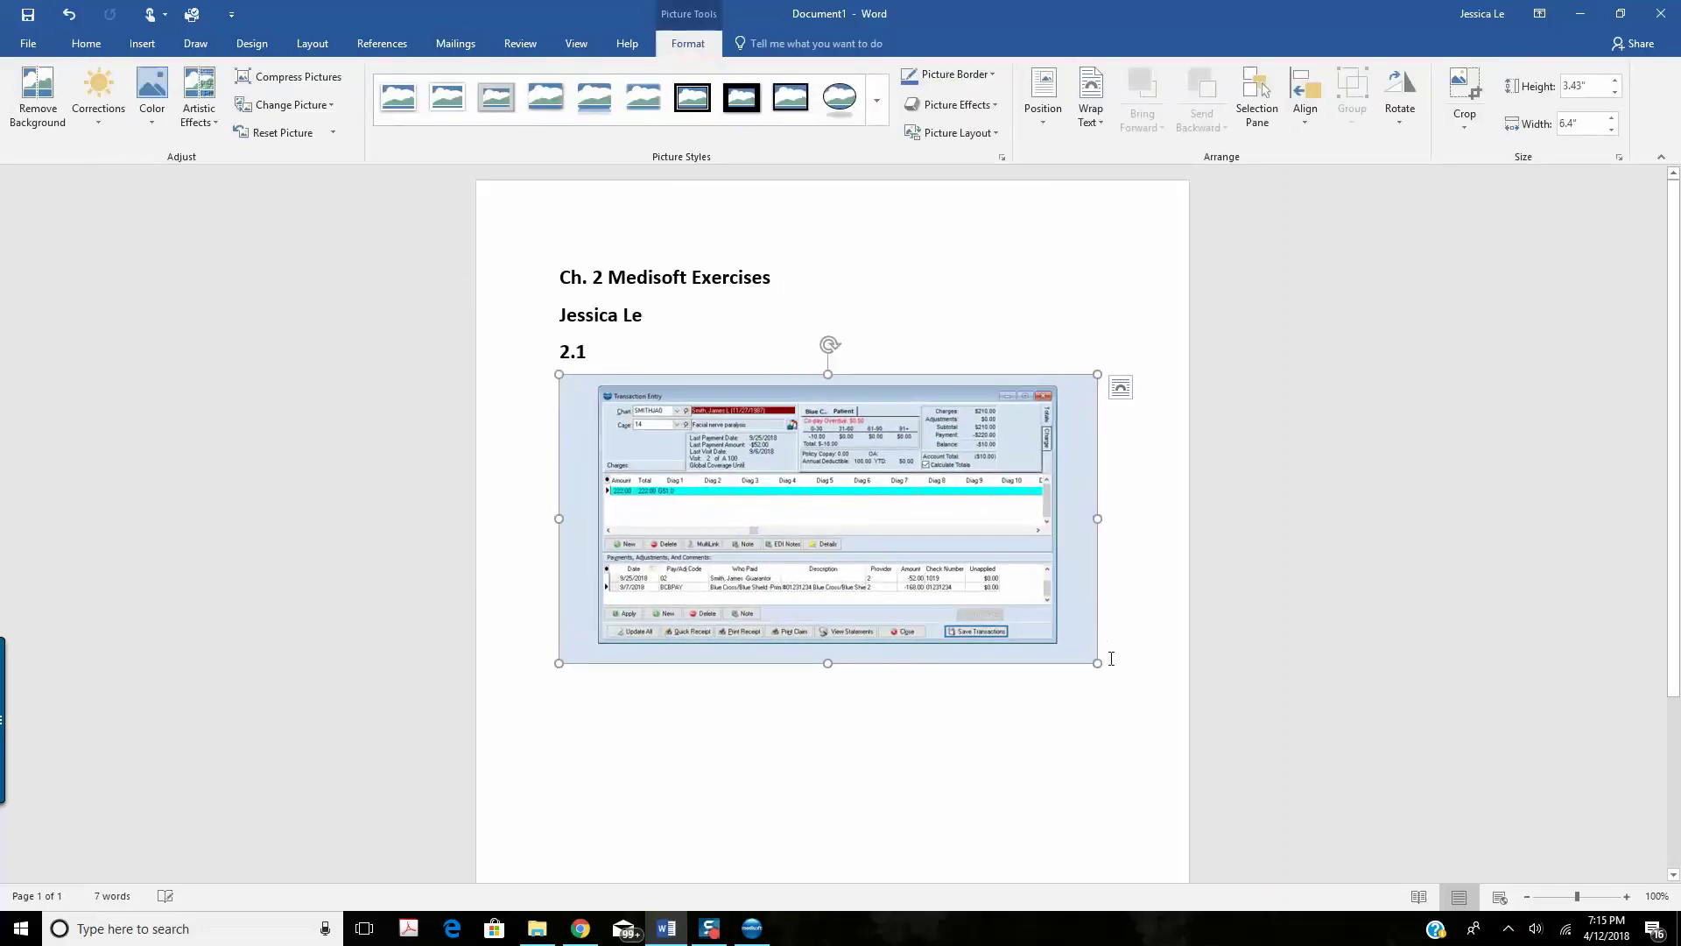
- Change the exercise label above the screenshot to 2.3 and add a label 2.4 below the screenshot
click(1152, 633)
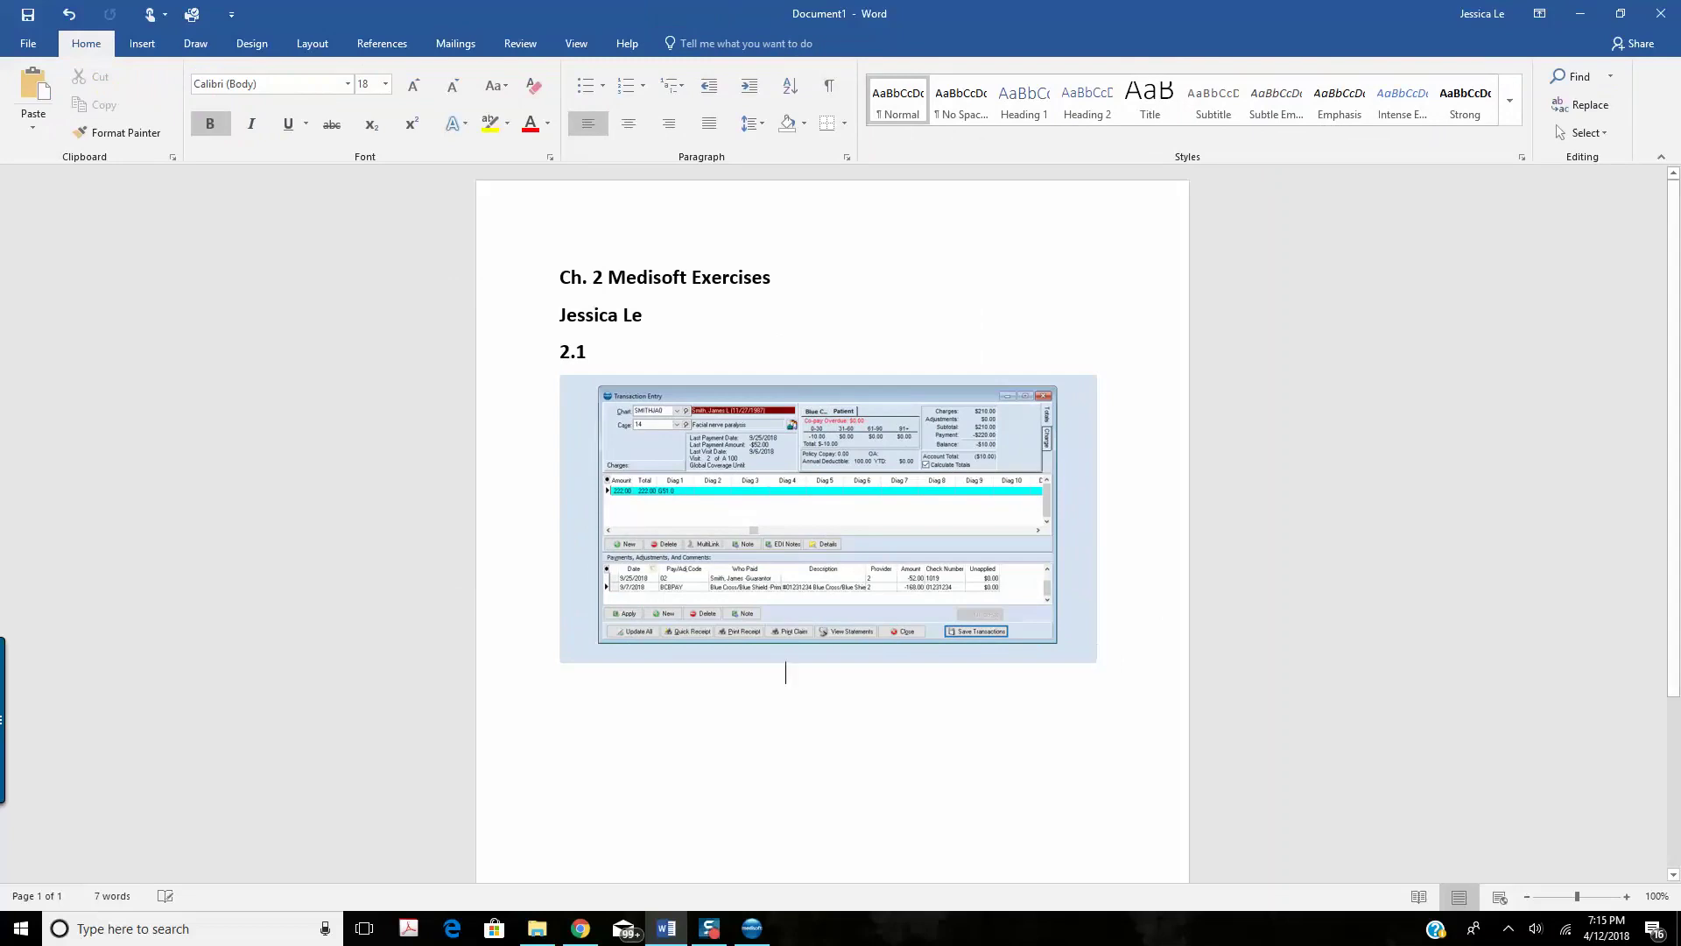
key(Return)
text(2.)
key(BackSpace)
text(2)
key(BackSpace)
text(3)
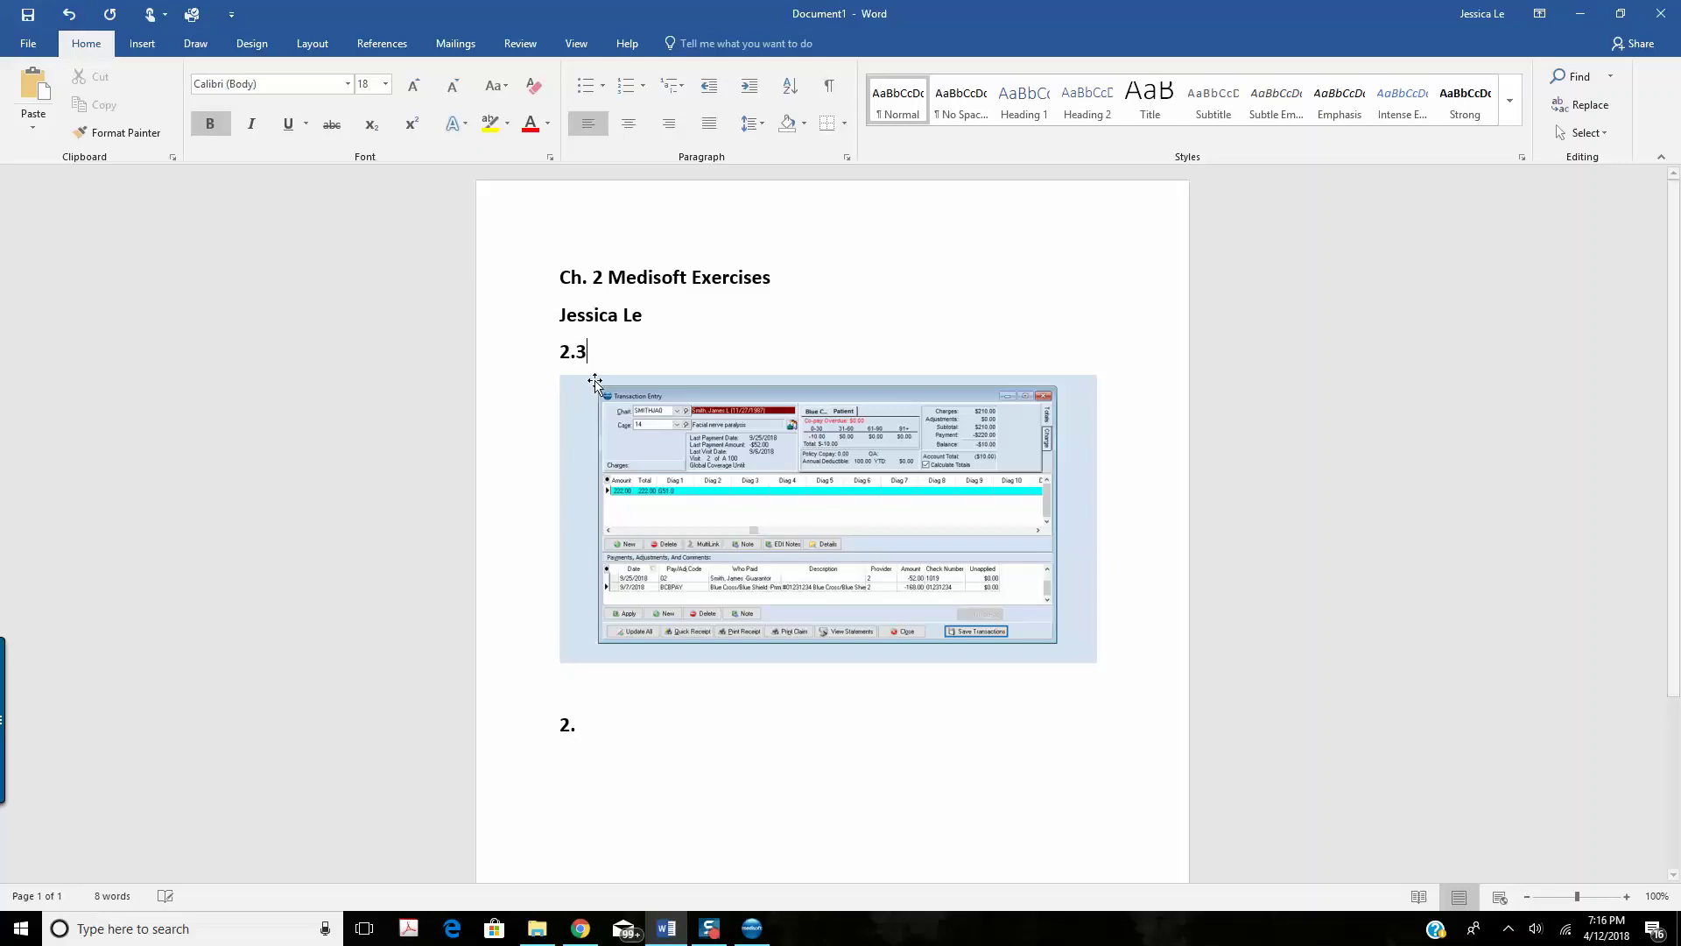
text(4)
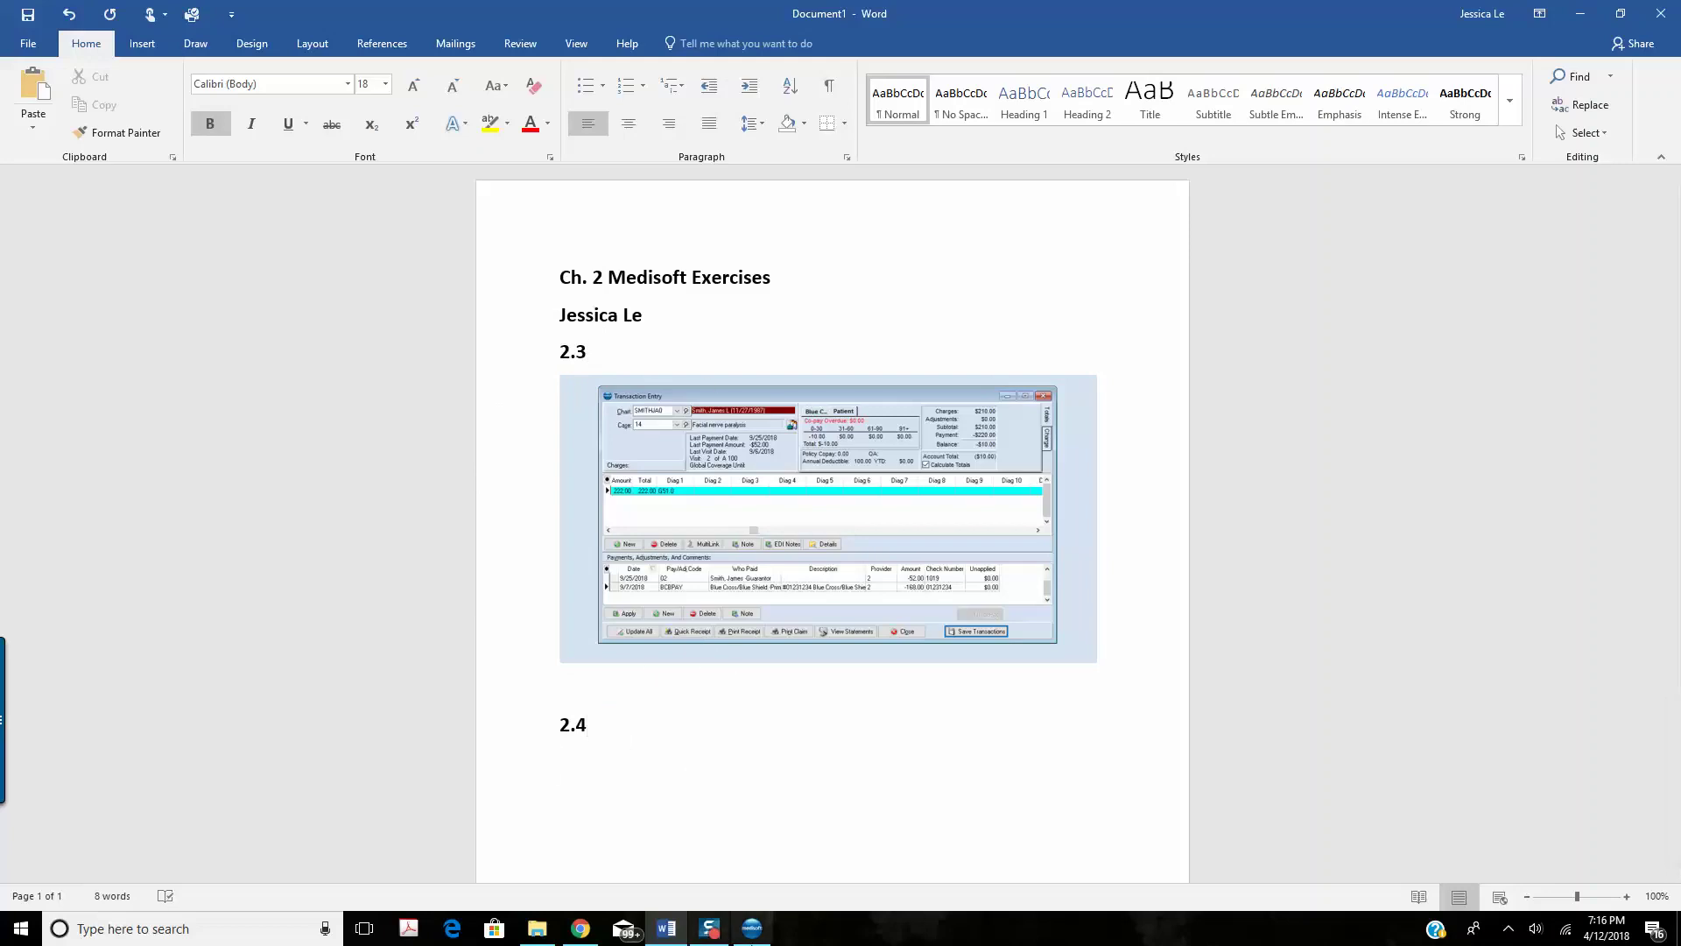
- Switch to Medisoft and close Transaction Entry without saving the changed transactions
click(751, 928)
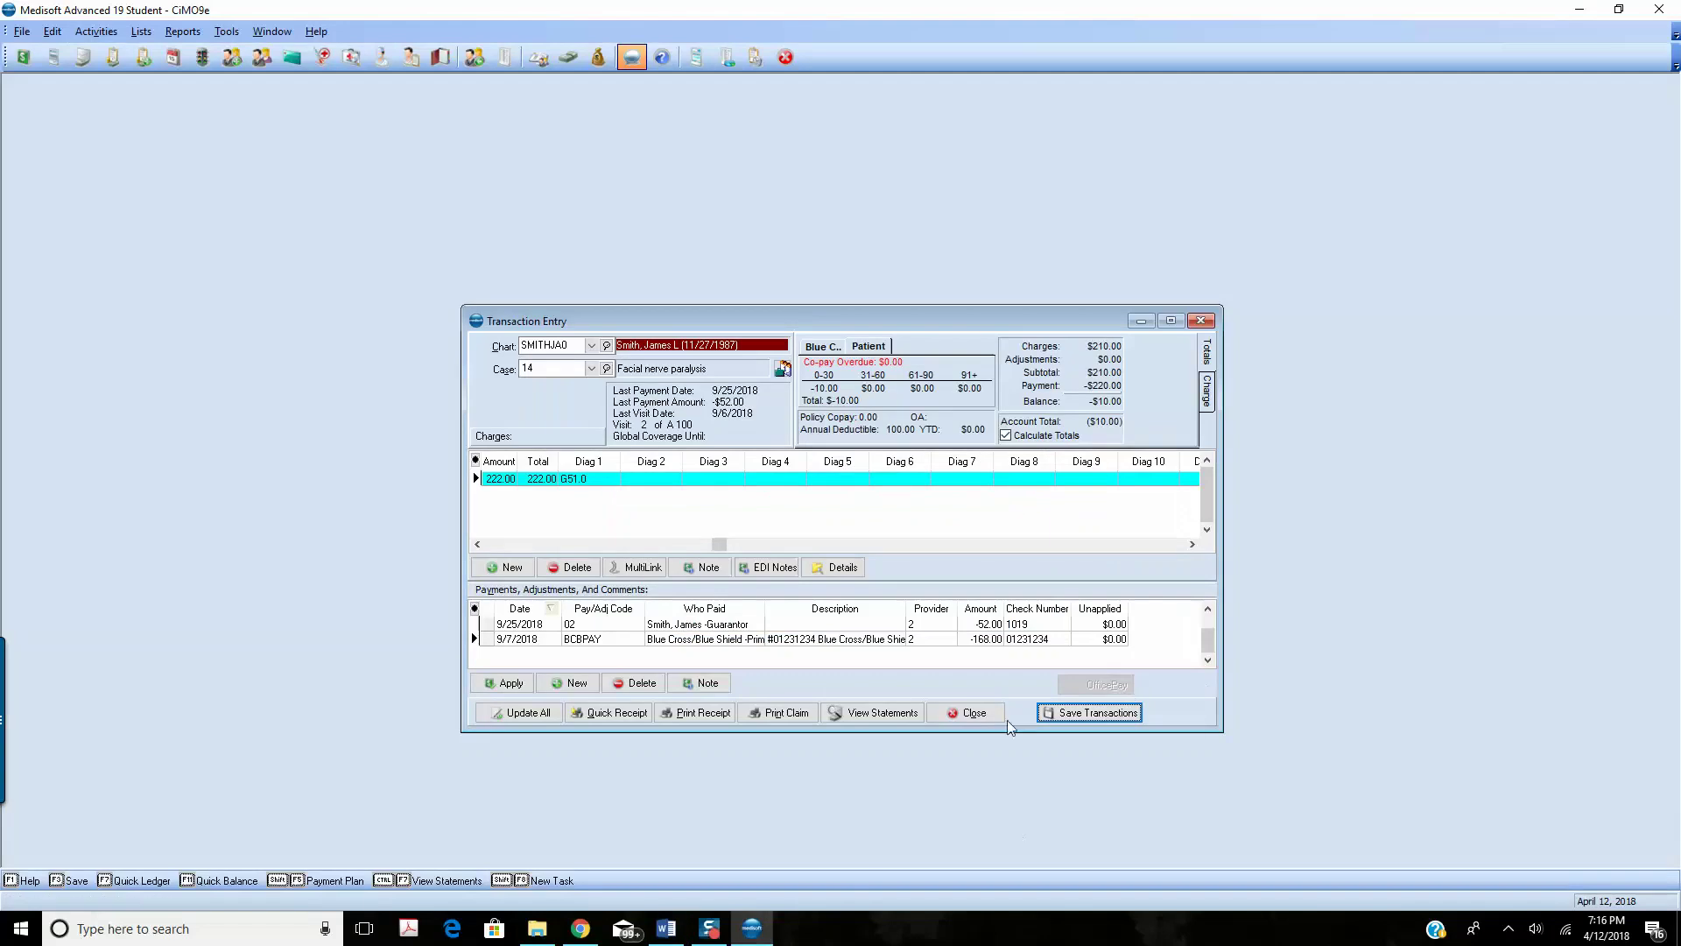
click(956, 716)
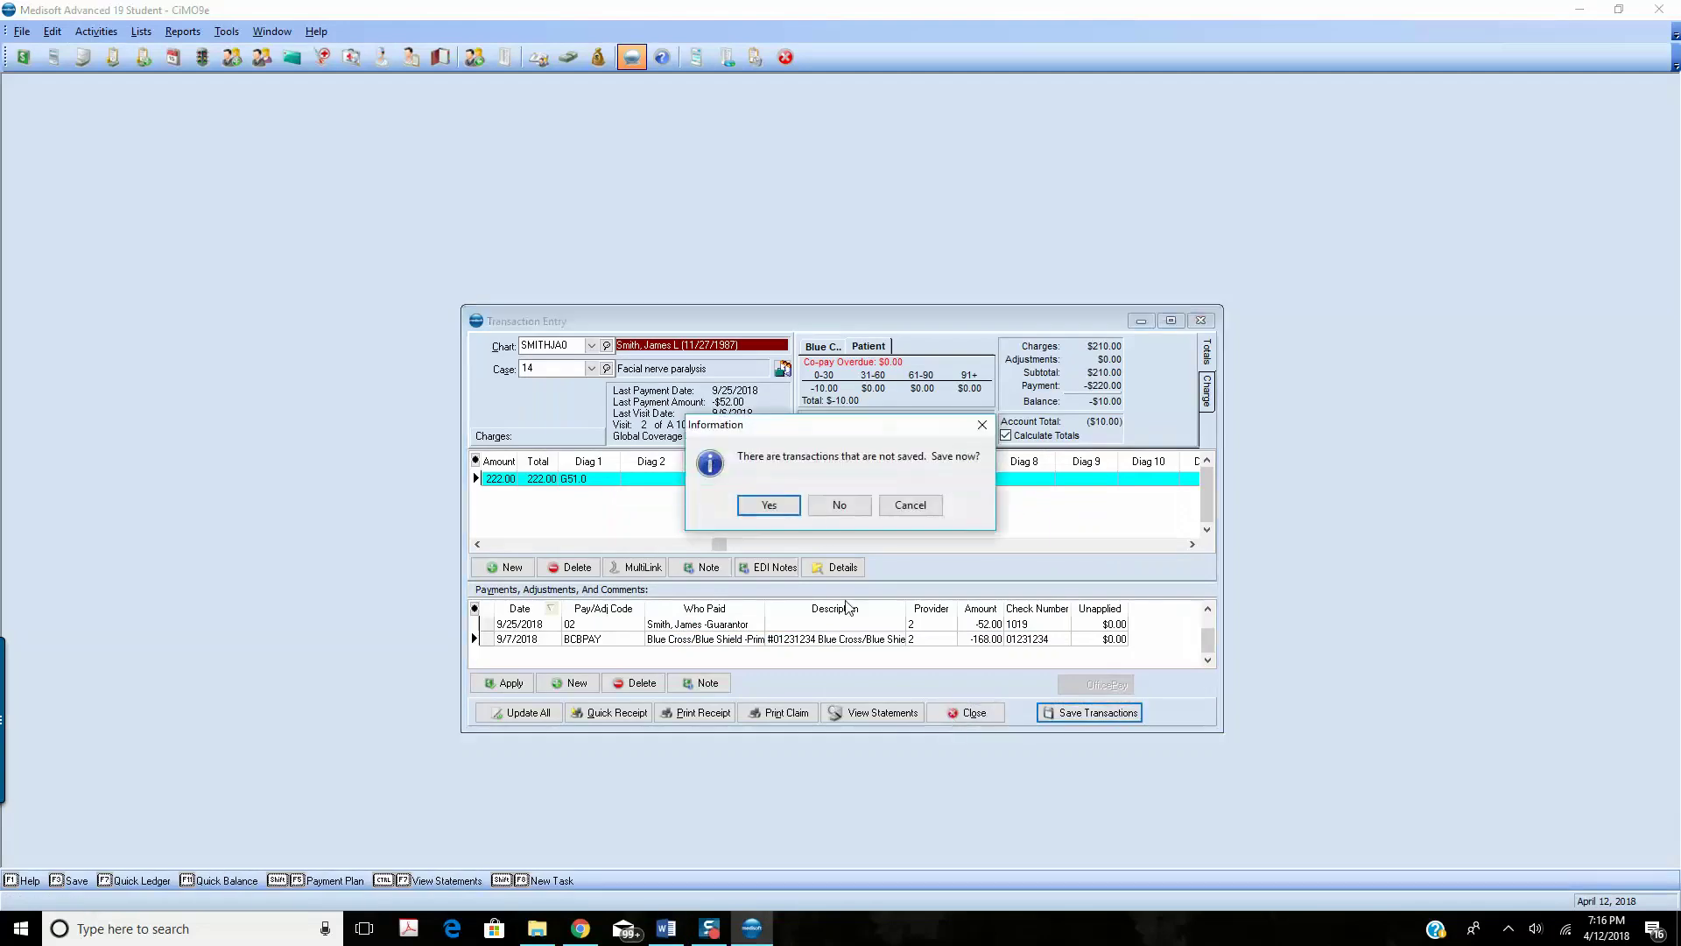
click(850, 512)
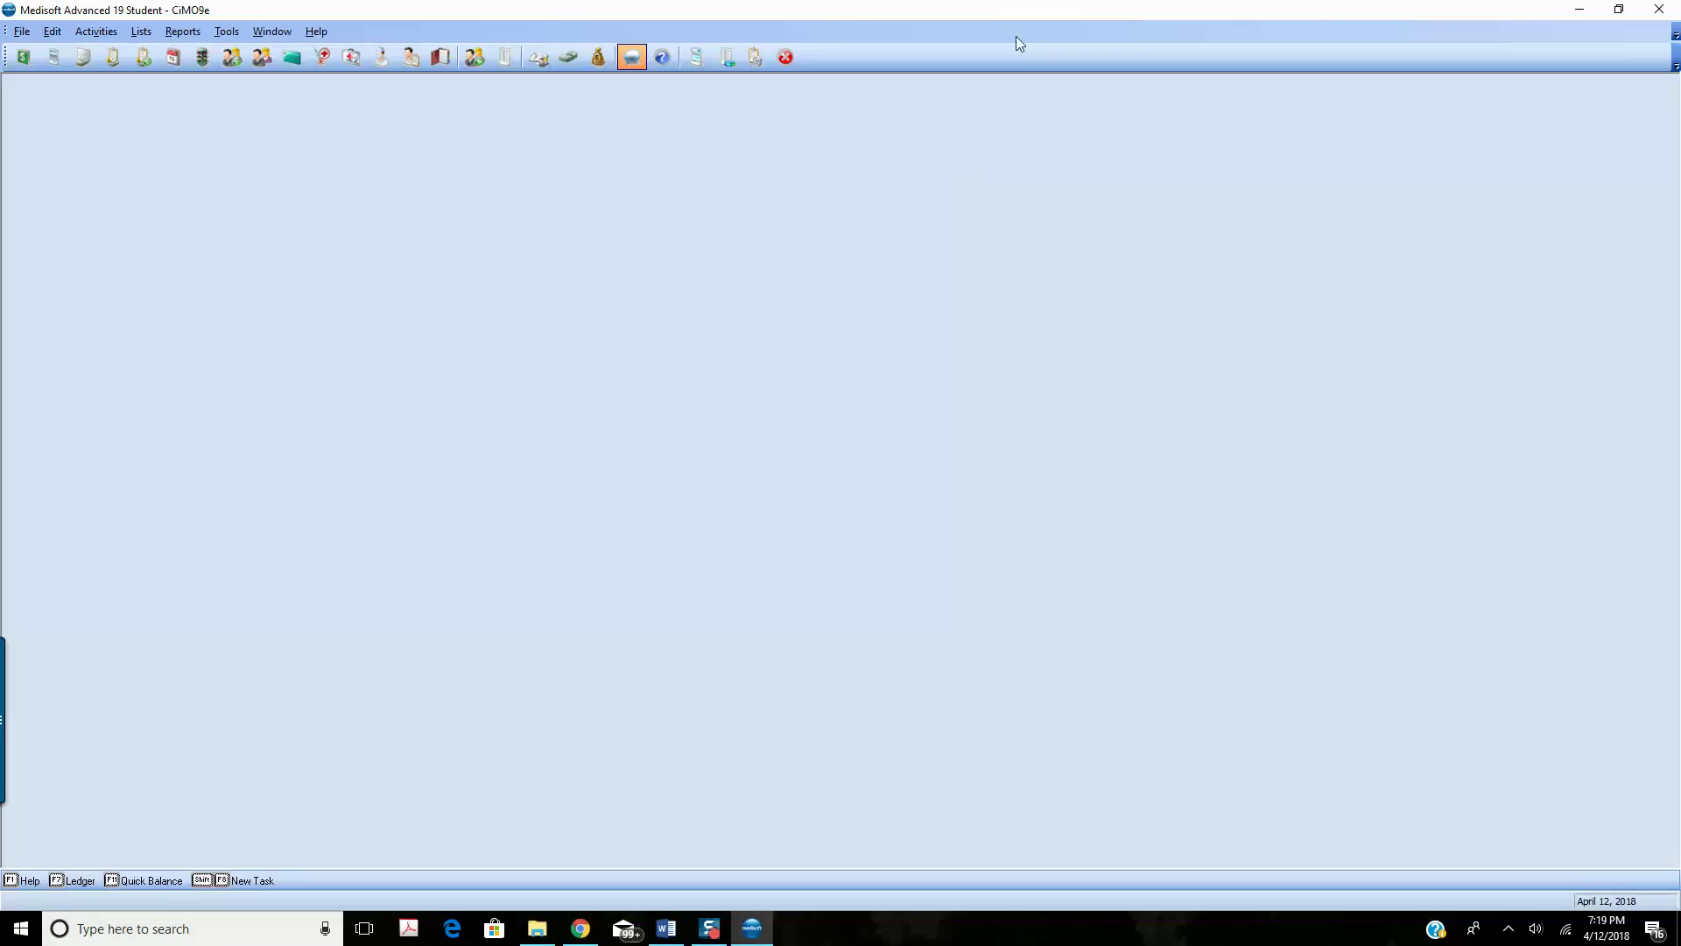
- Set the Medisoft program date to August 12, 2018, and accept it as a future date
click(22, 31)
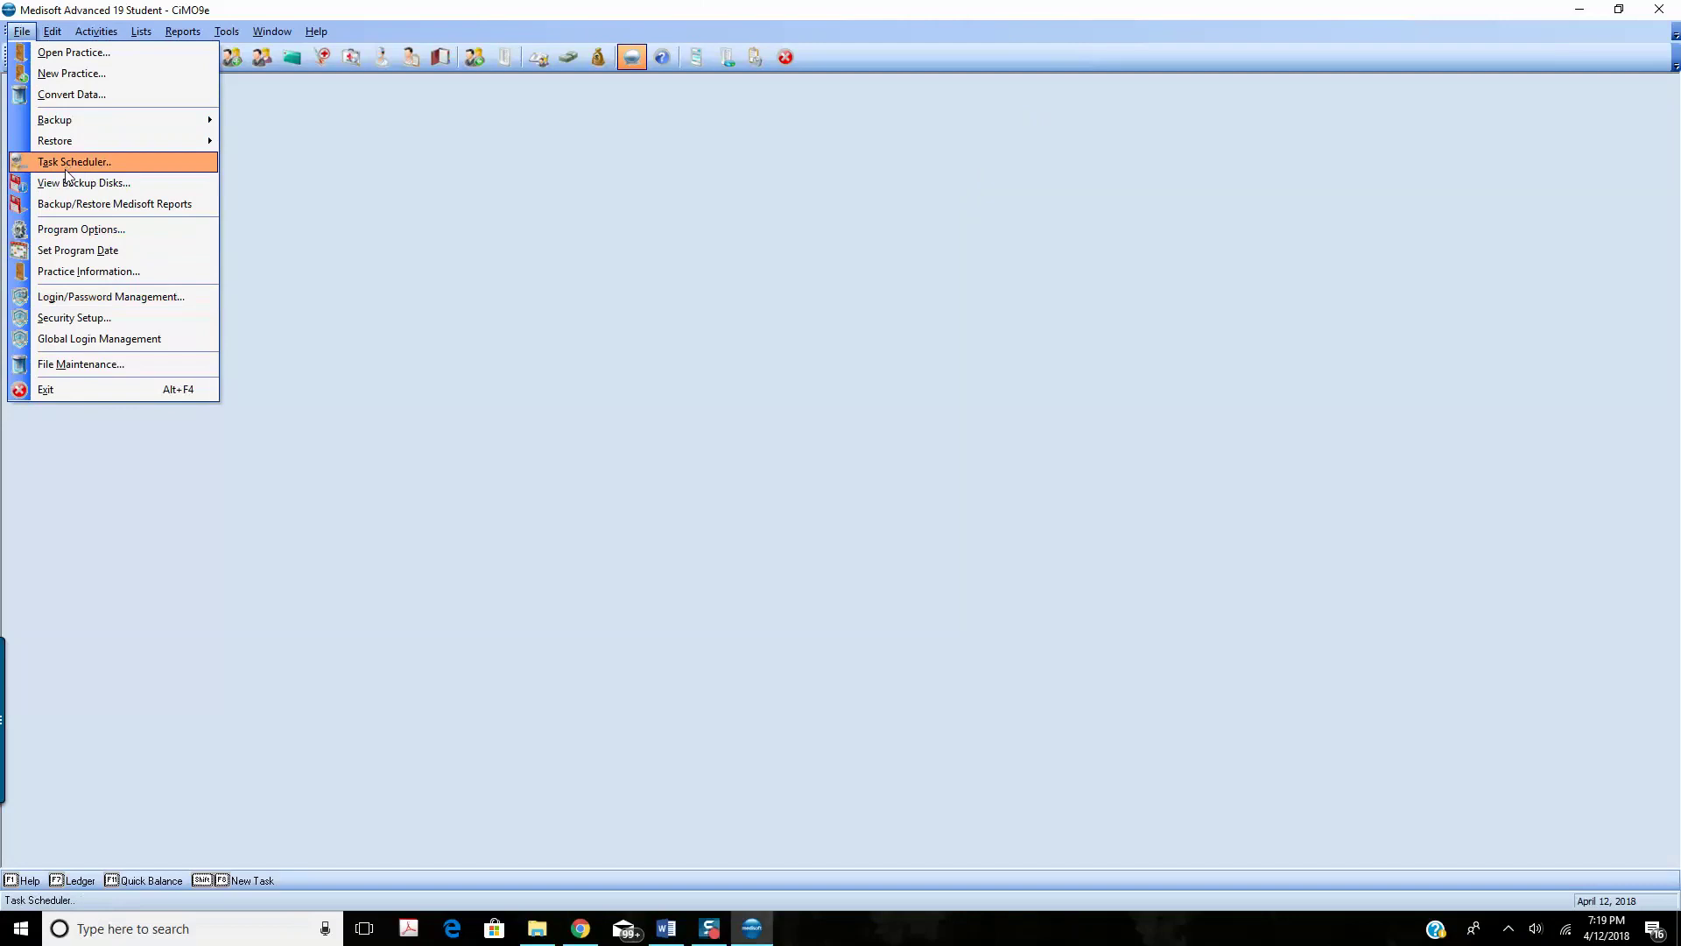
click(97, 252)
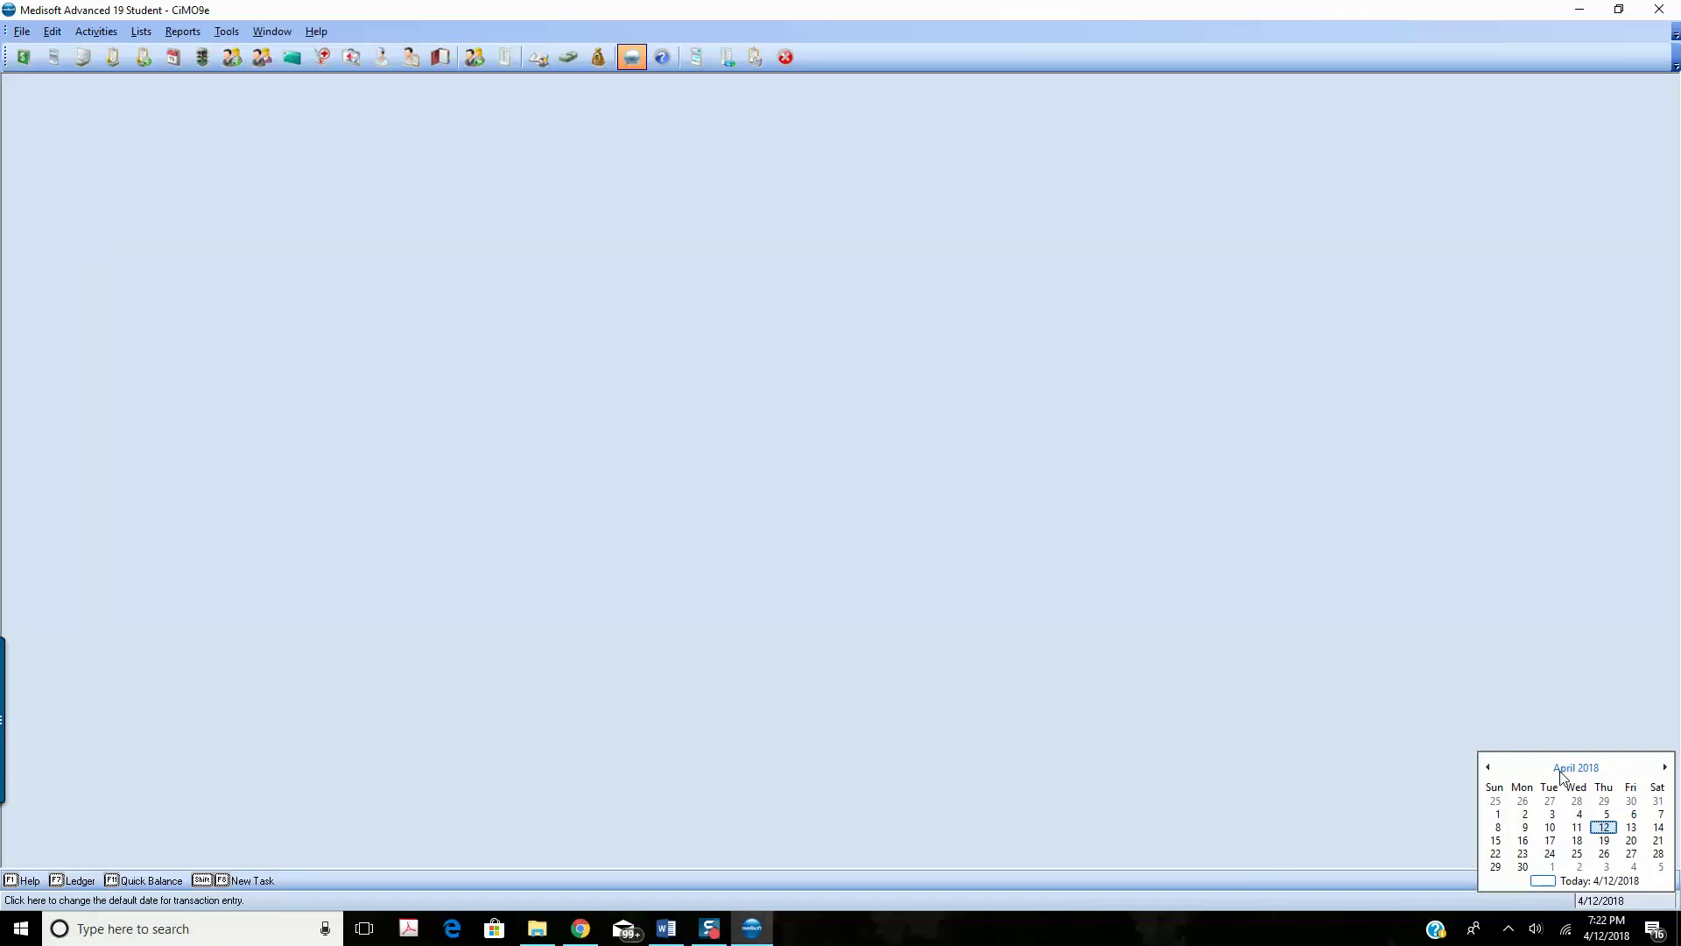
click(1563, 776)
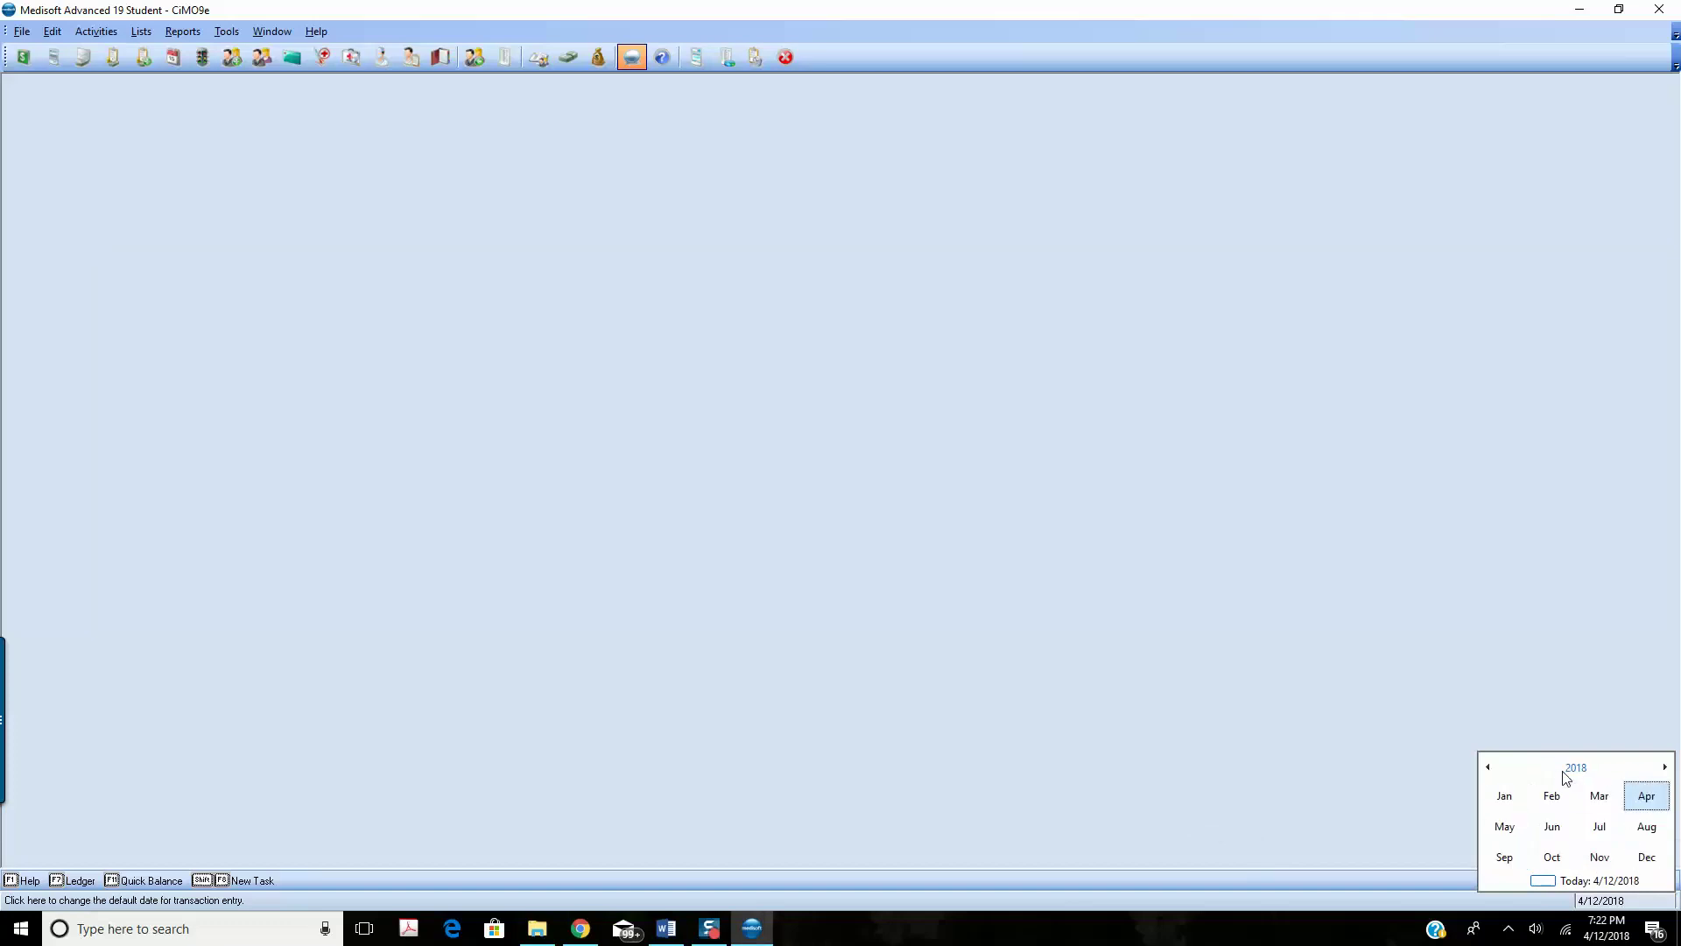
click(1644, 828)
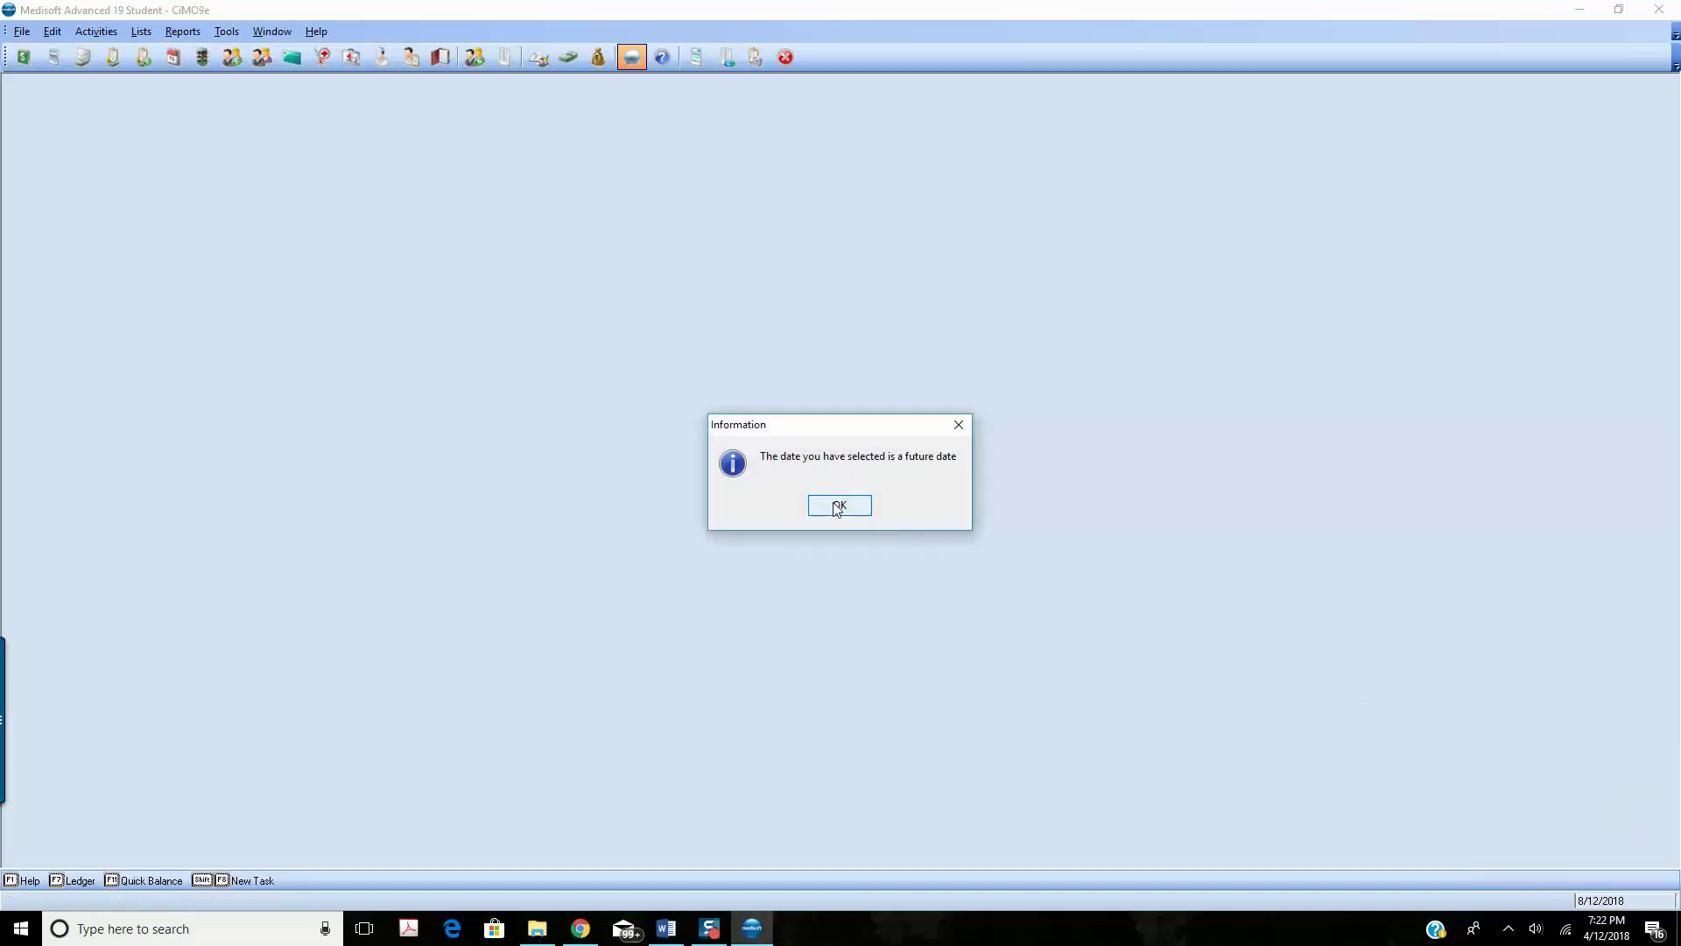
click(845, 511)
click(846, 512)
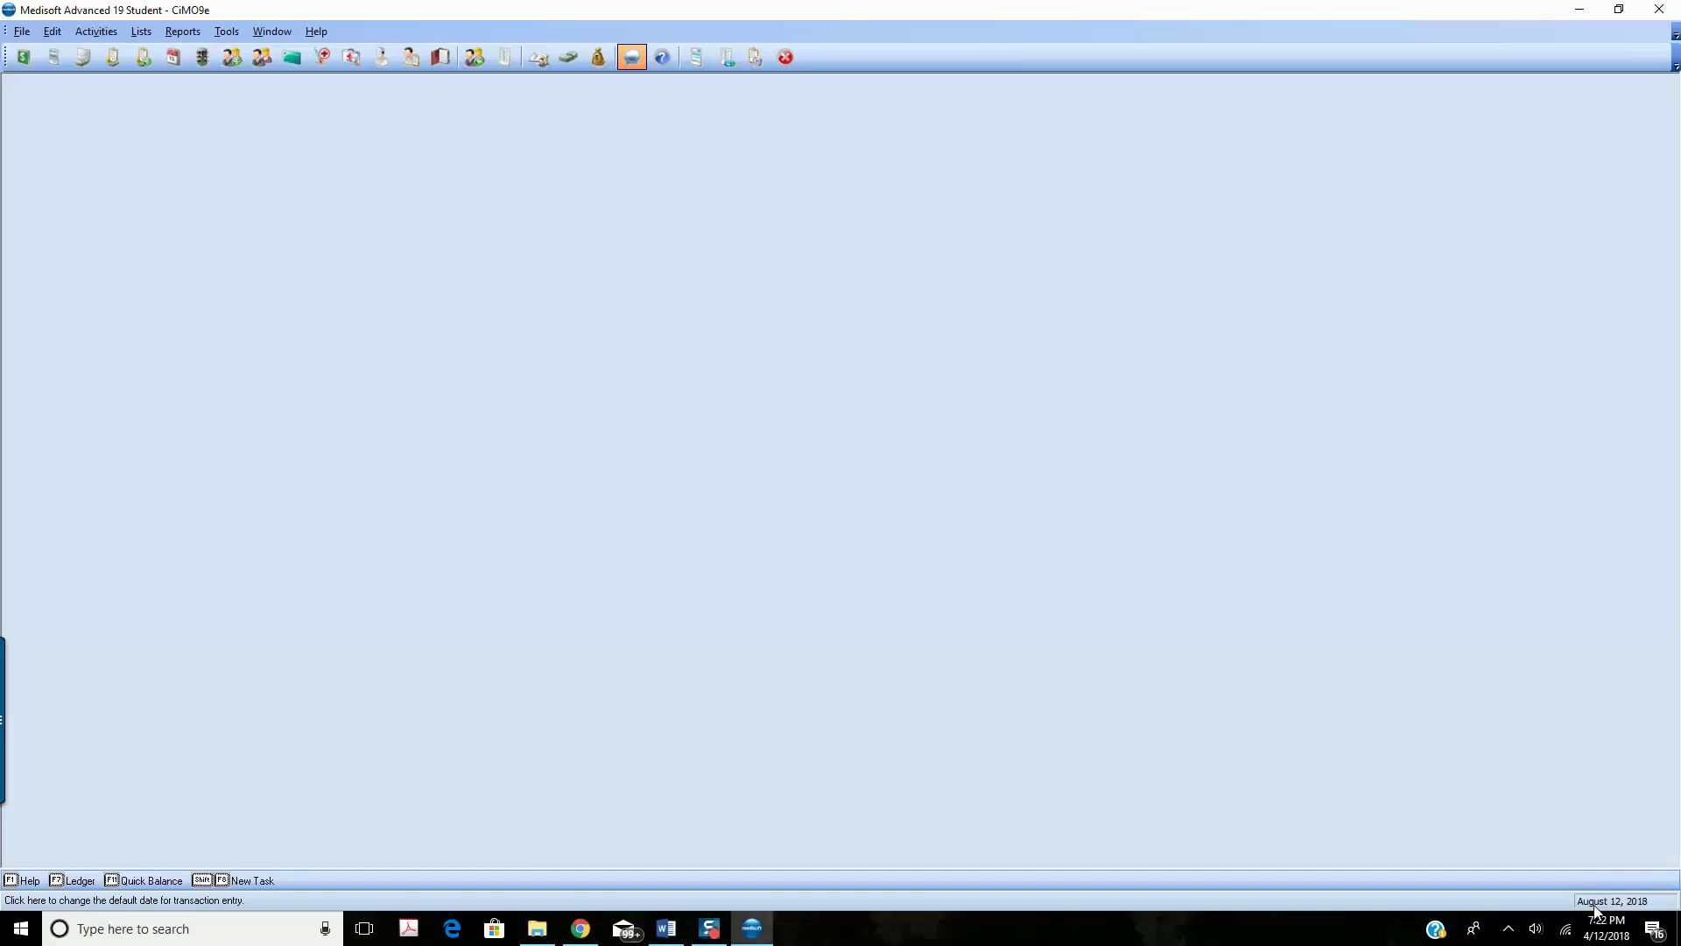
- Change the program date to August 22, 2018, and accept it as a future date
click(12, 35)
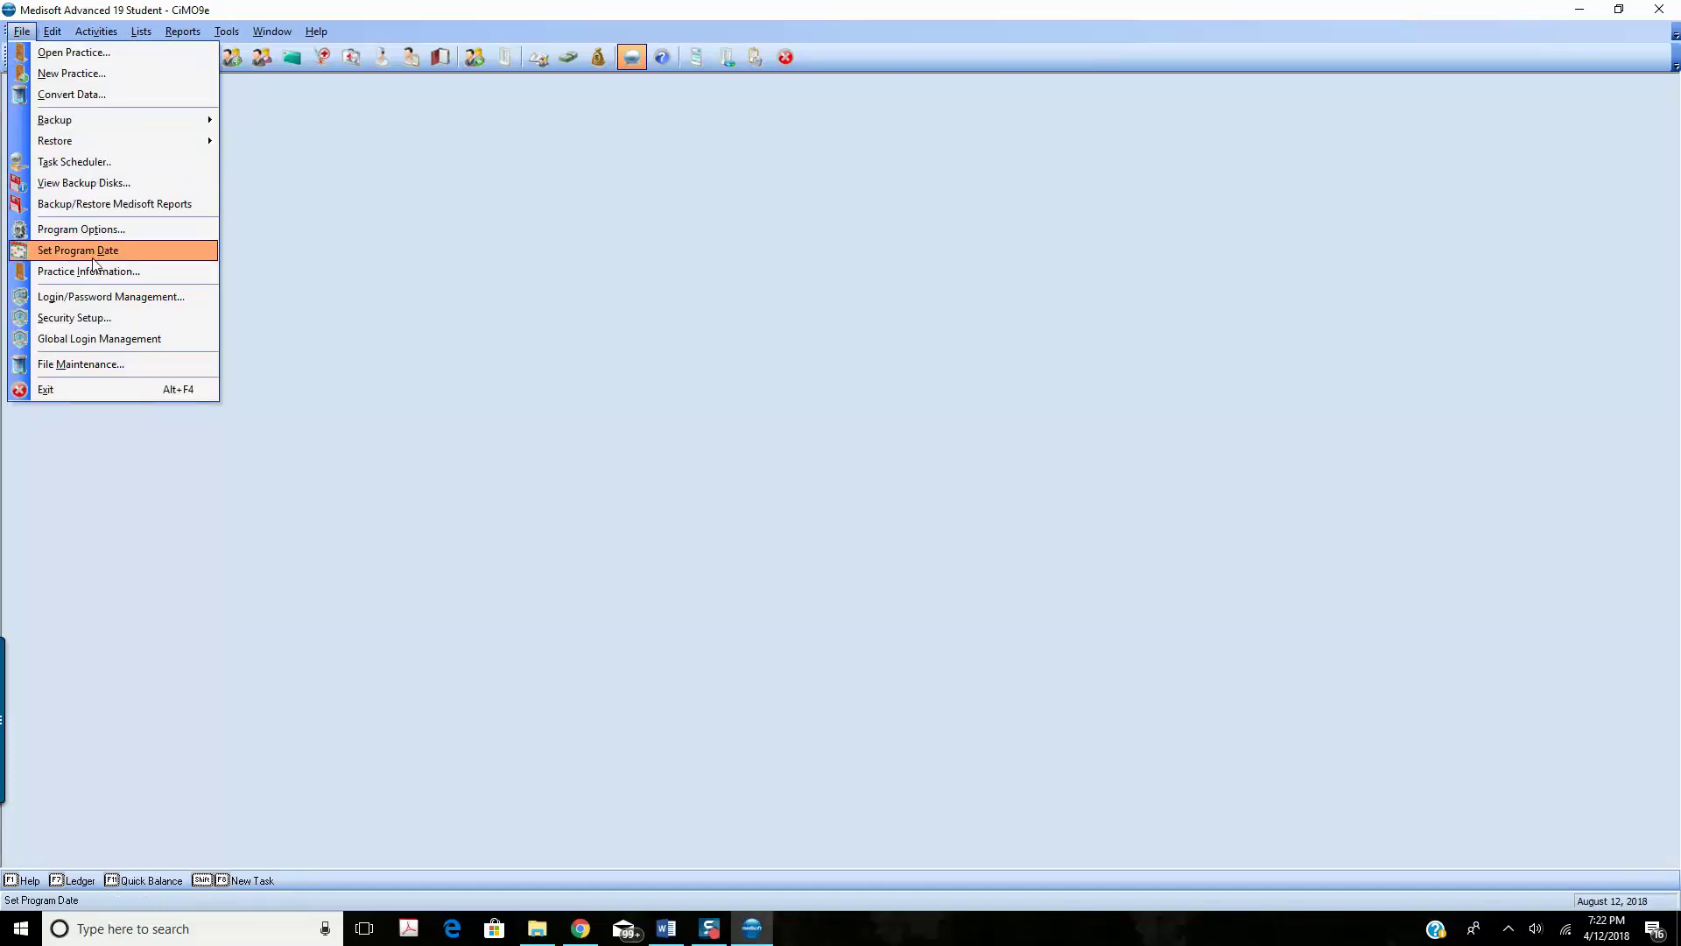
click(1607, 911)
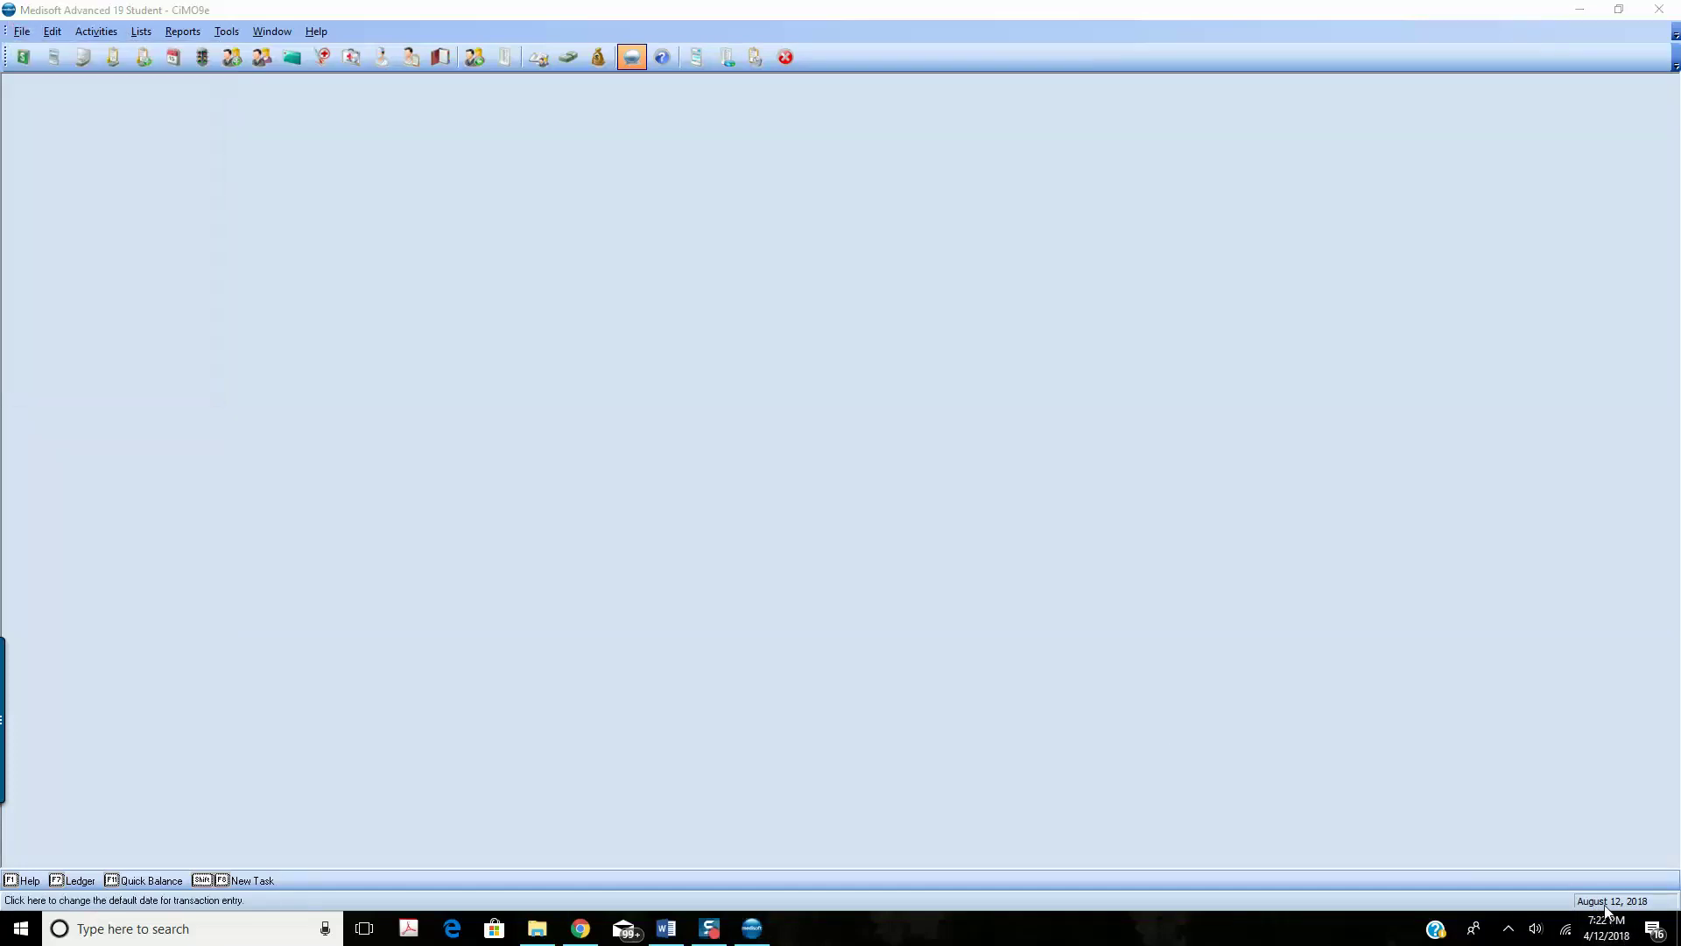
click(1607, 911)
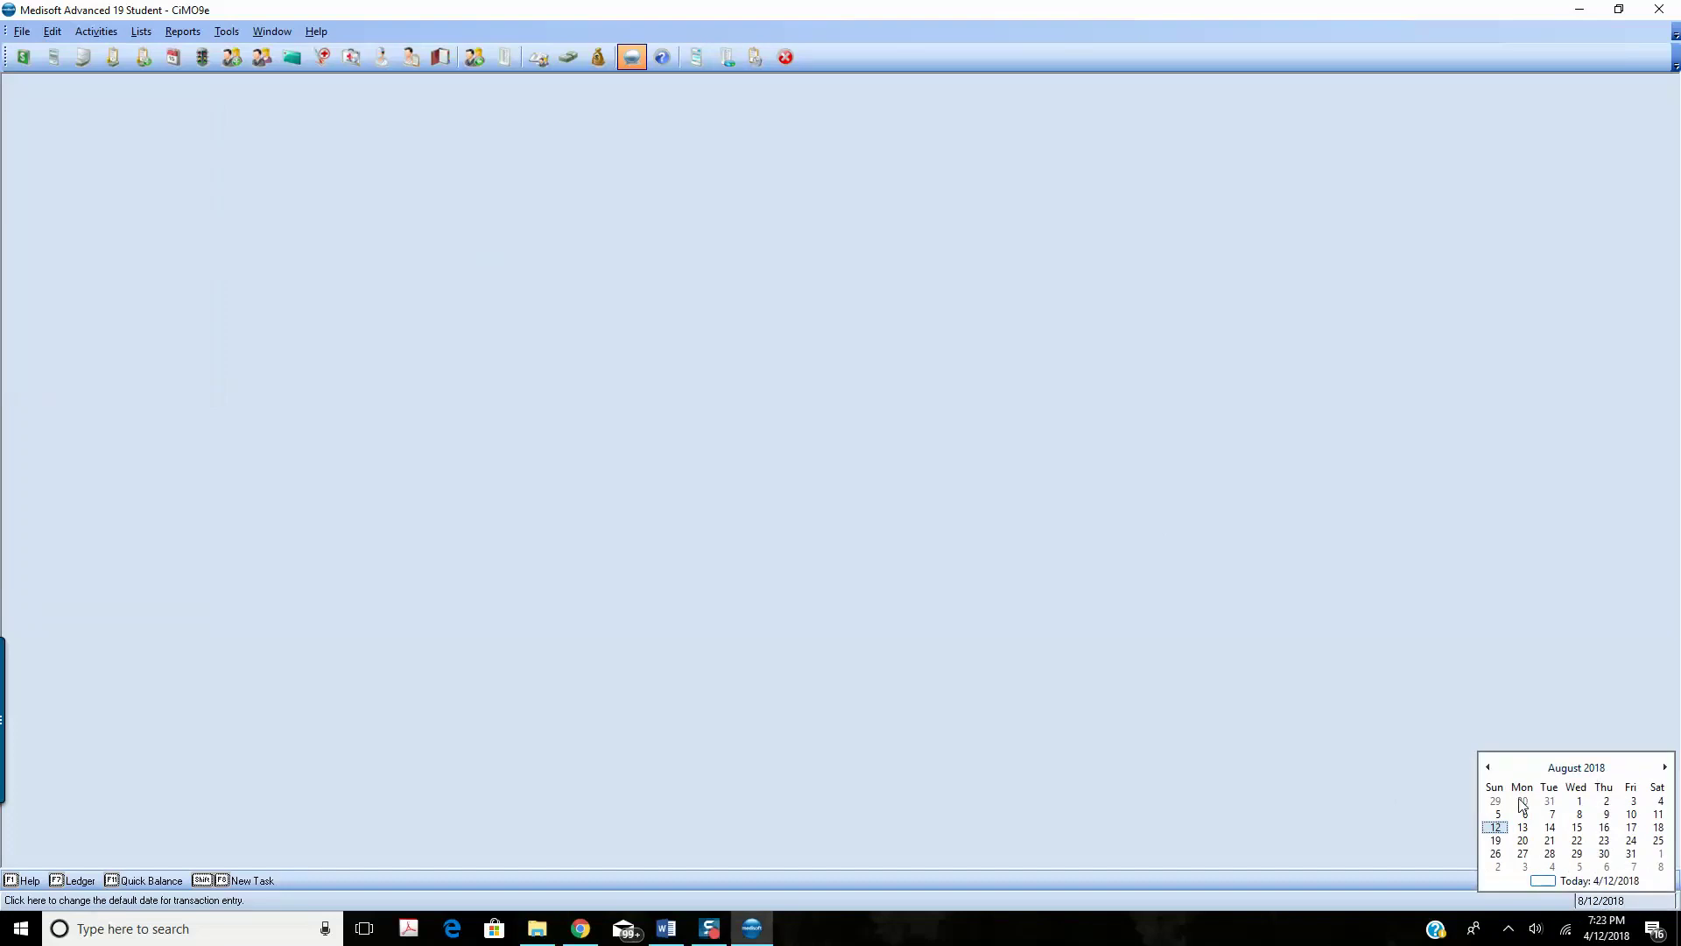
click(1577, 841)
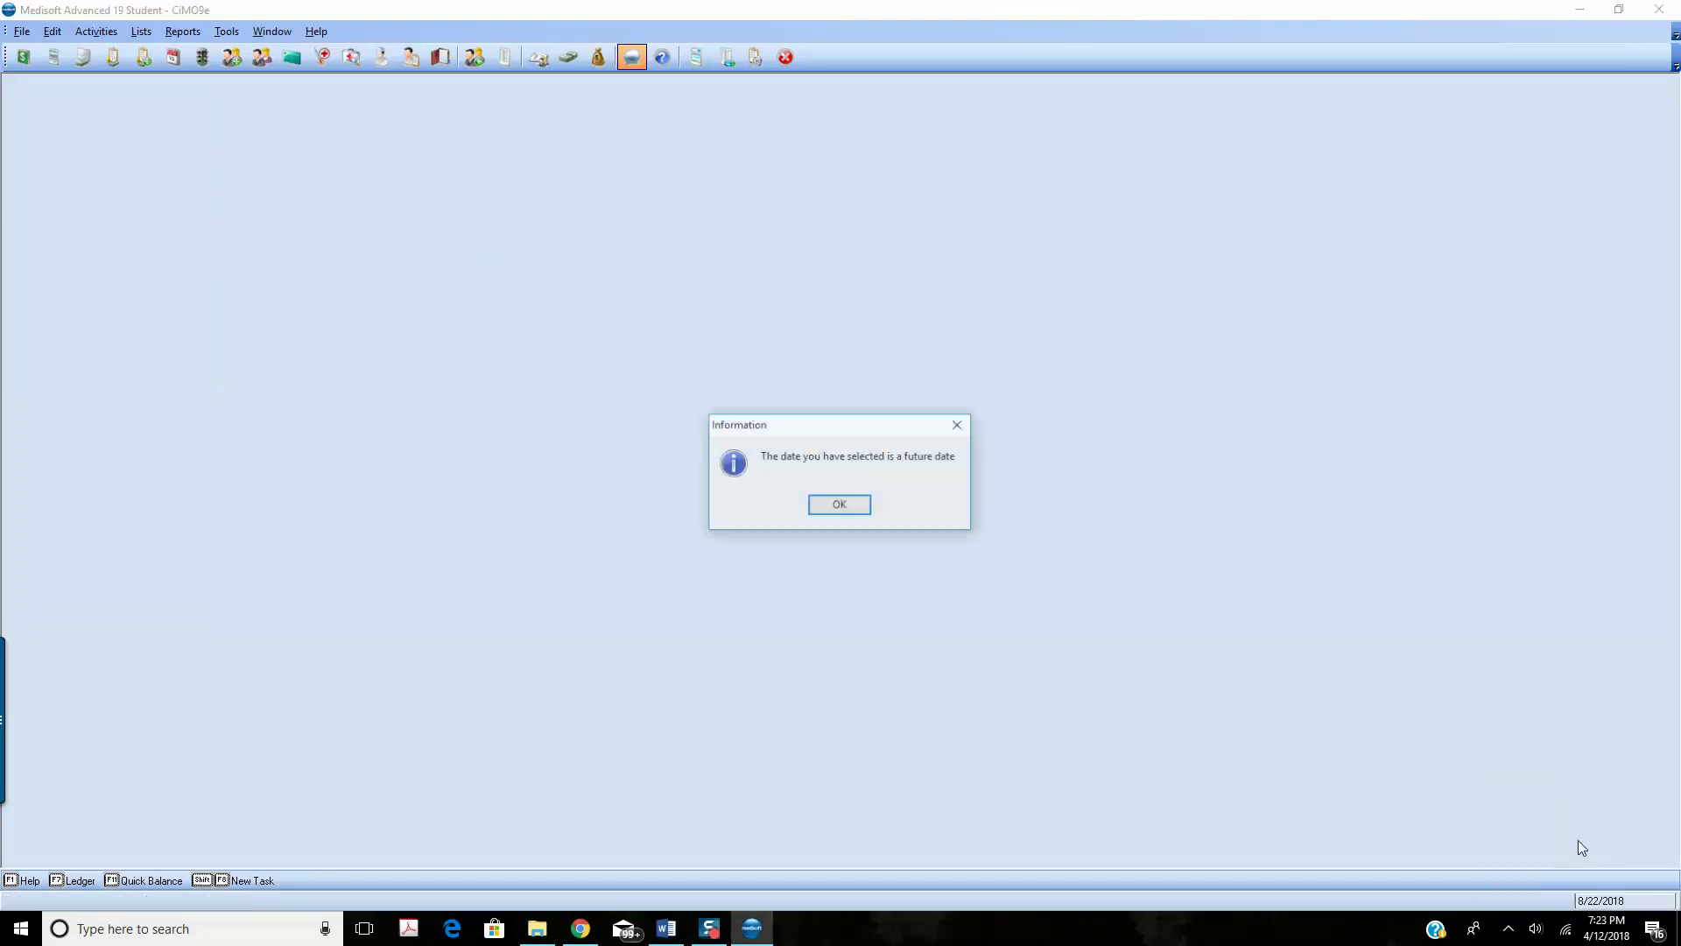
click(839, 505)
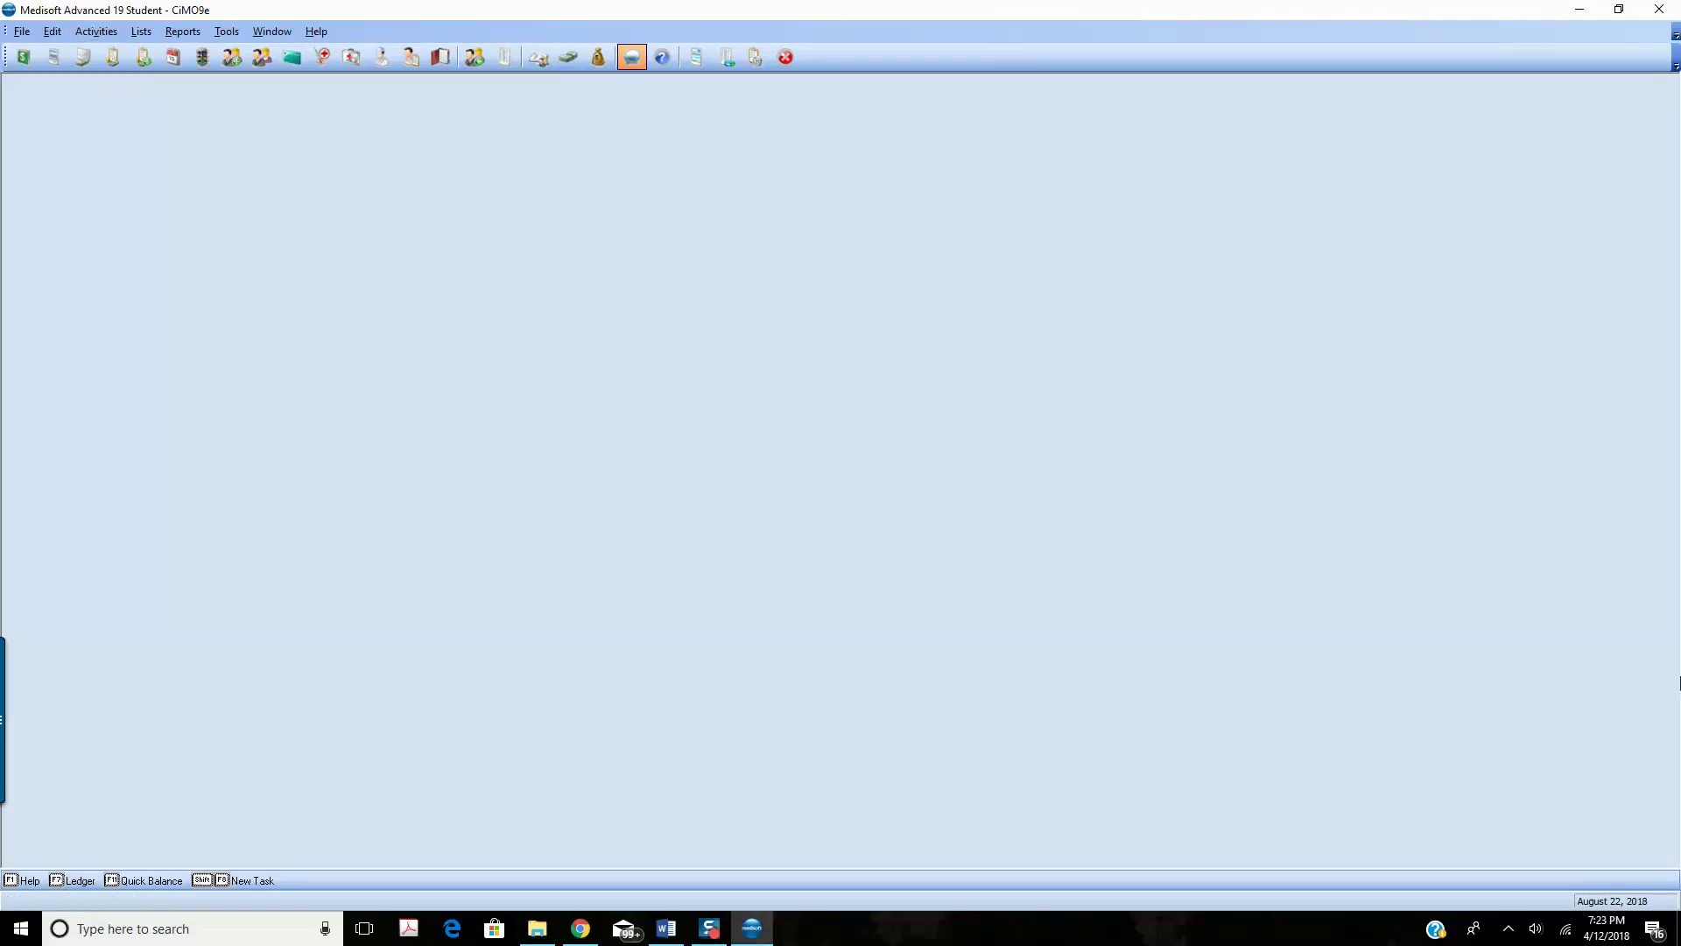
- Set the Medisoft program date back to today's date, April 12, 2018
click(1587, 900)
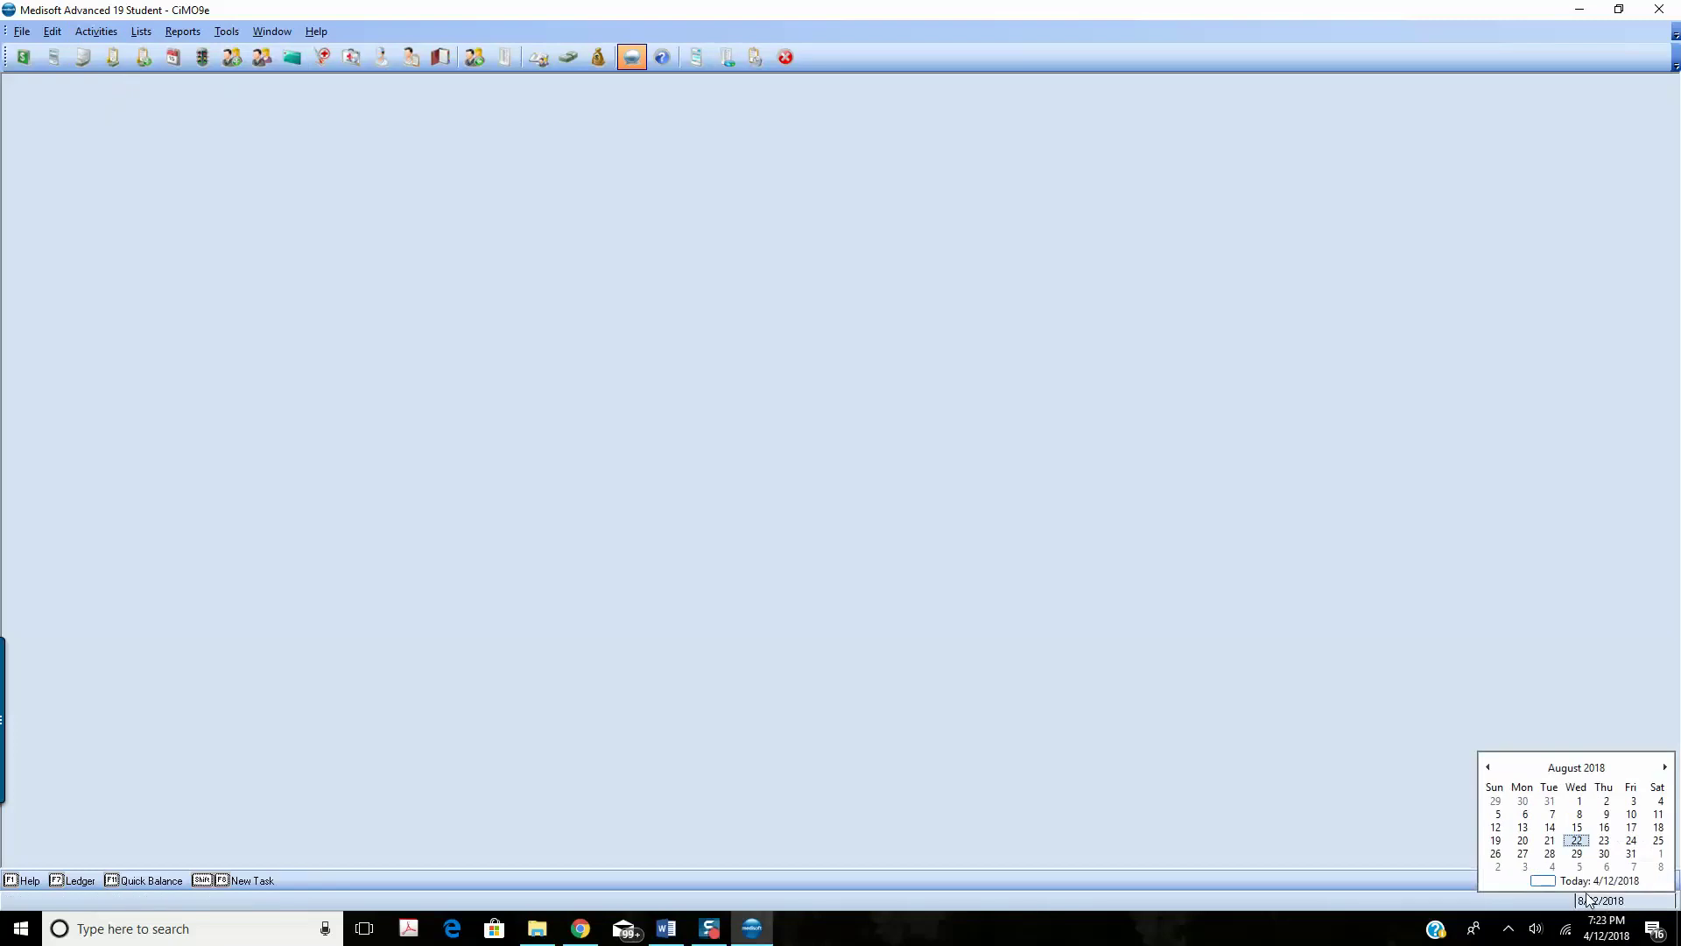
click(1593, 881)
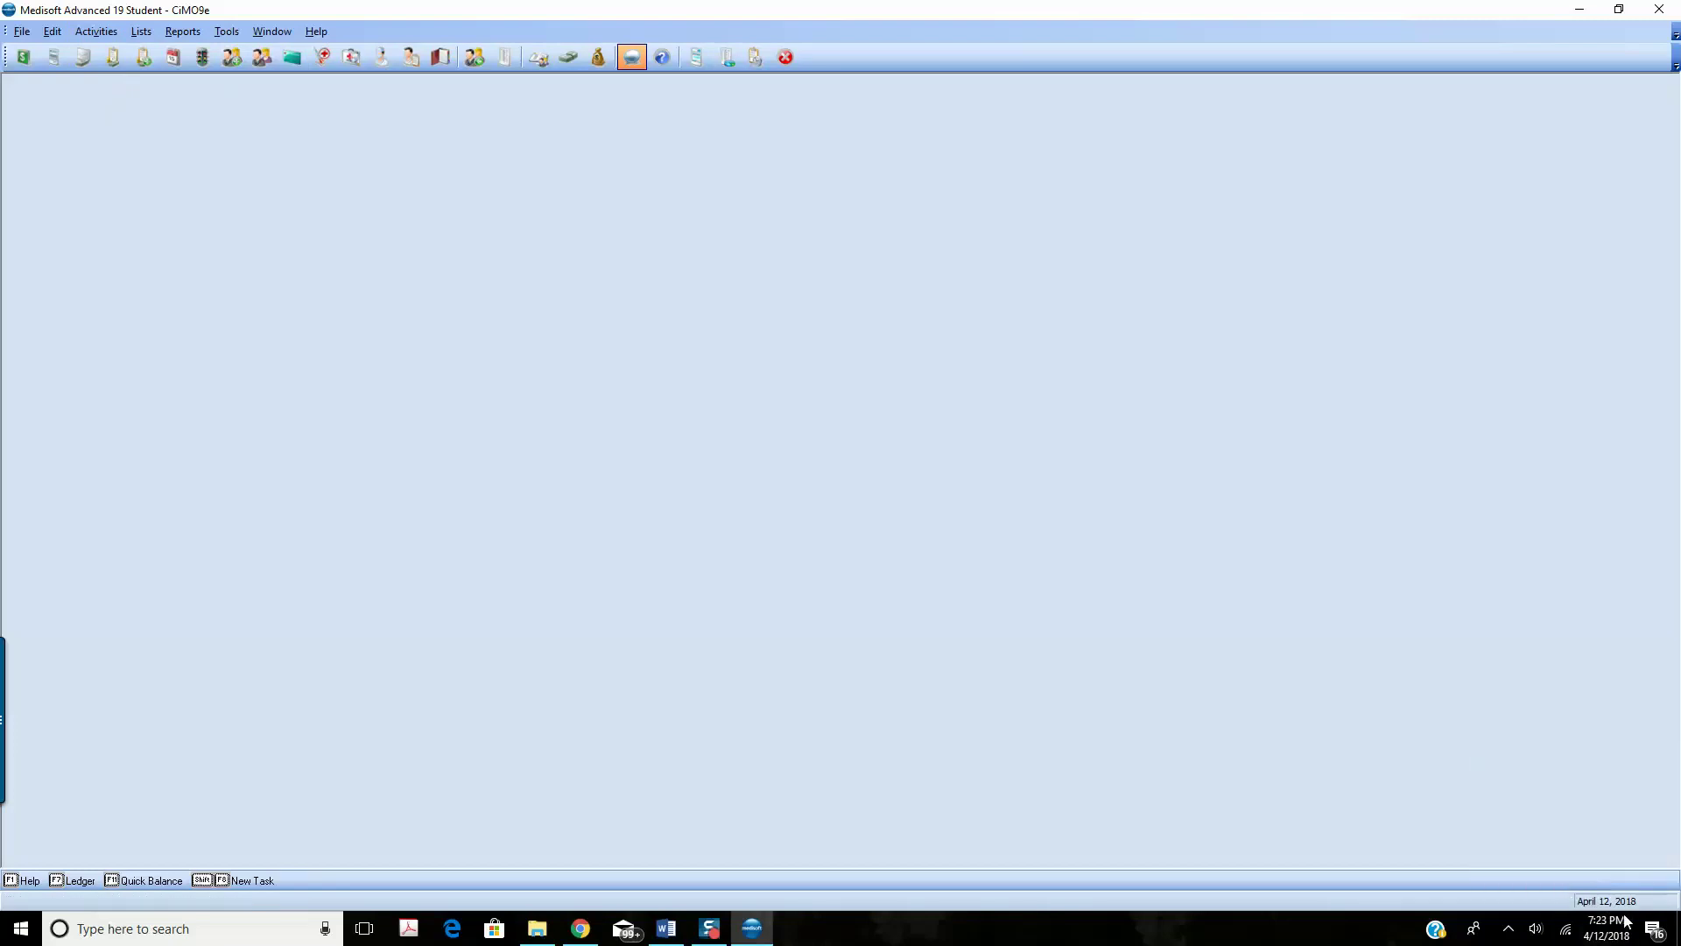
mouse_move(1627, 923)
- Open the Medisoft Help and look up the keyword "dia" in its index
click(311, 33)
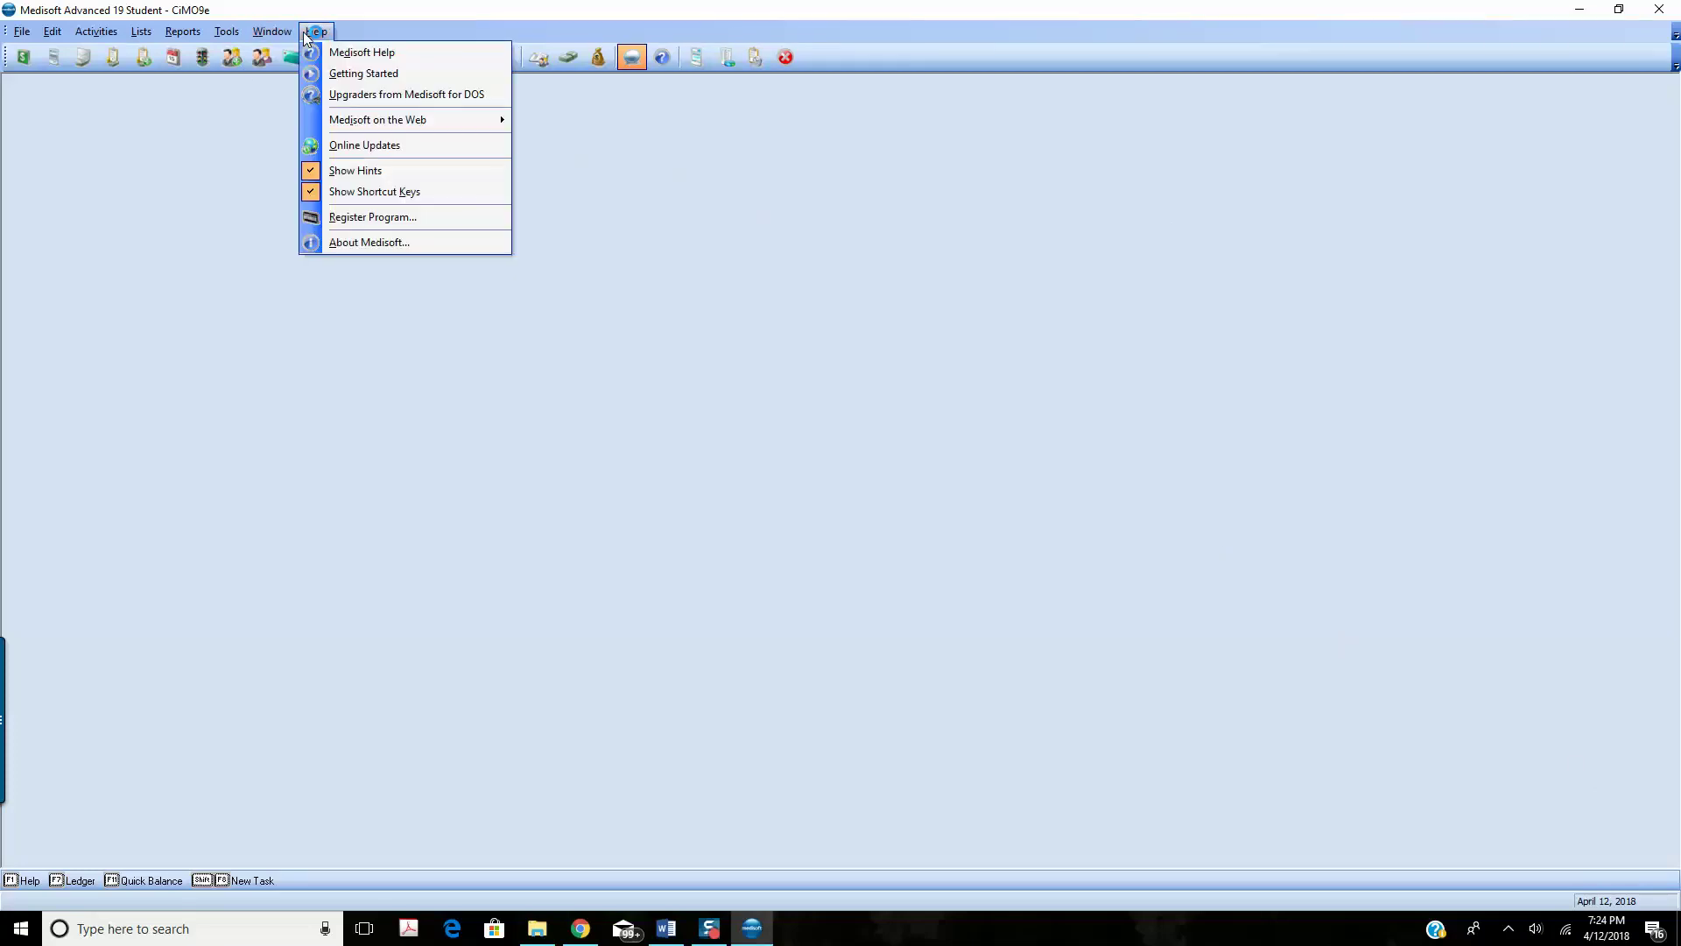
click(362, 55)
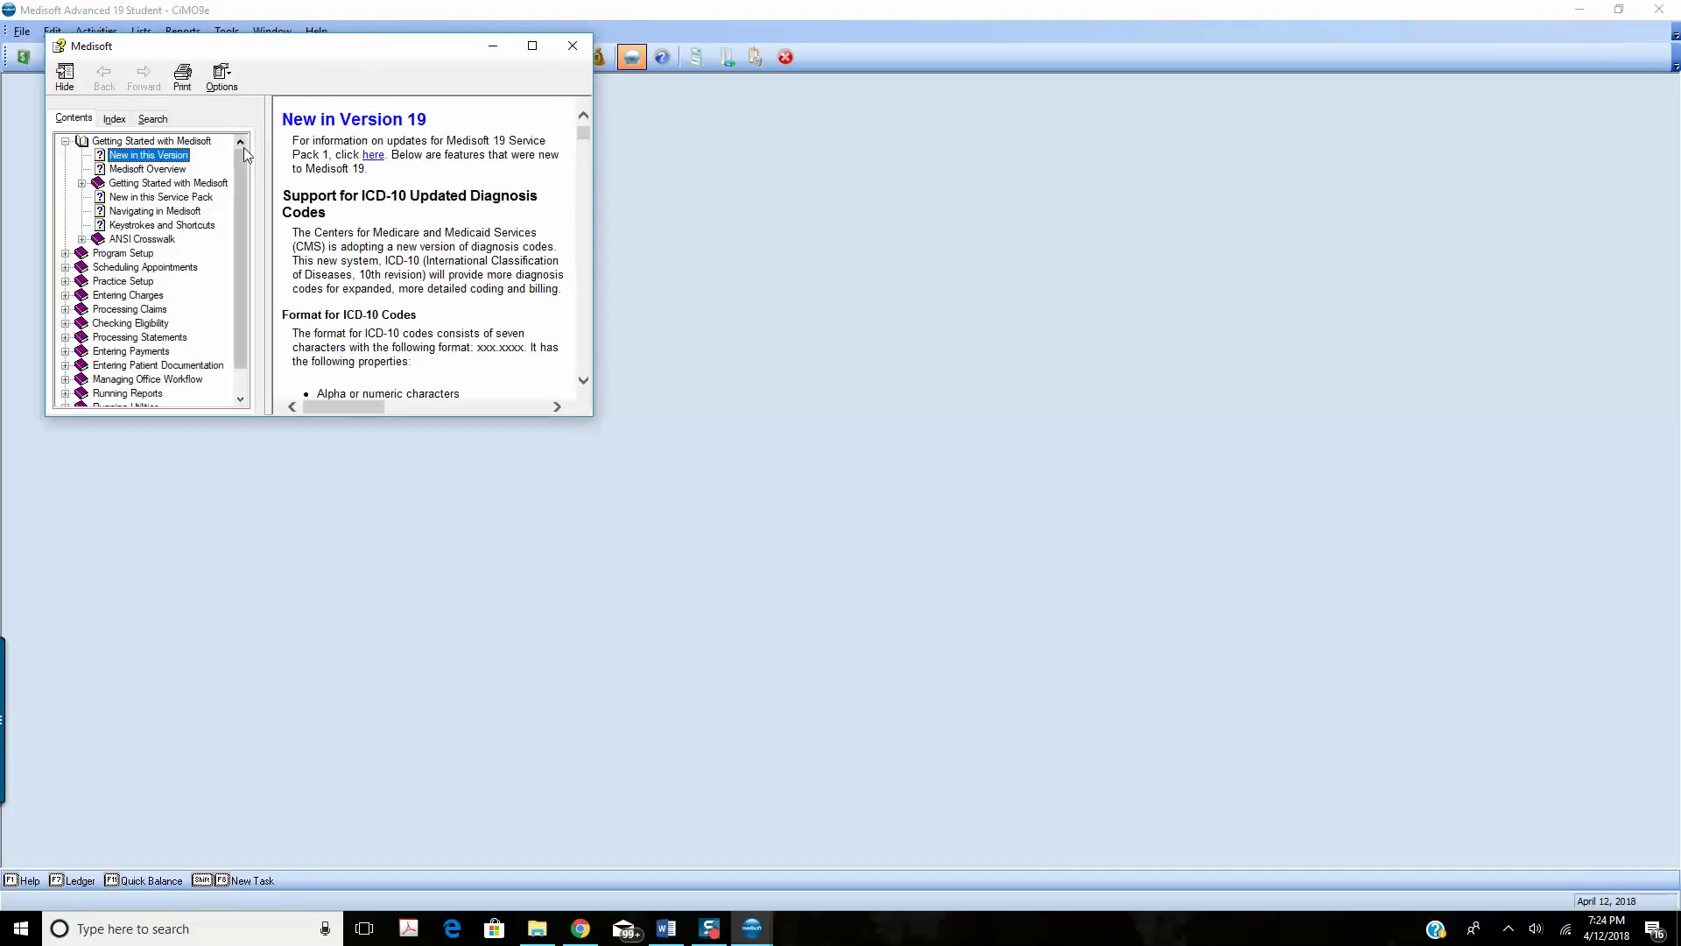
click(109, 119)
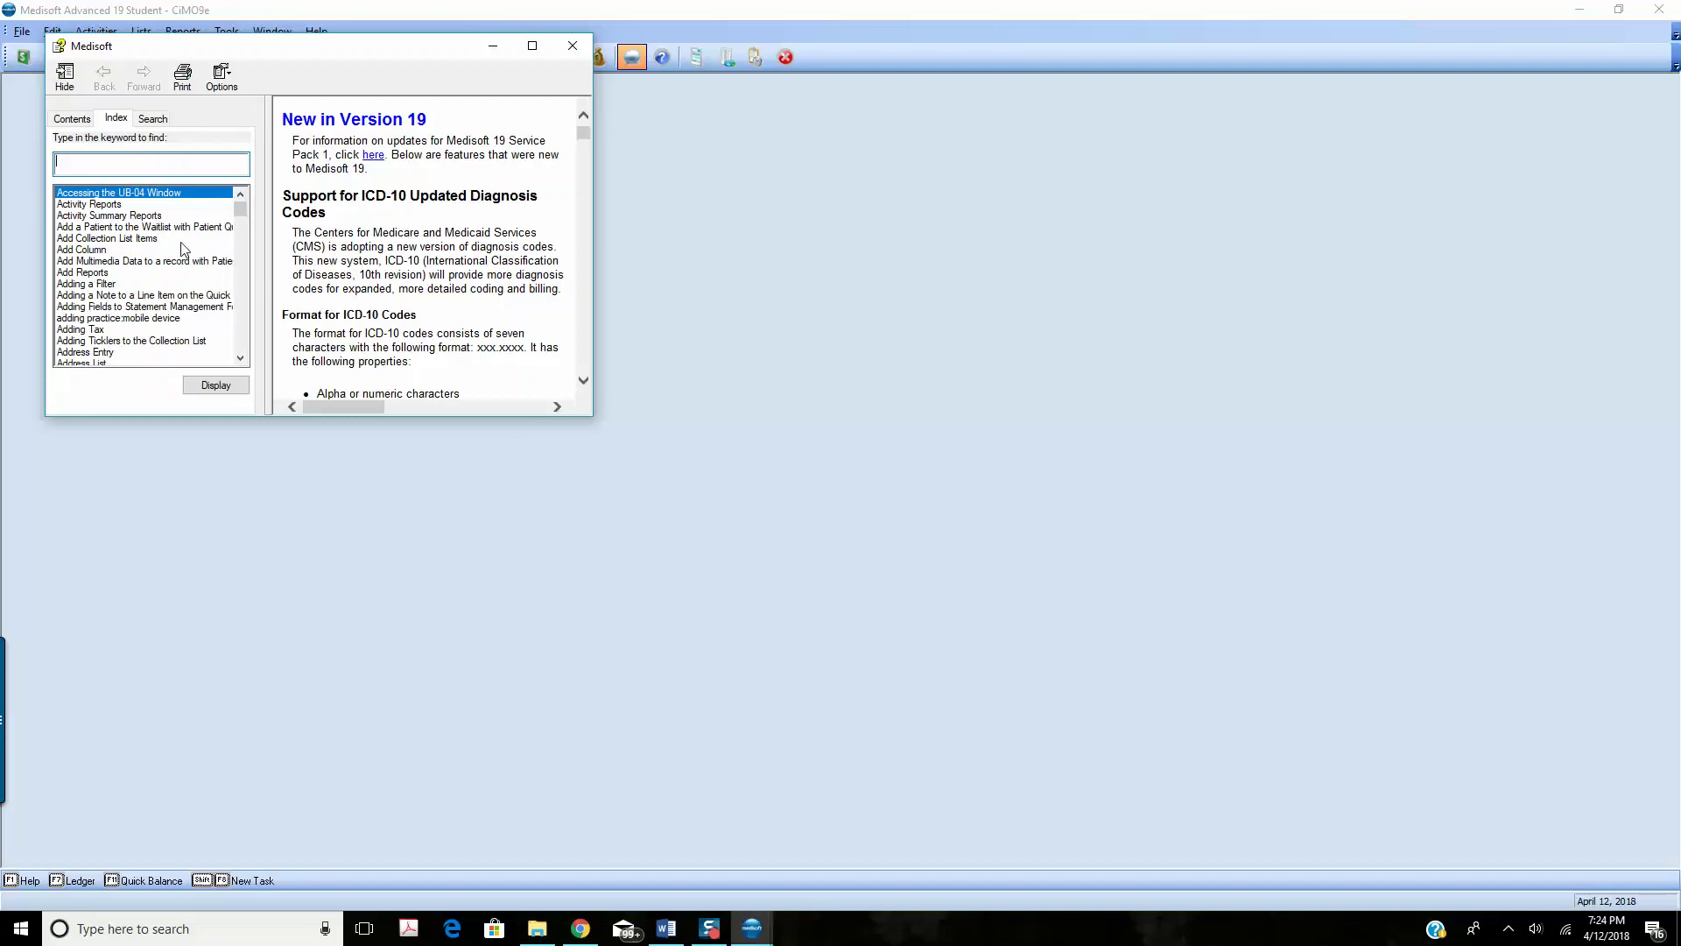
text(dia)
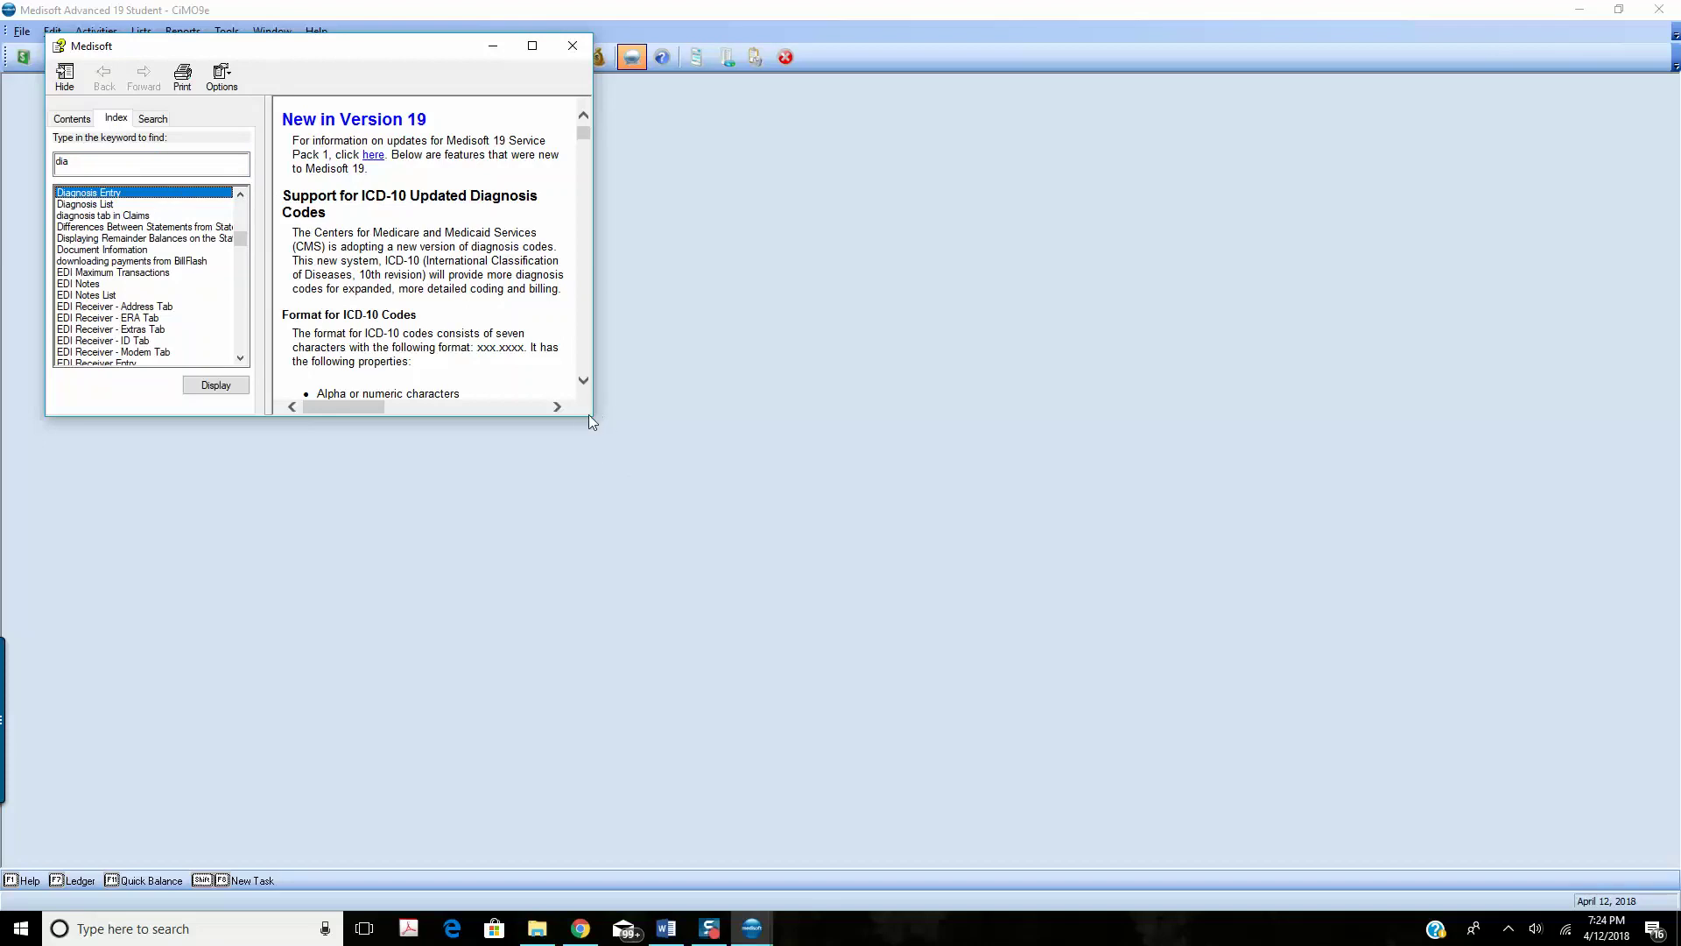
- Widen the help window, examine the index topics before and after the diagnosis entries, and close the help
drag(591, 410, 1122, 479)
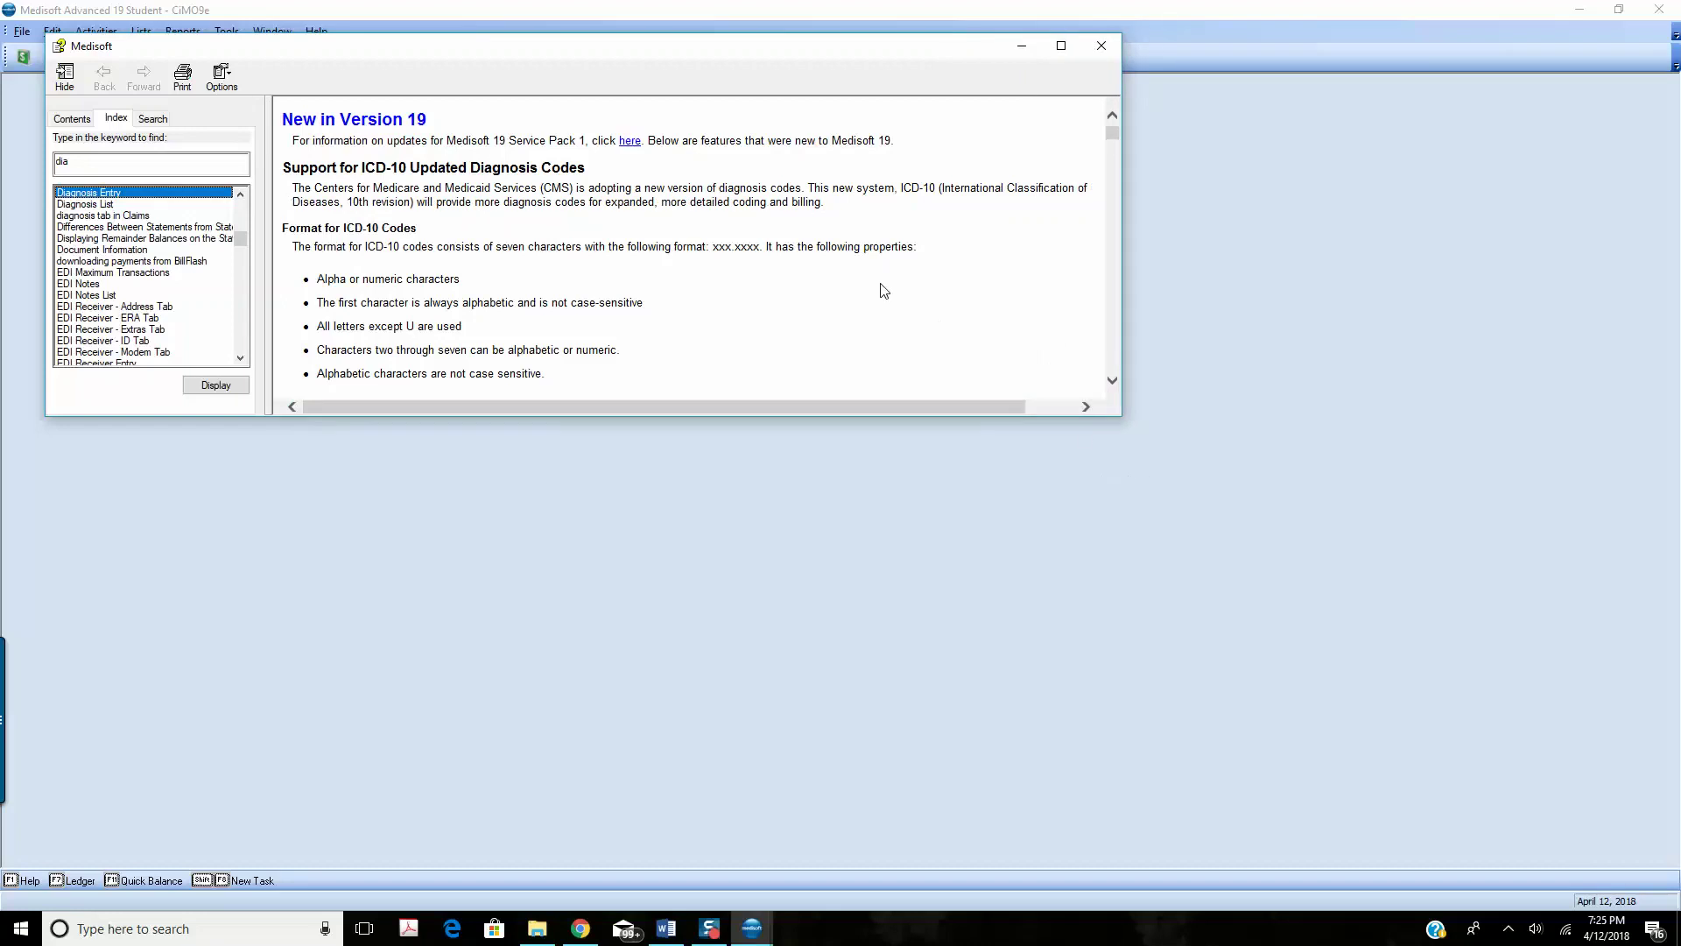
scroll(885, 289, down, 1)
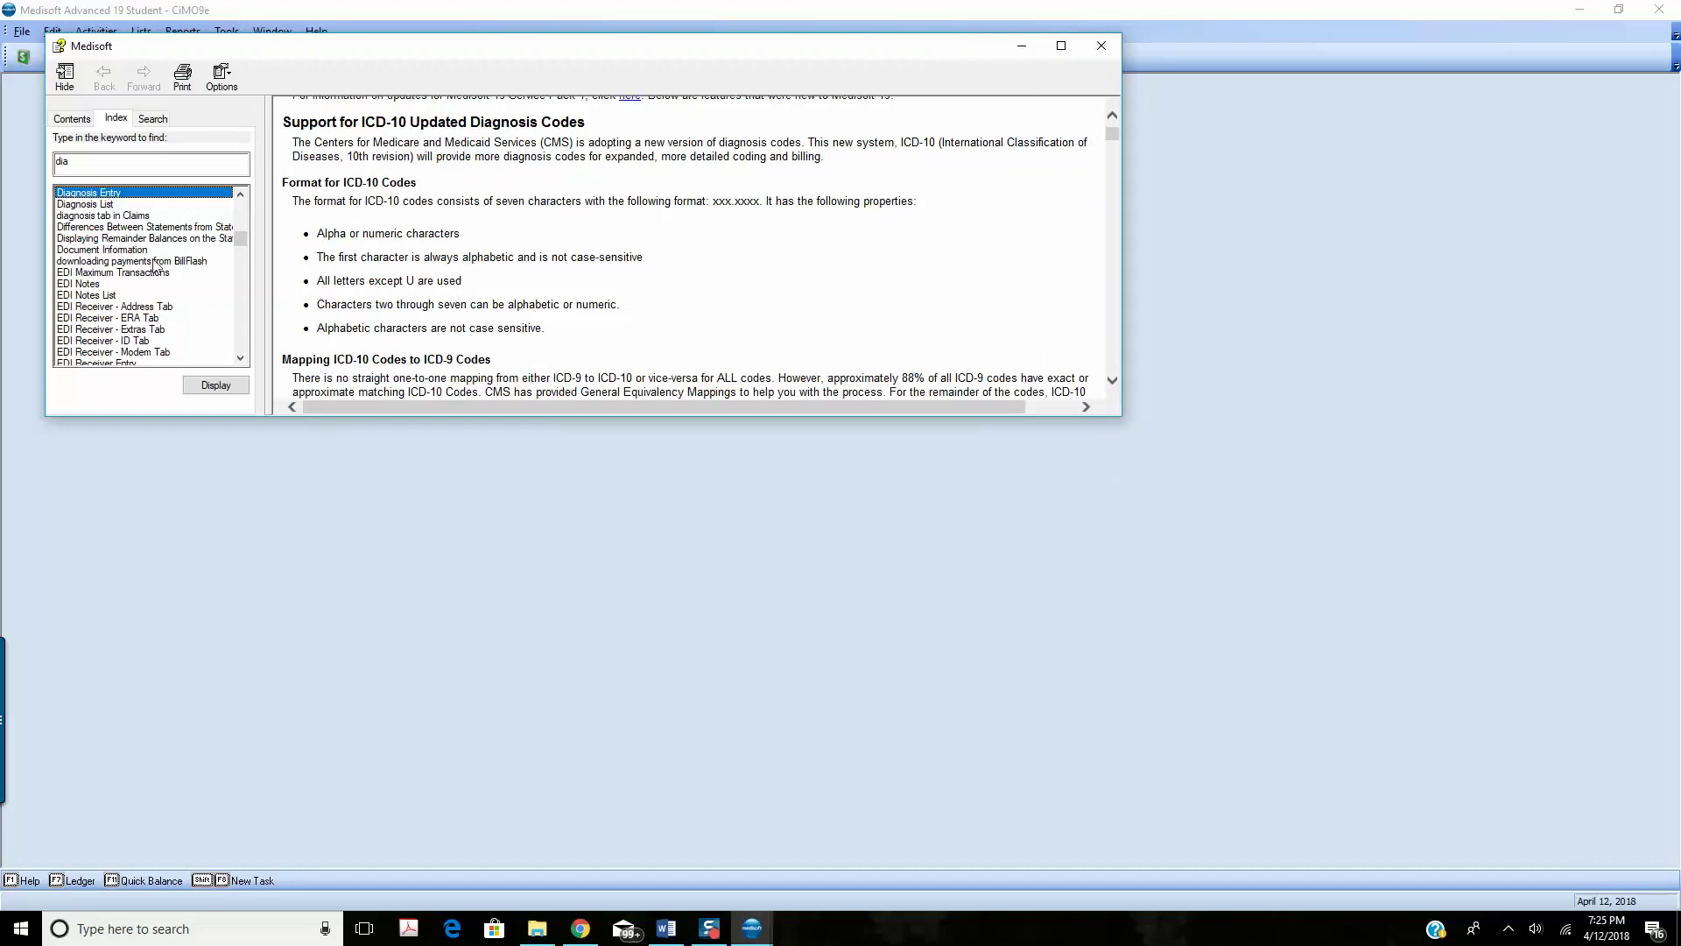
scroll(161, 271, down, 4)
scroll(161, 271, down, 10)
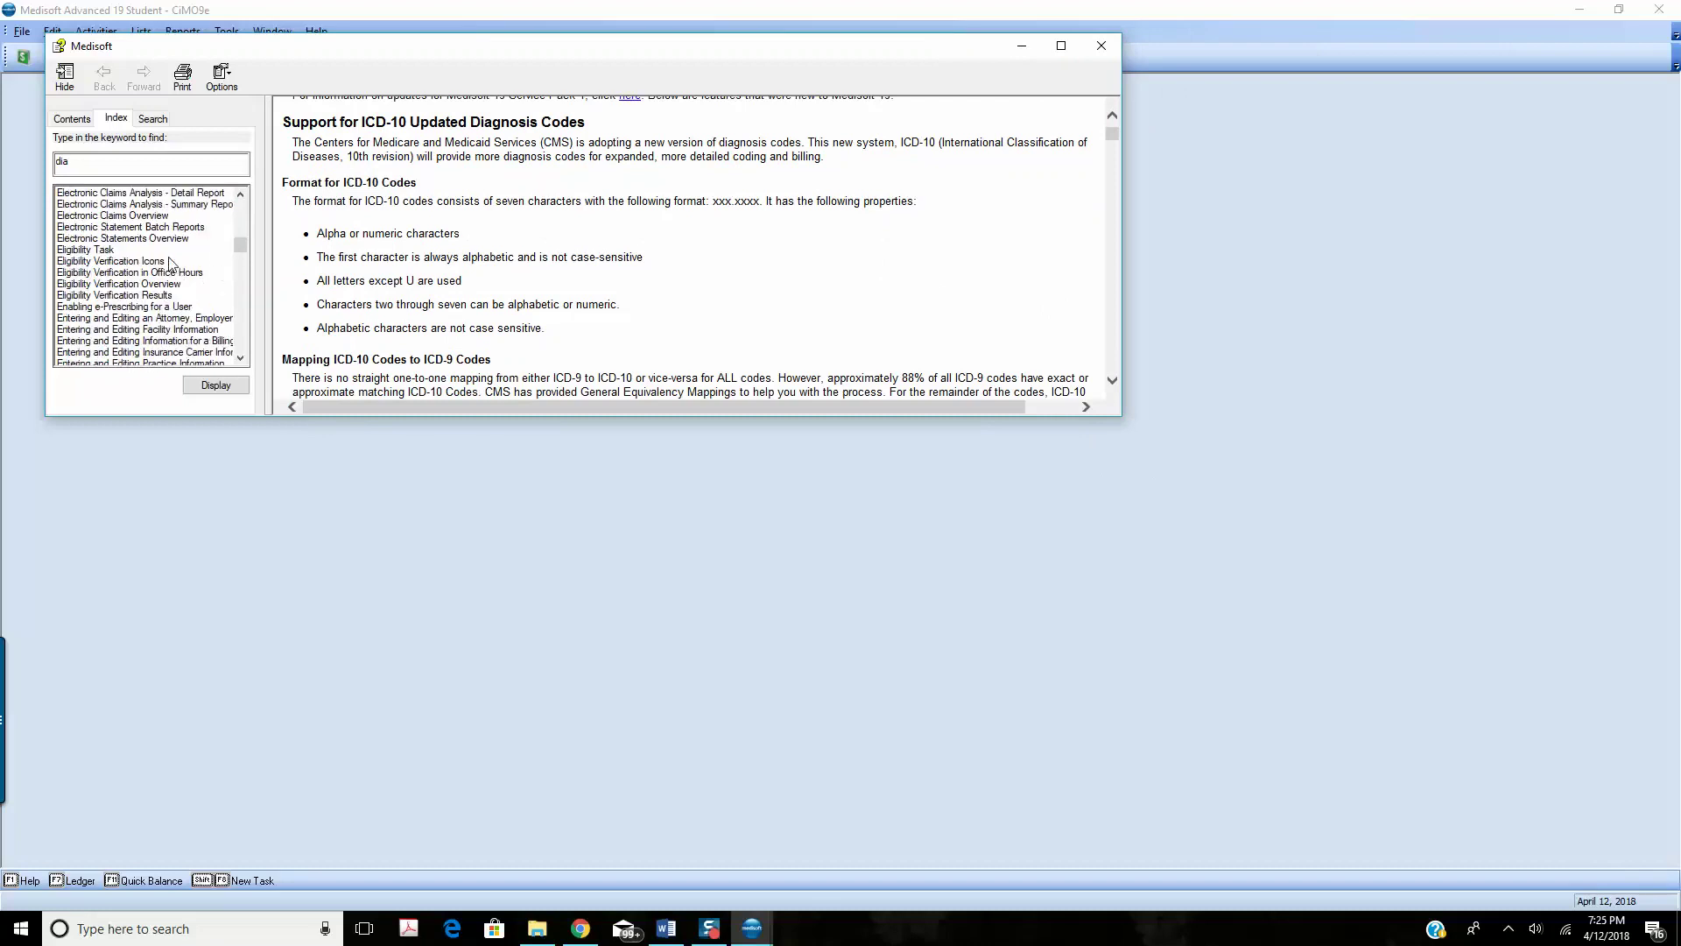
scroll(189, 260, up, 6)
scroll(202, 245, up, 20)
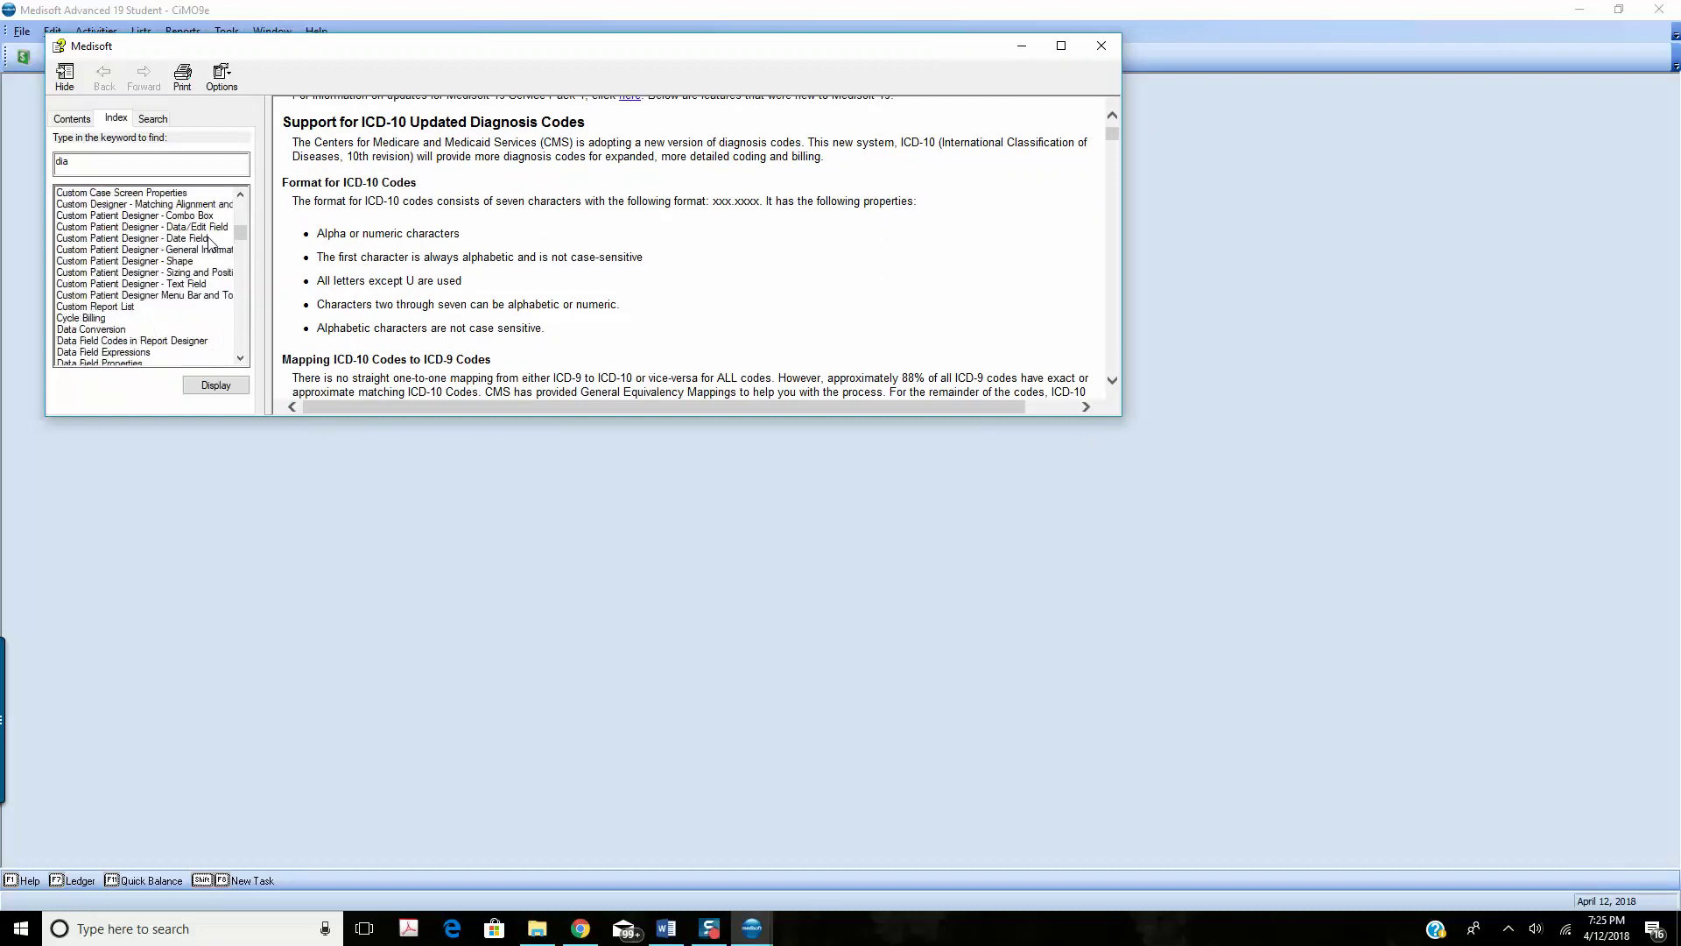
scroll(210, 228, up, 6)
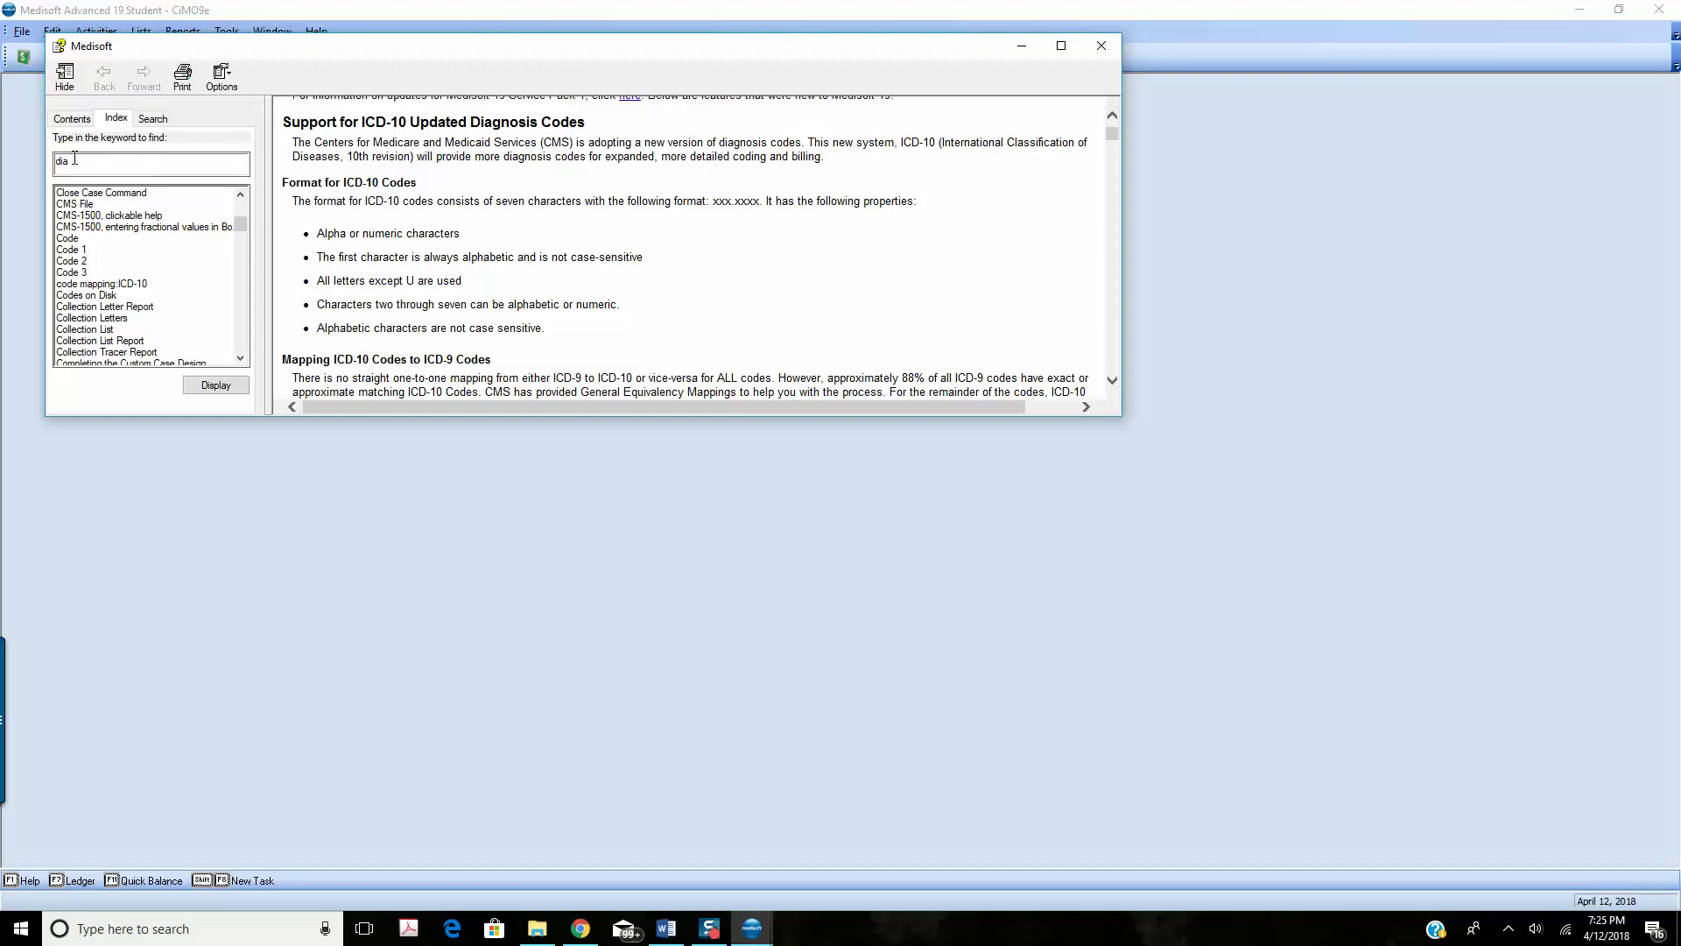
click(1101, 46)
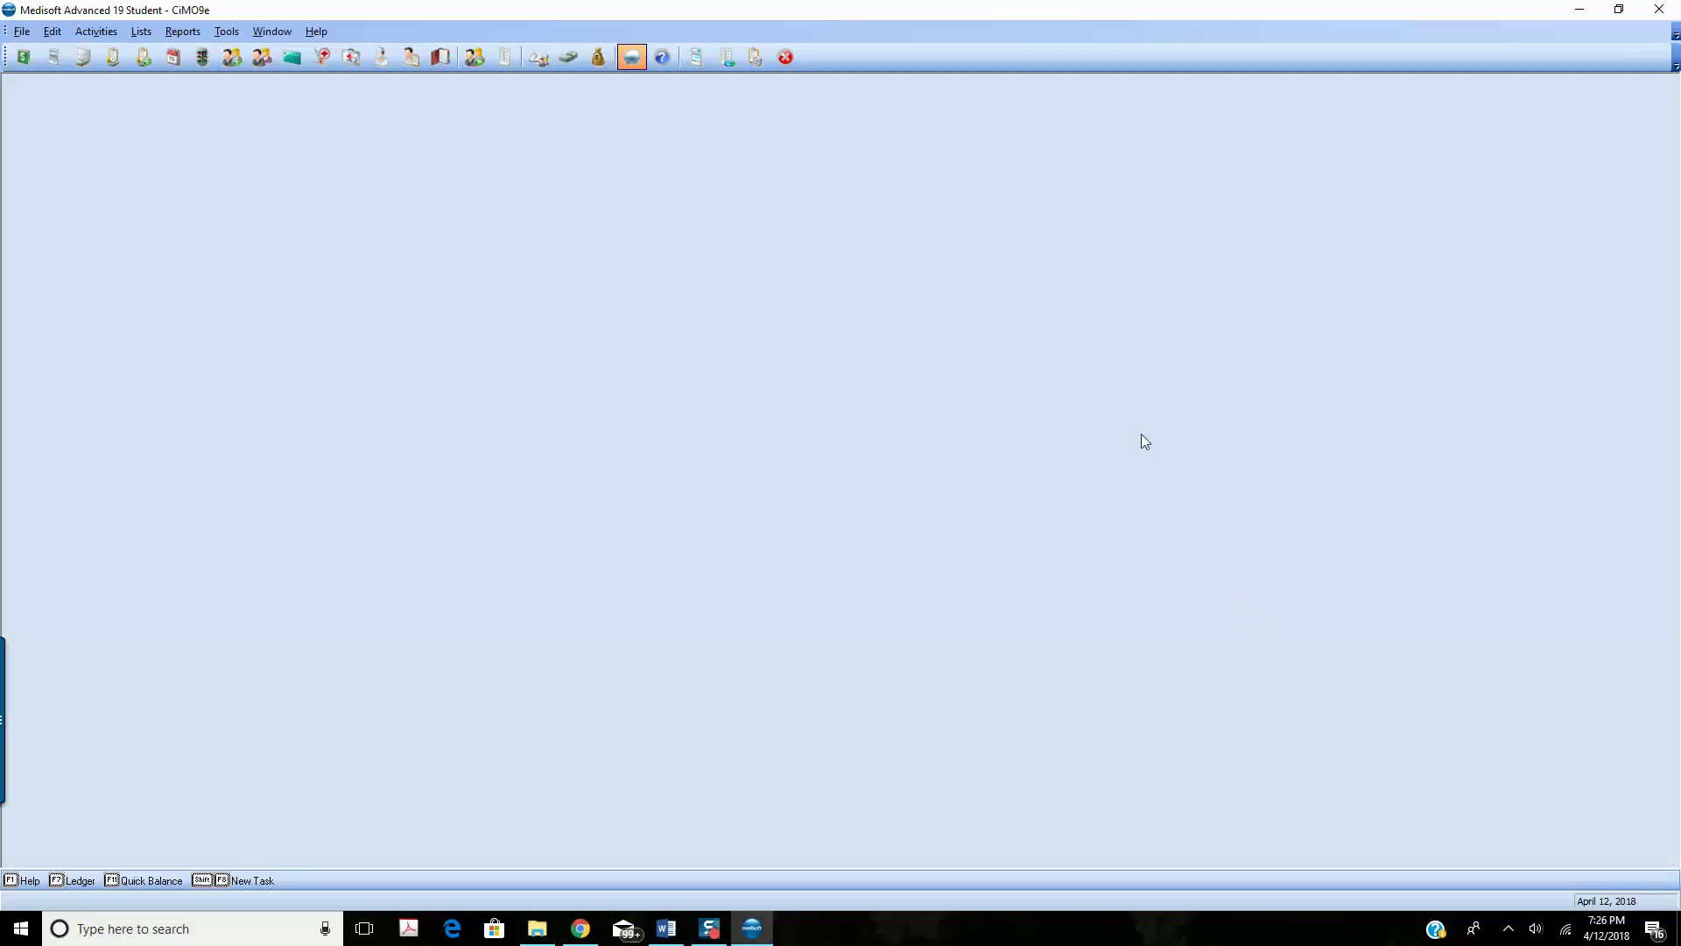
- Exit Medisoft, backing up the practice data to mw04_12_18.mbk in the Documents folder with no disk splitting
click(21, 31)
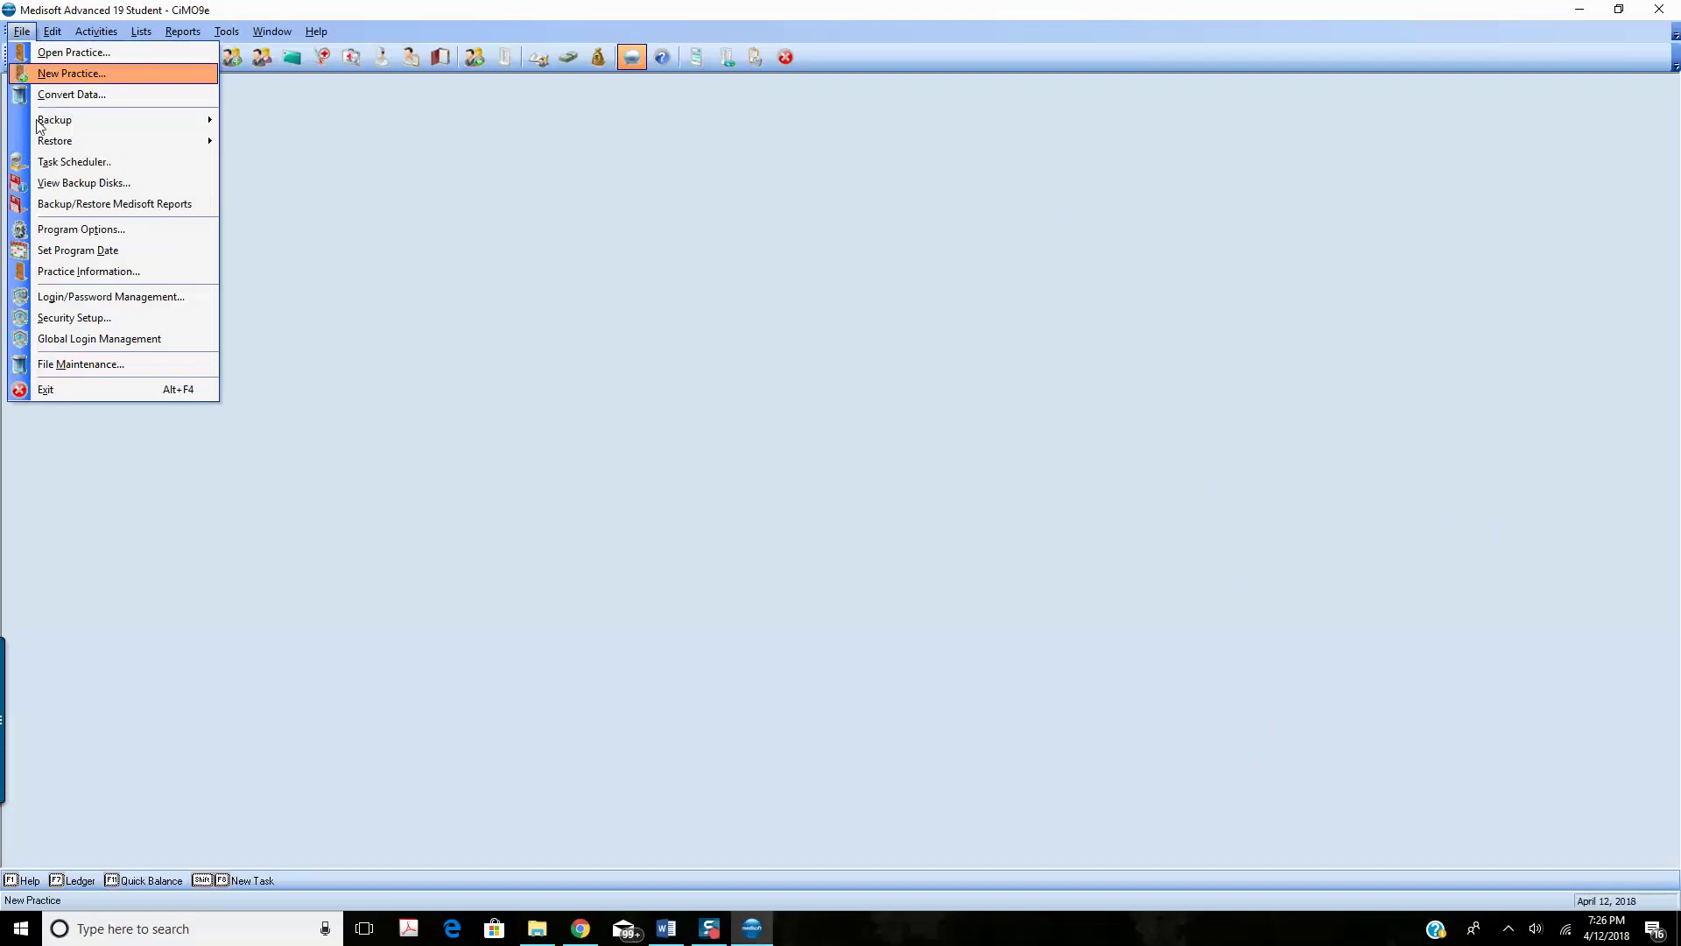
click(123, 390)
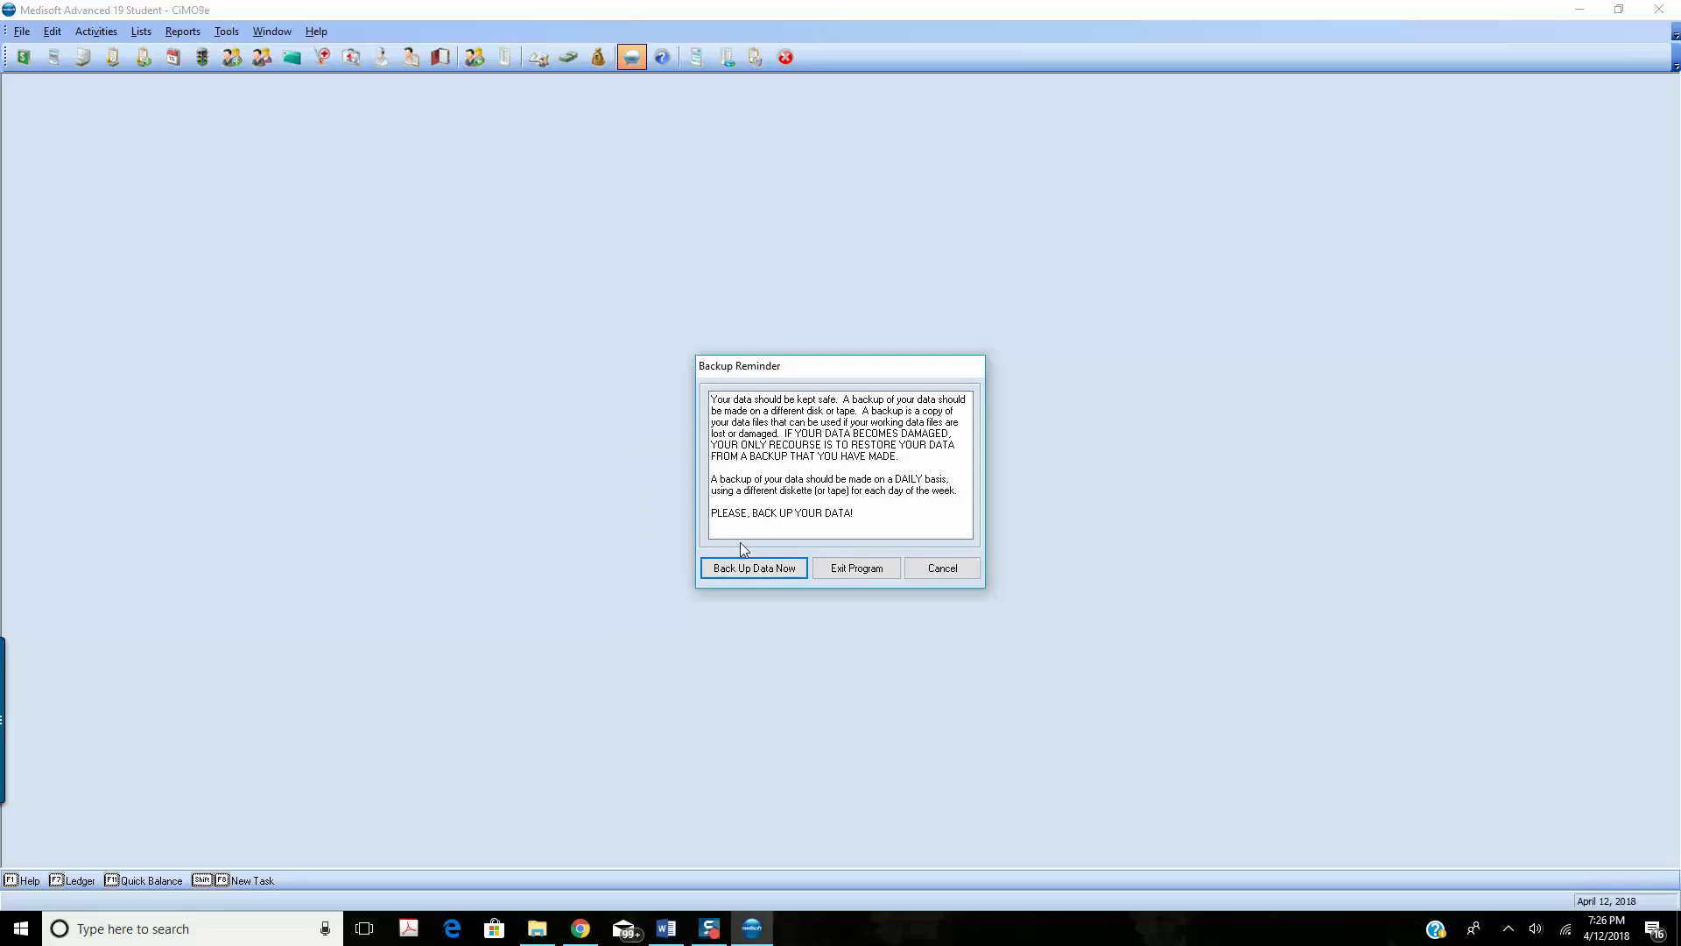
click(763, 568)
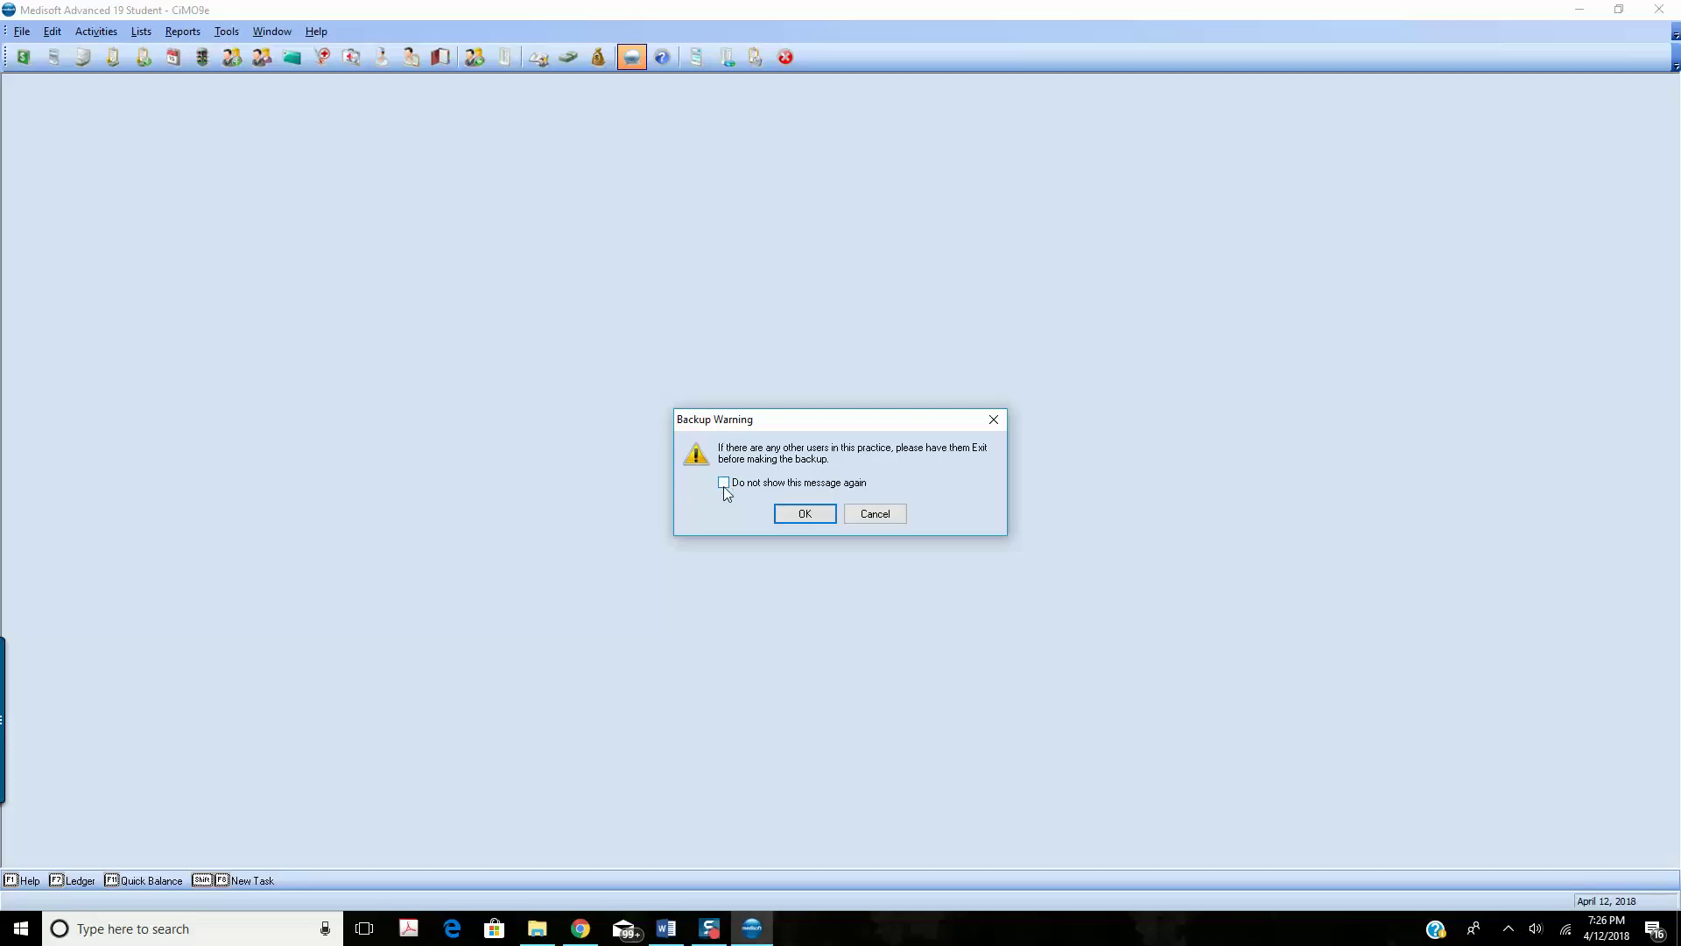
click(808, 516)
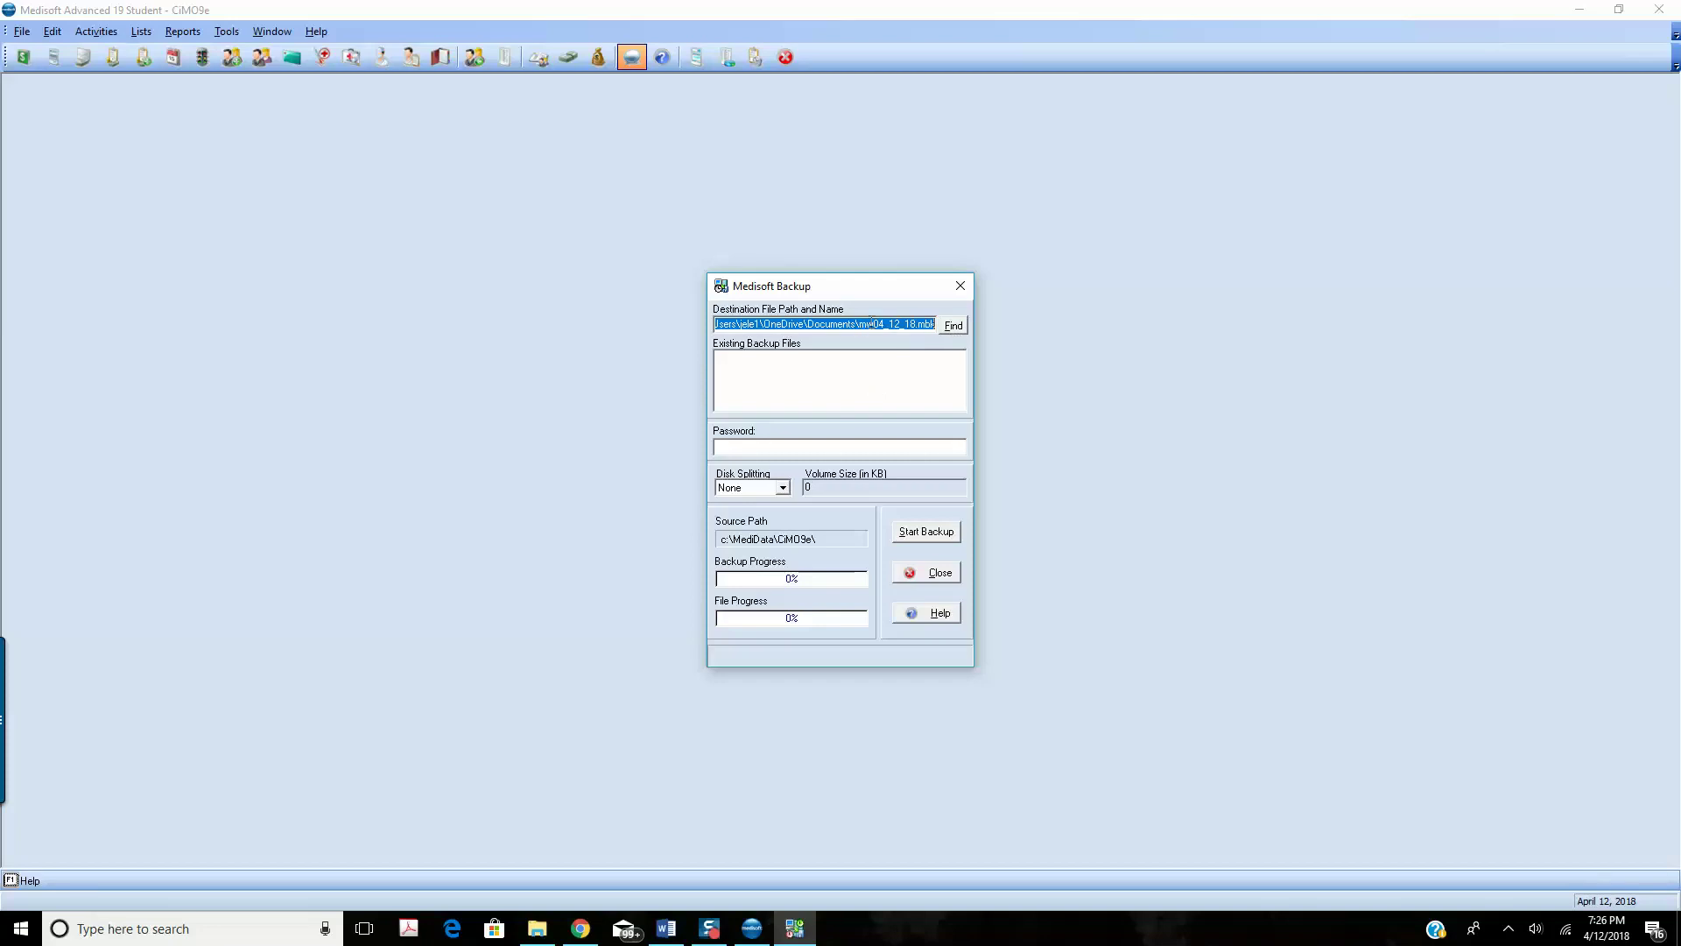
click(908, 533)
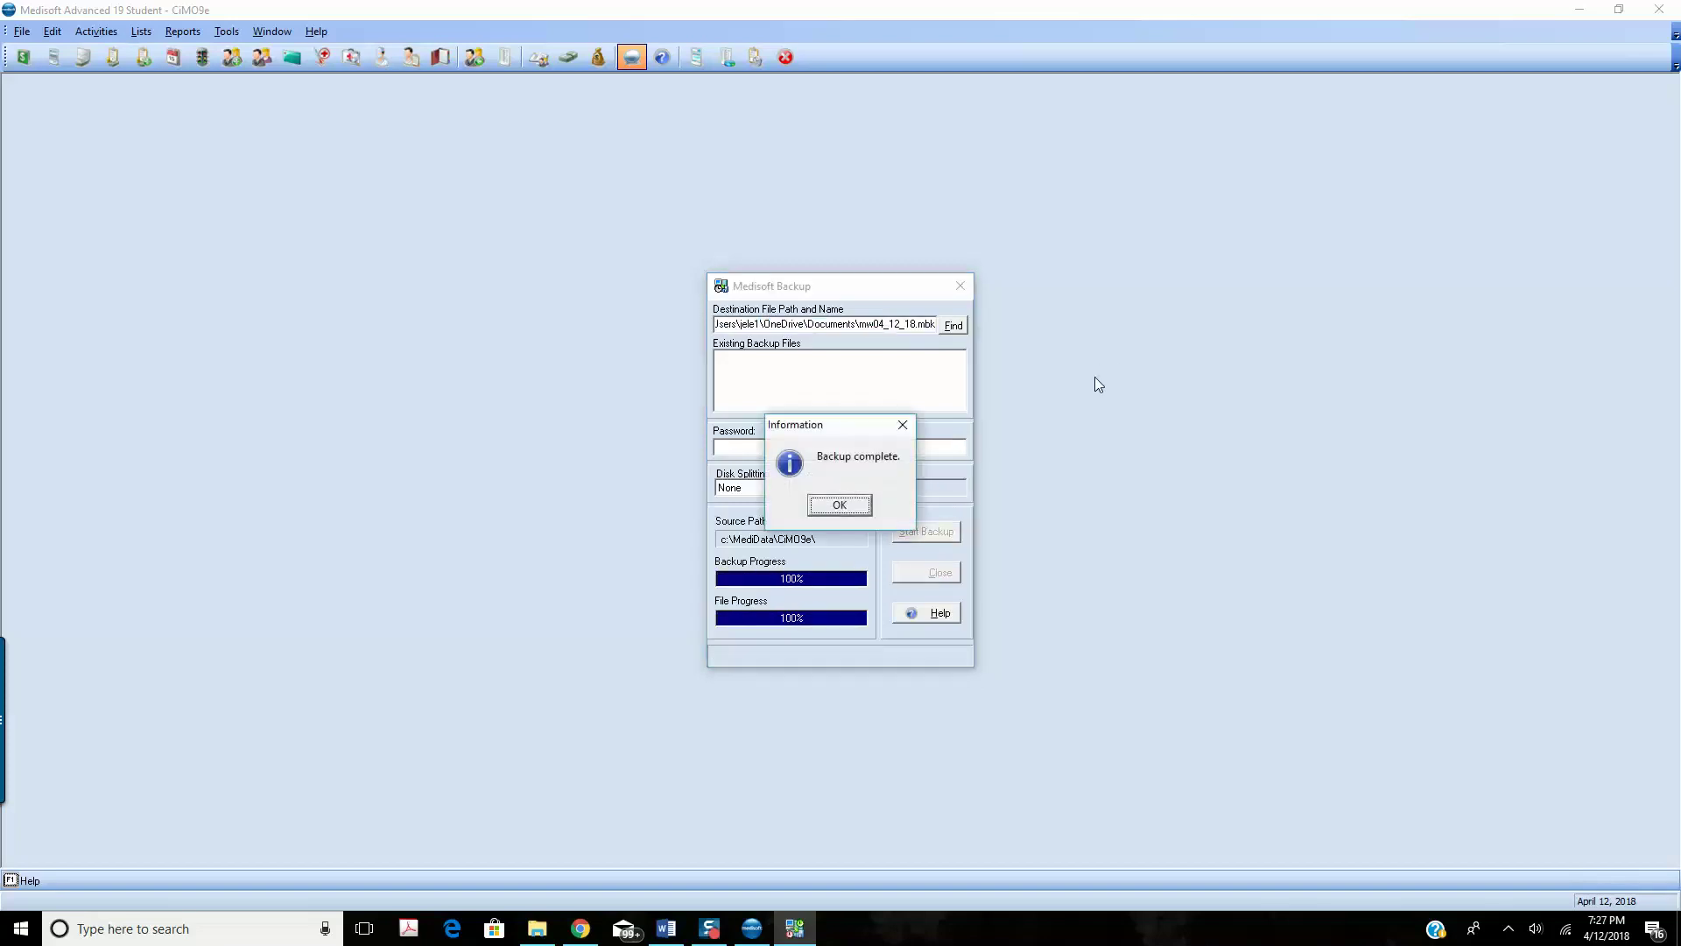
click(861, 507)
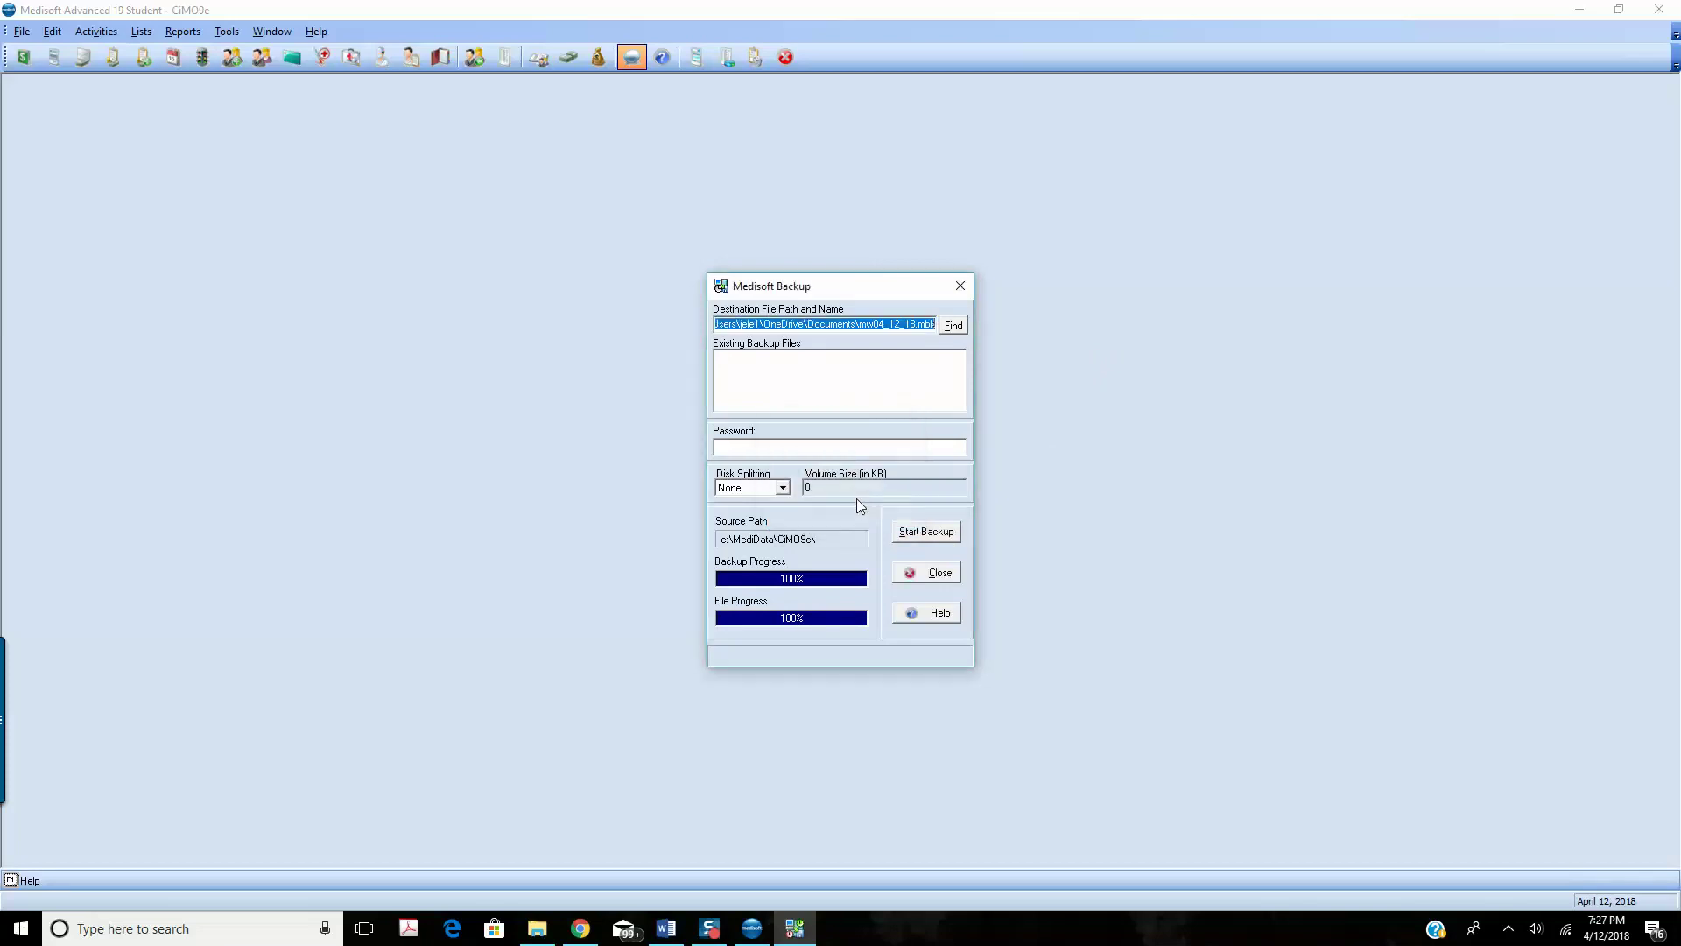
click(930, 574)
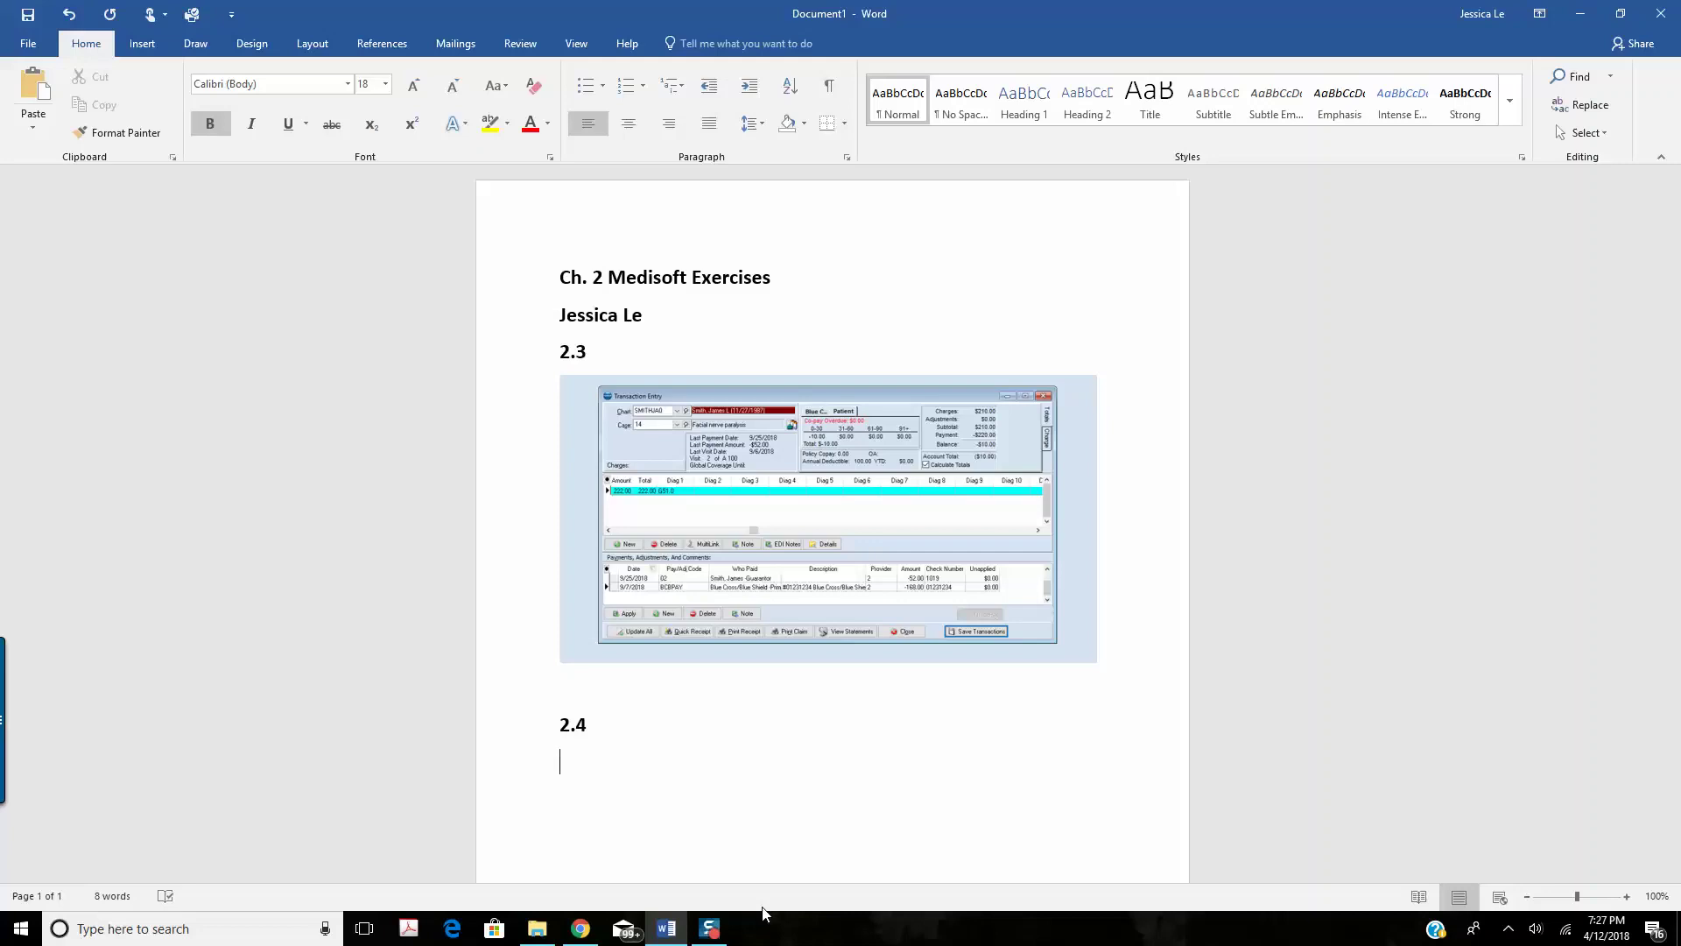
- Open the print view of the exercises document in Word
key(ctrl+p)
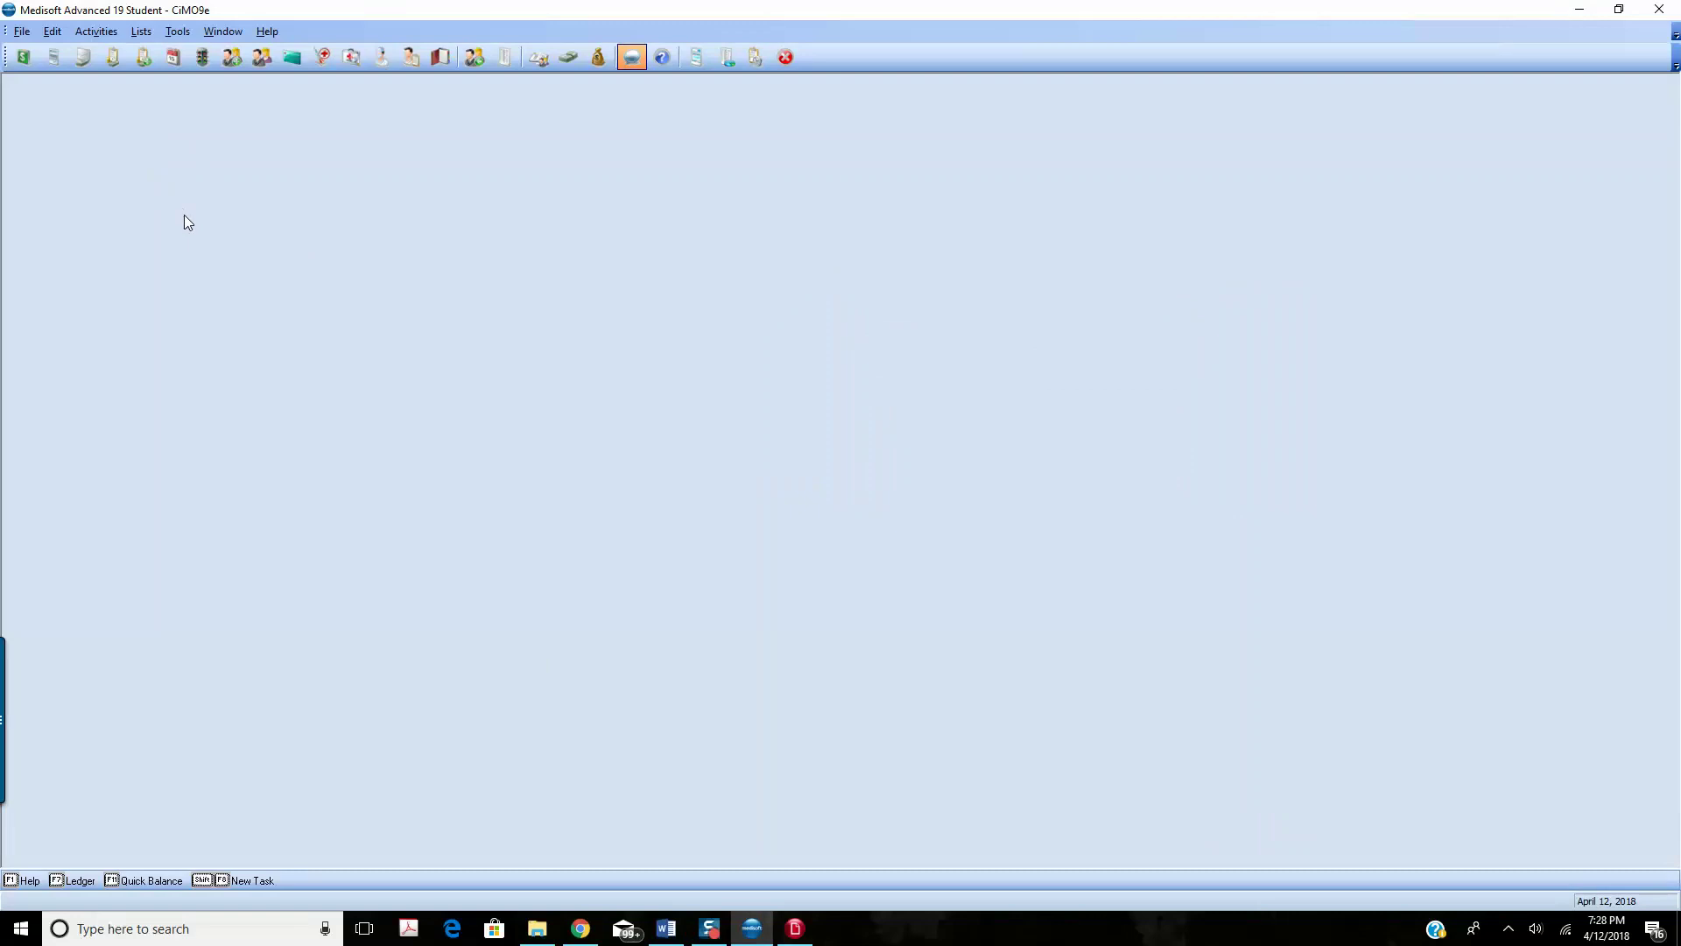
- In Medisoft, restore the practice data from the backup file mw04_12_18.mbk, accepting the overwrite of the open practice's files
click(20, 31)
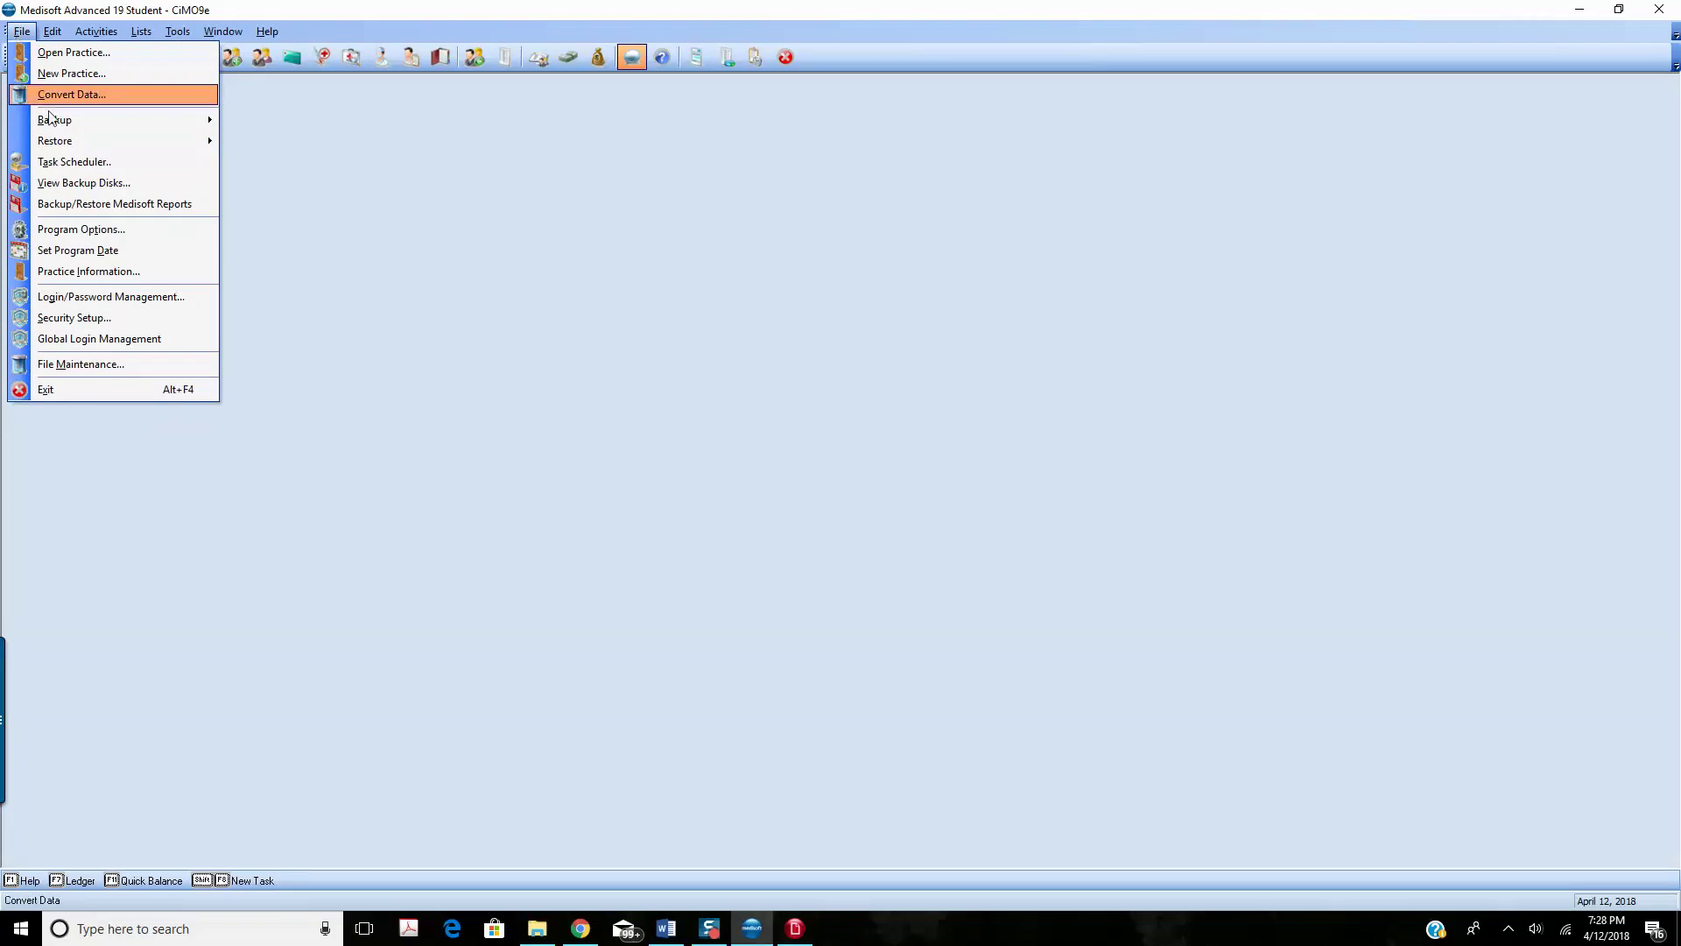
mouse_move(71, 143)
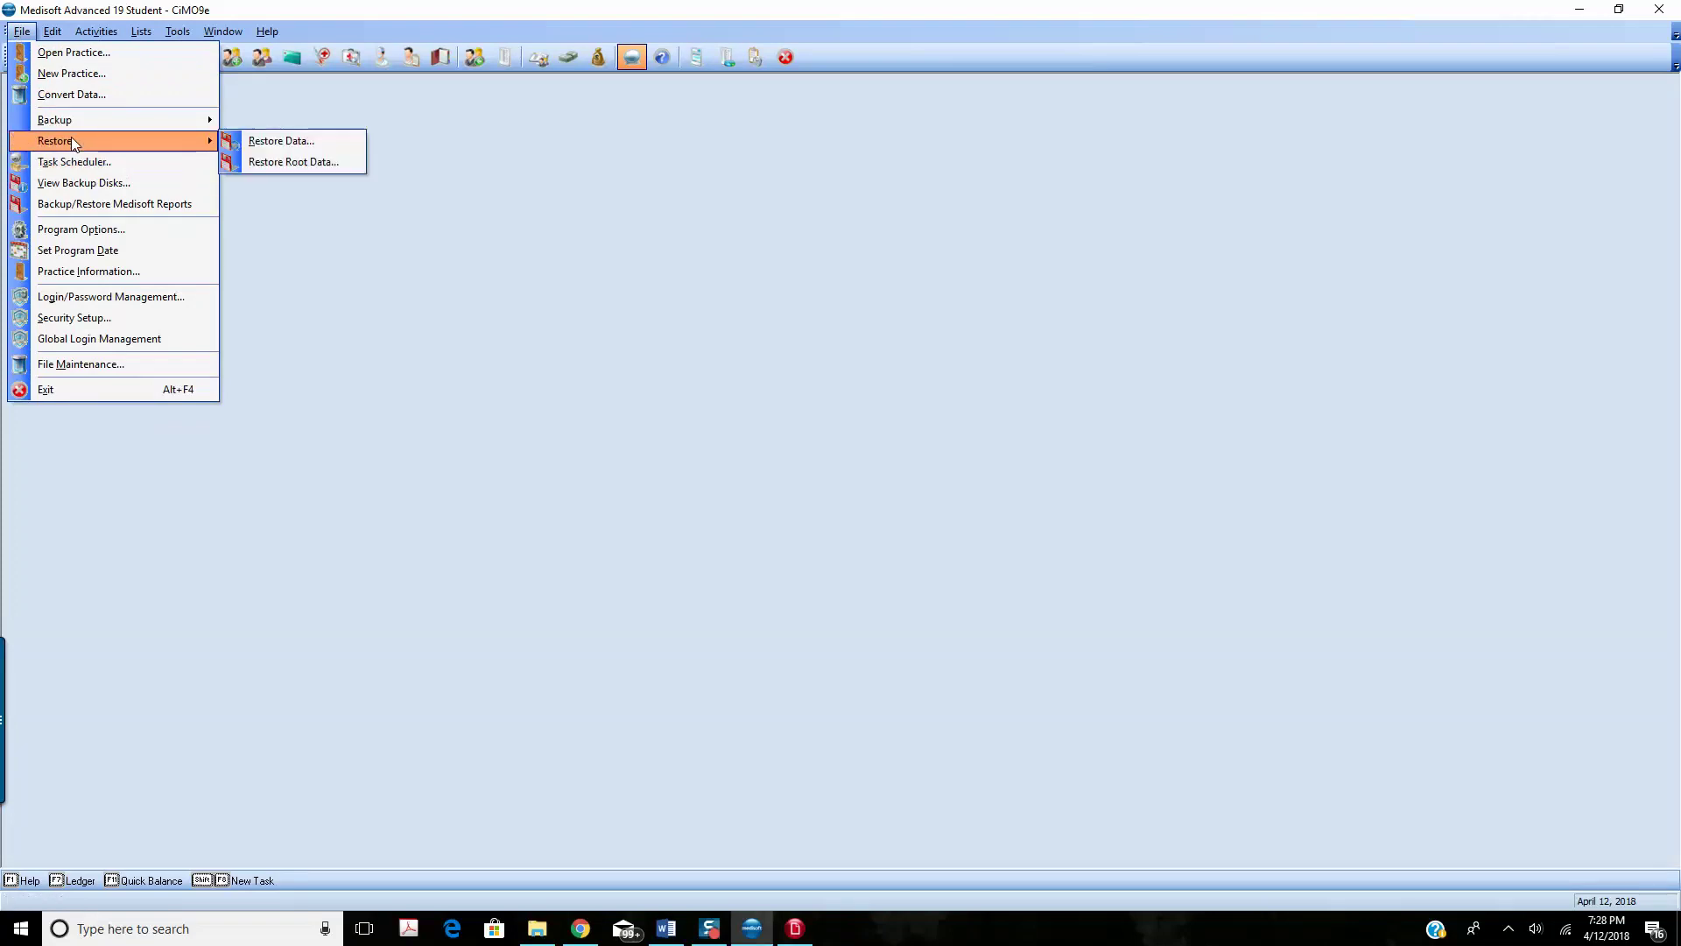
click(292, 141)
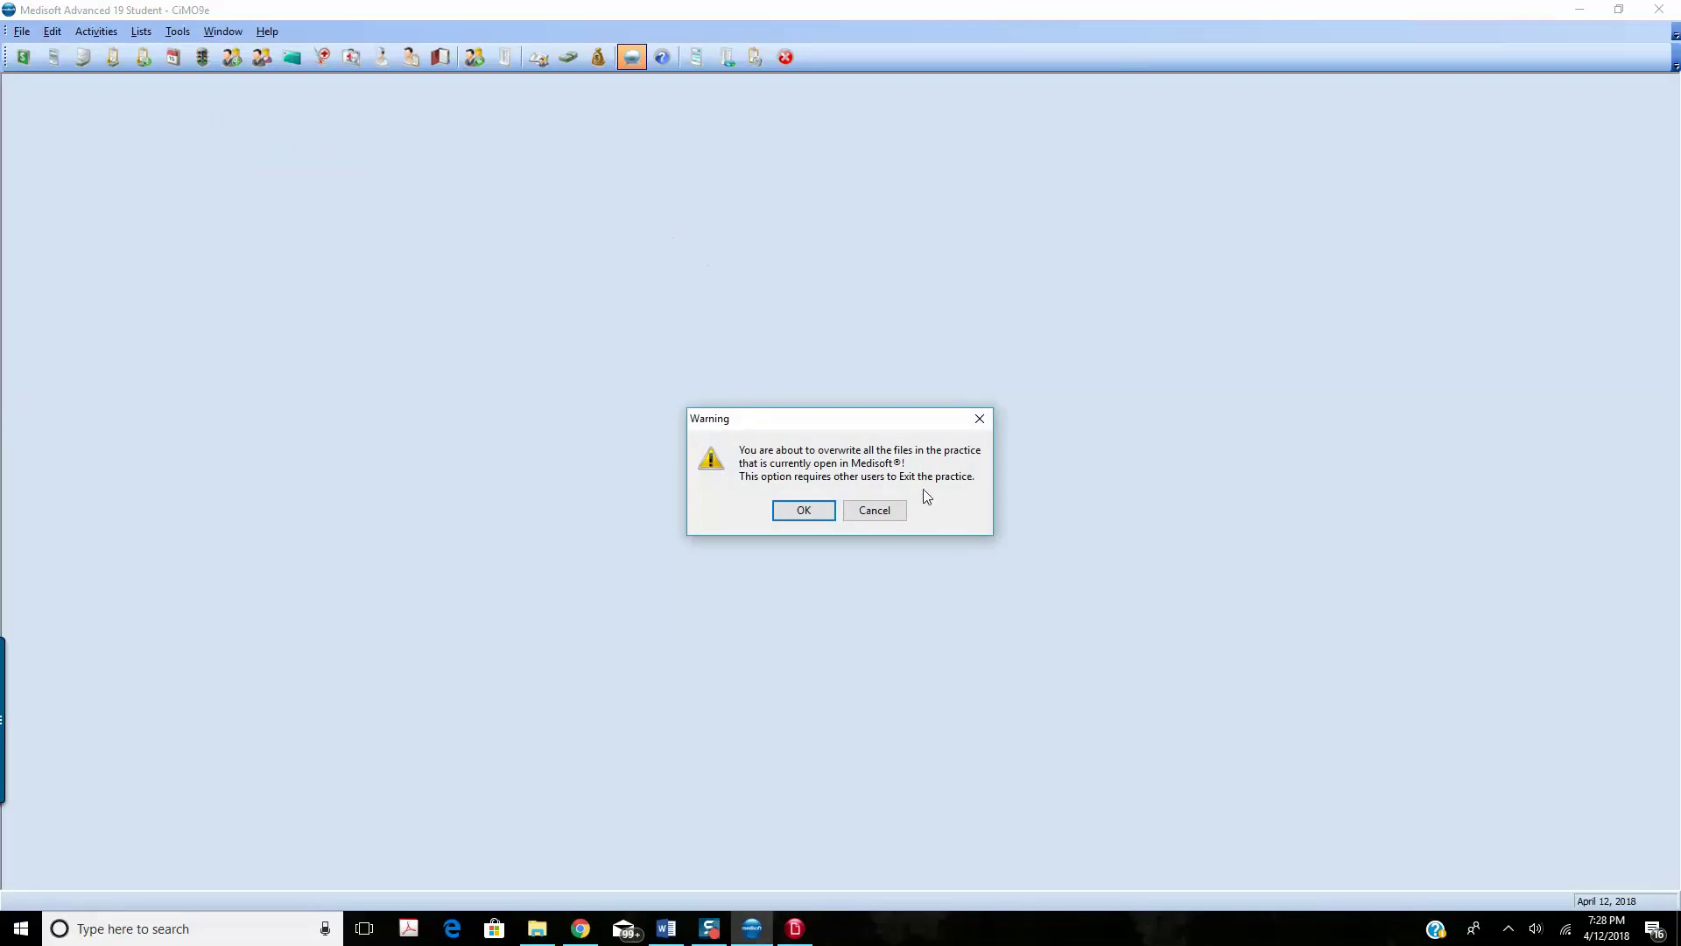
click(804, 511)
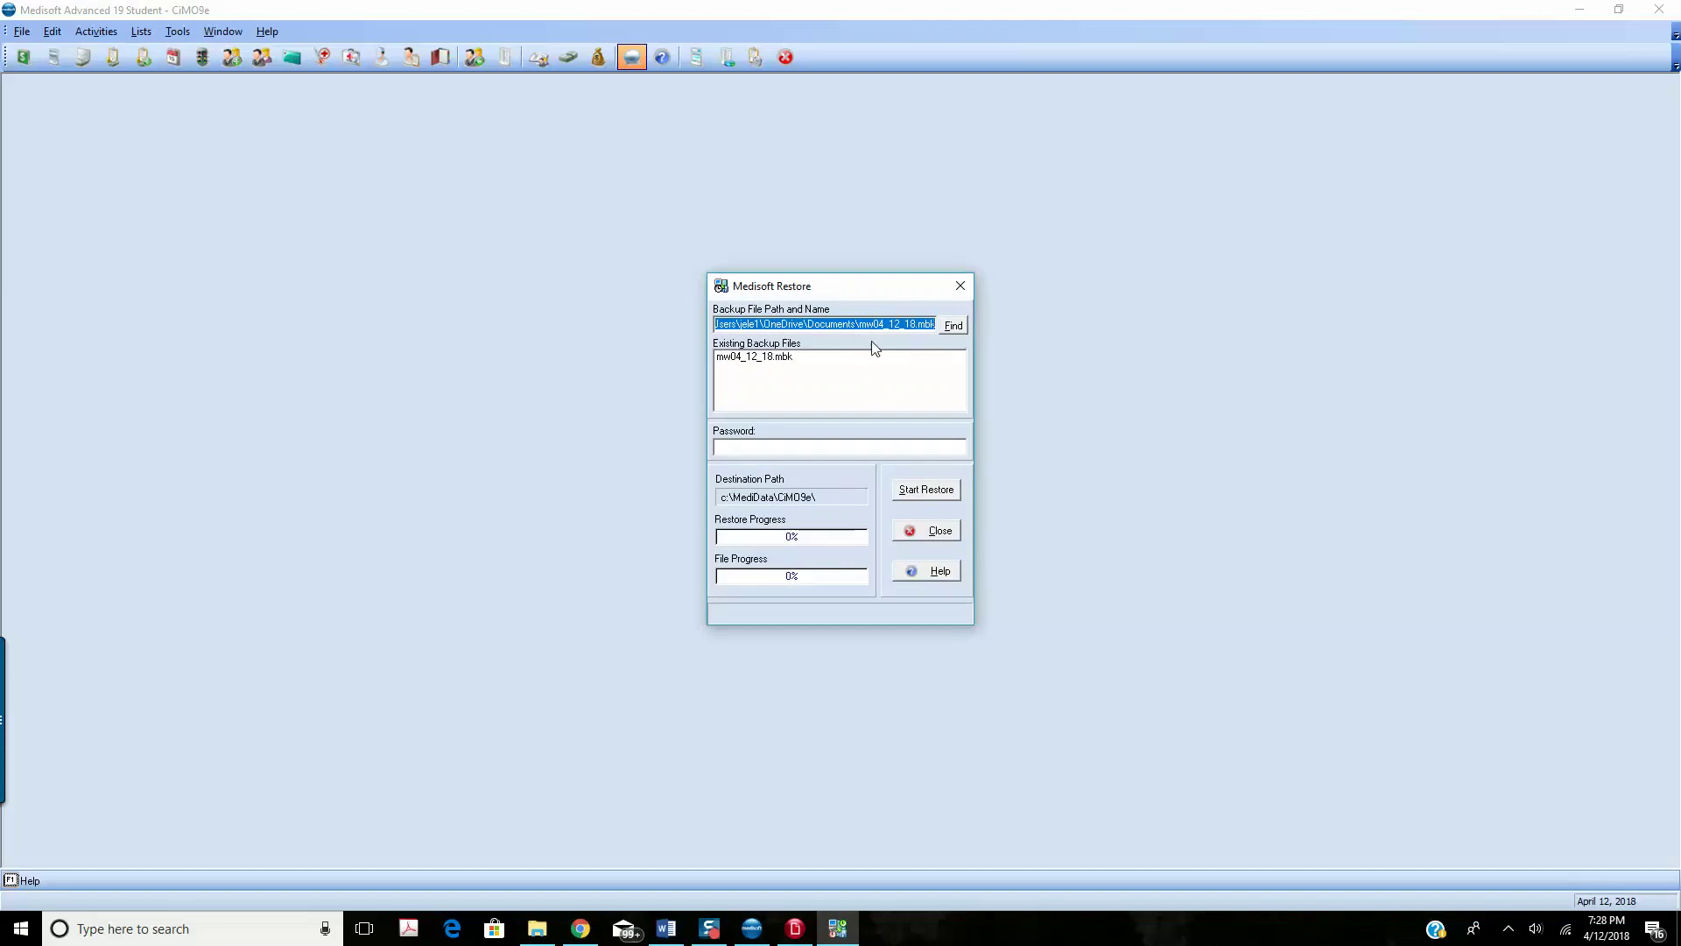
click(798, 360)
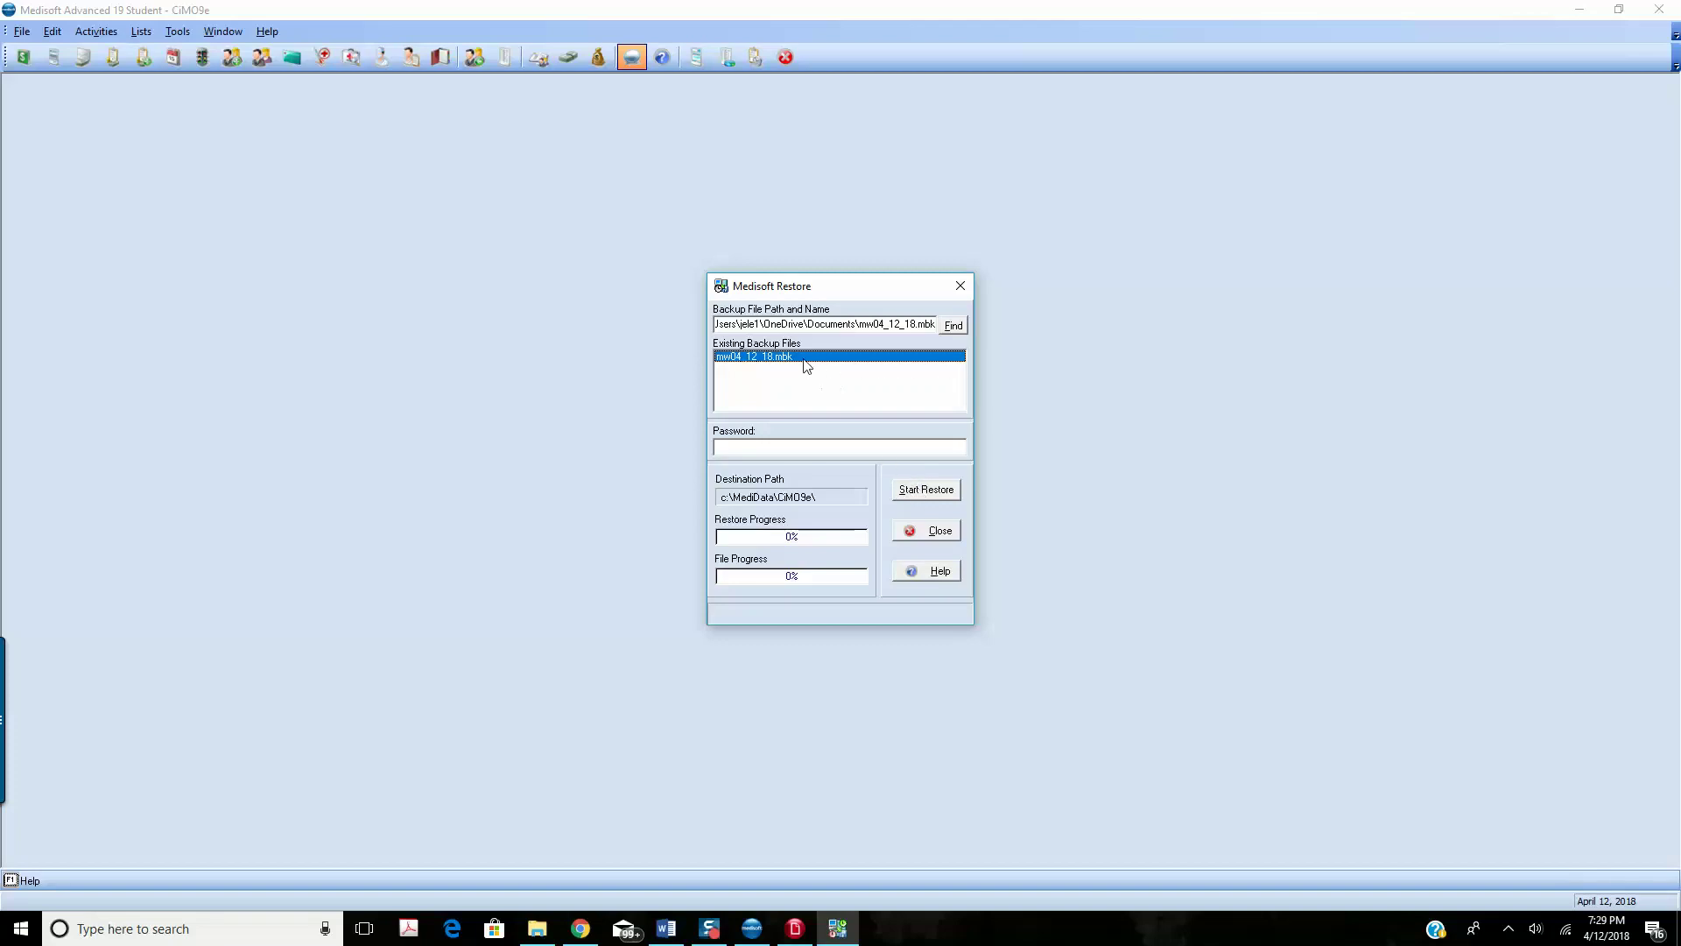
click(947, 496)
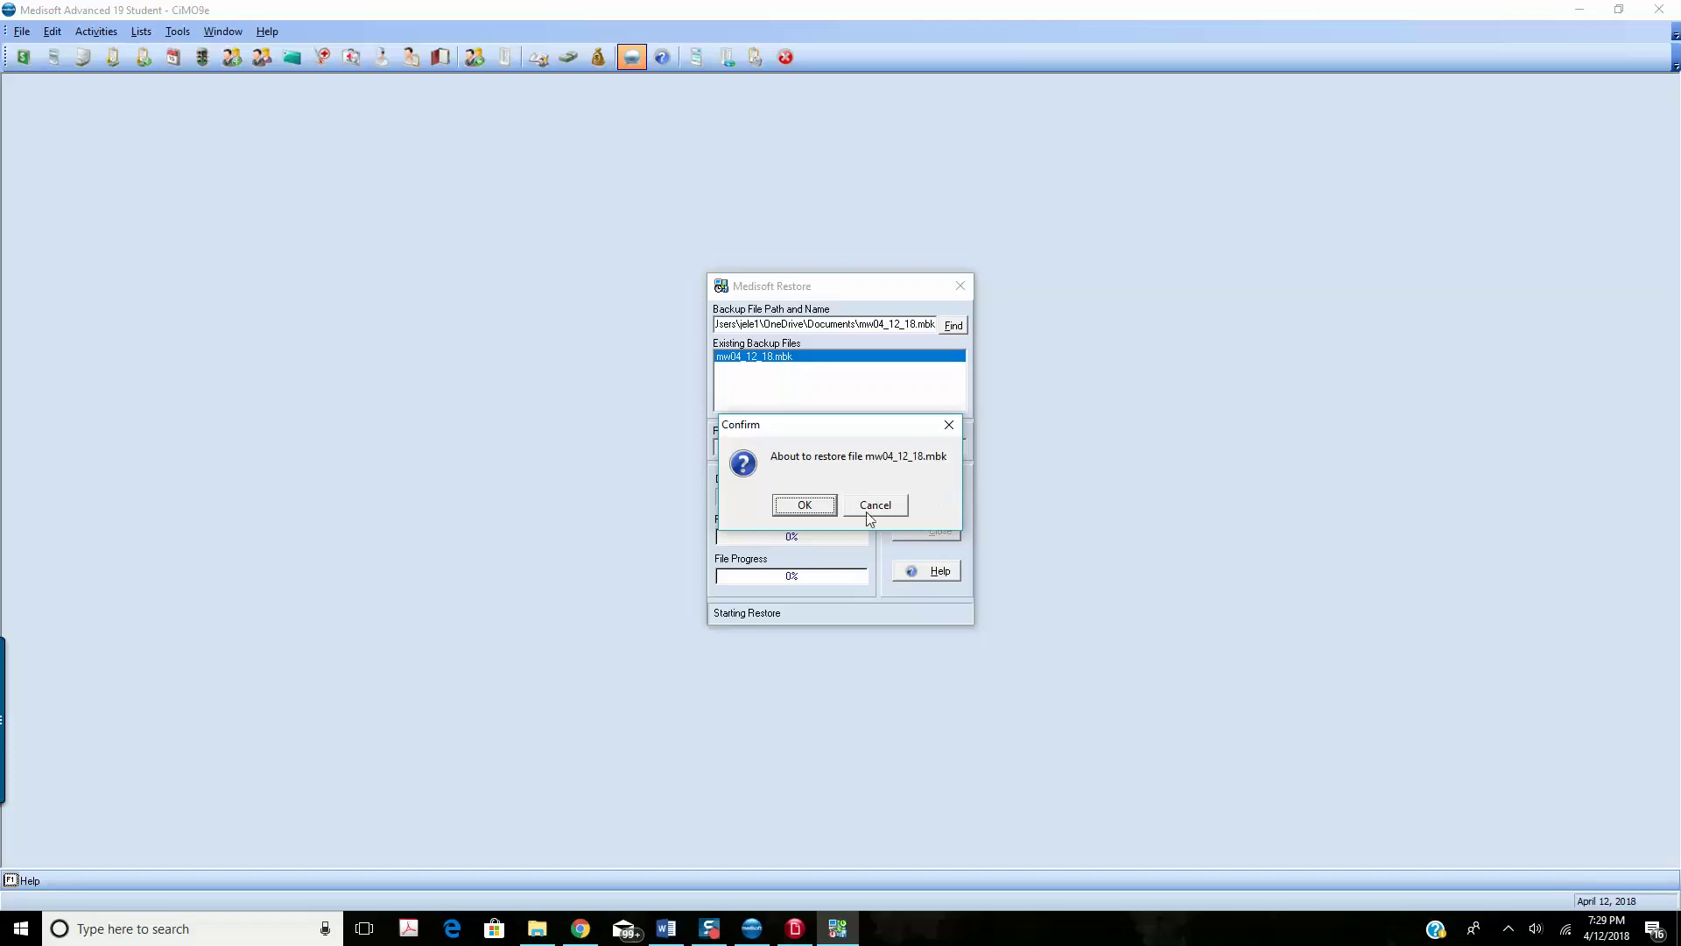
click(806, 506)
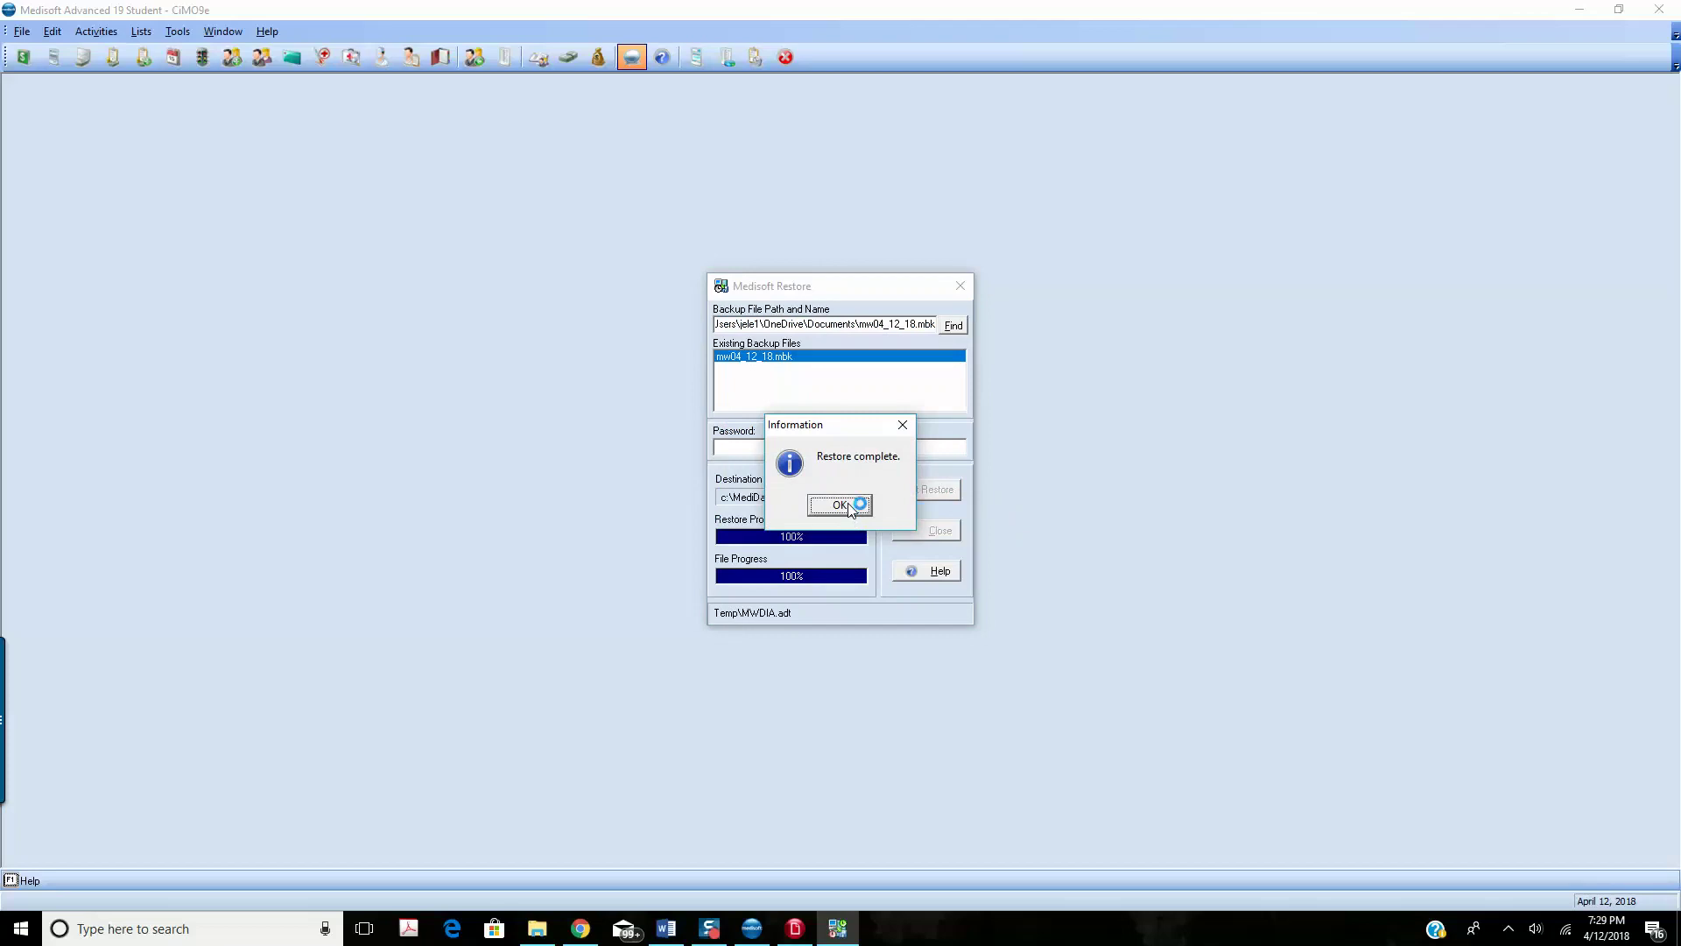
click(841, 505)
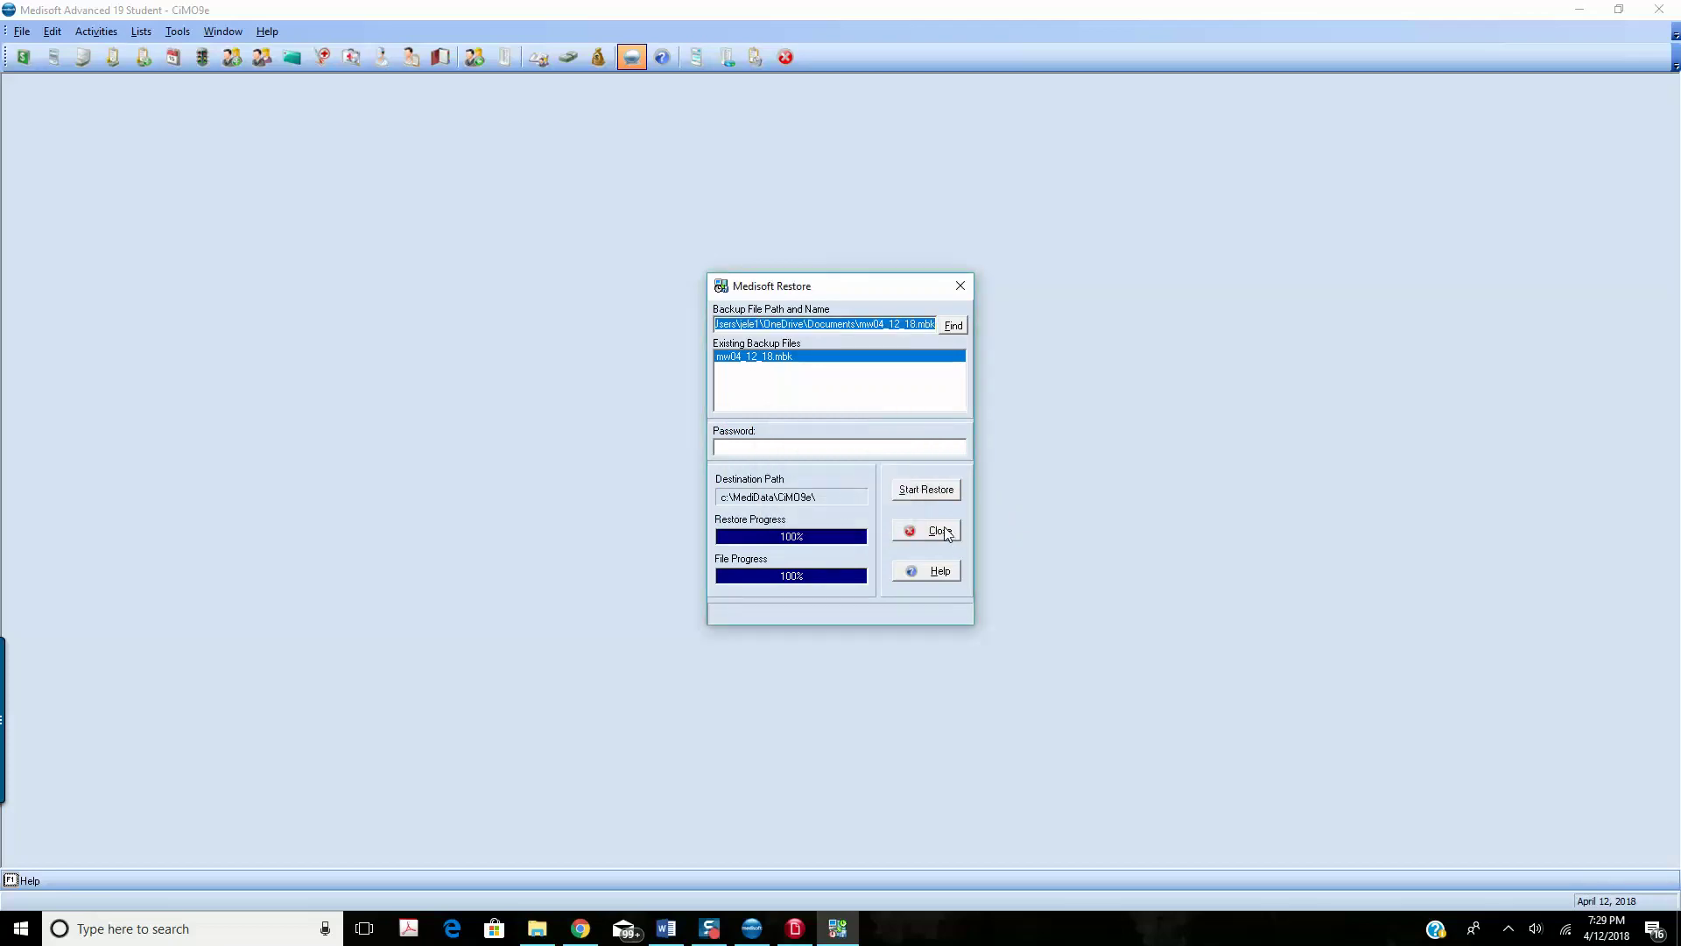
click(945, 533)
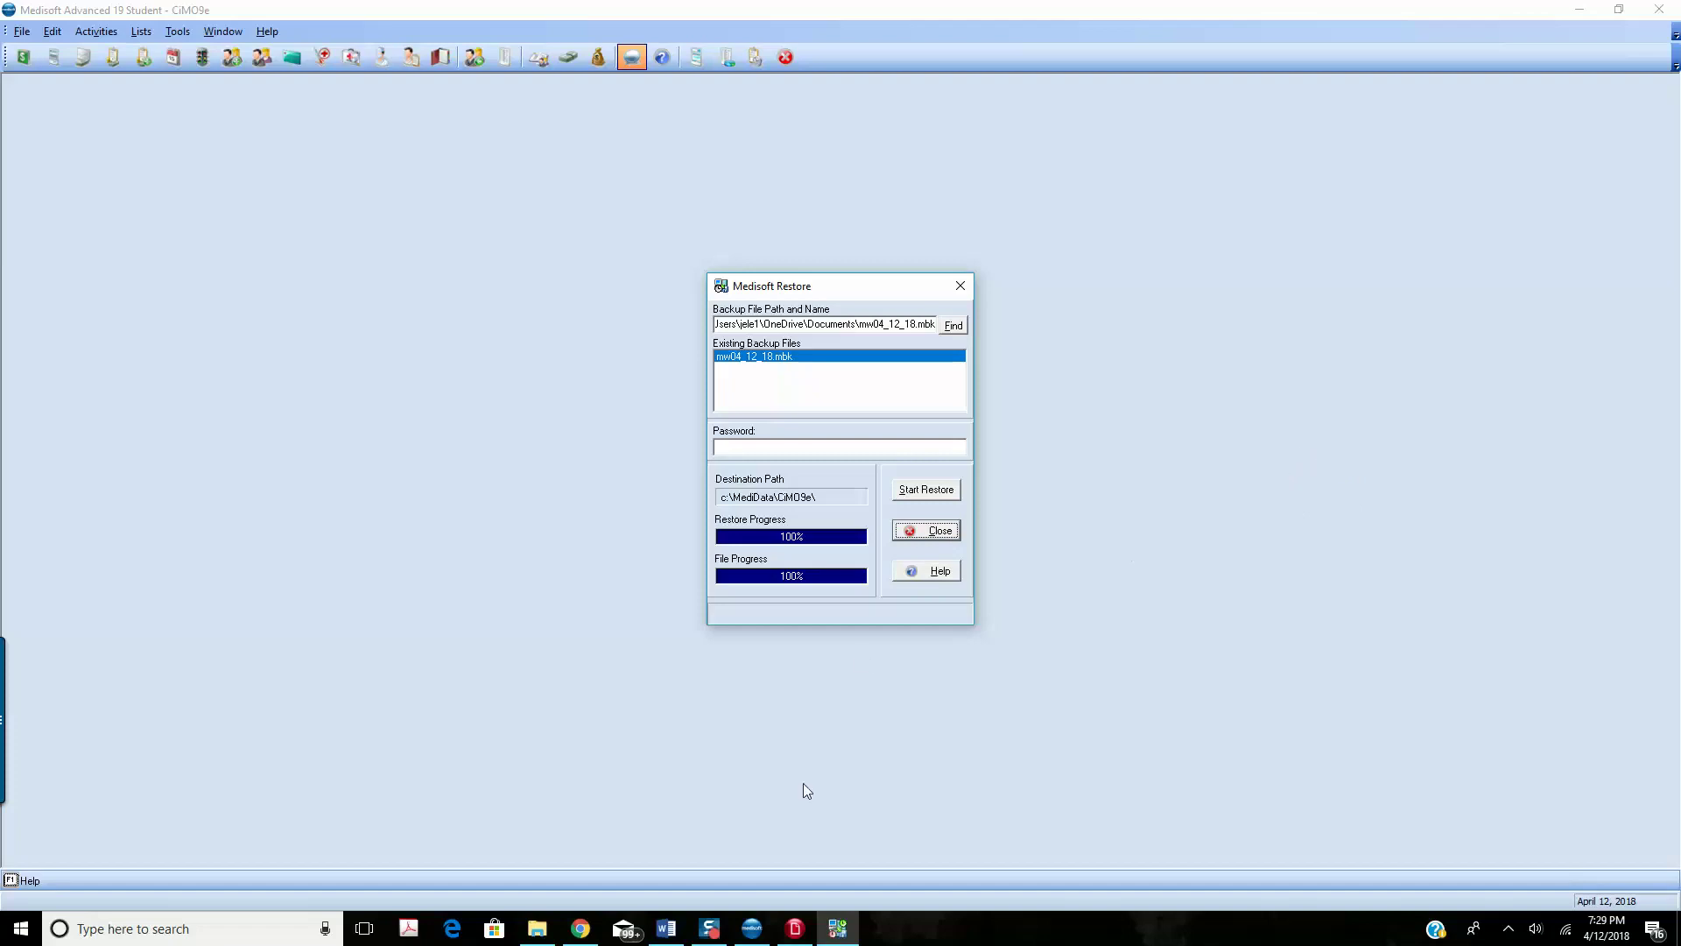
- Switch to the Word document, leave its print view, and paste the restore window screenshot under label 2.4, shrunk to about half its width
click(666, 929)
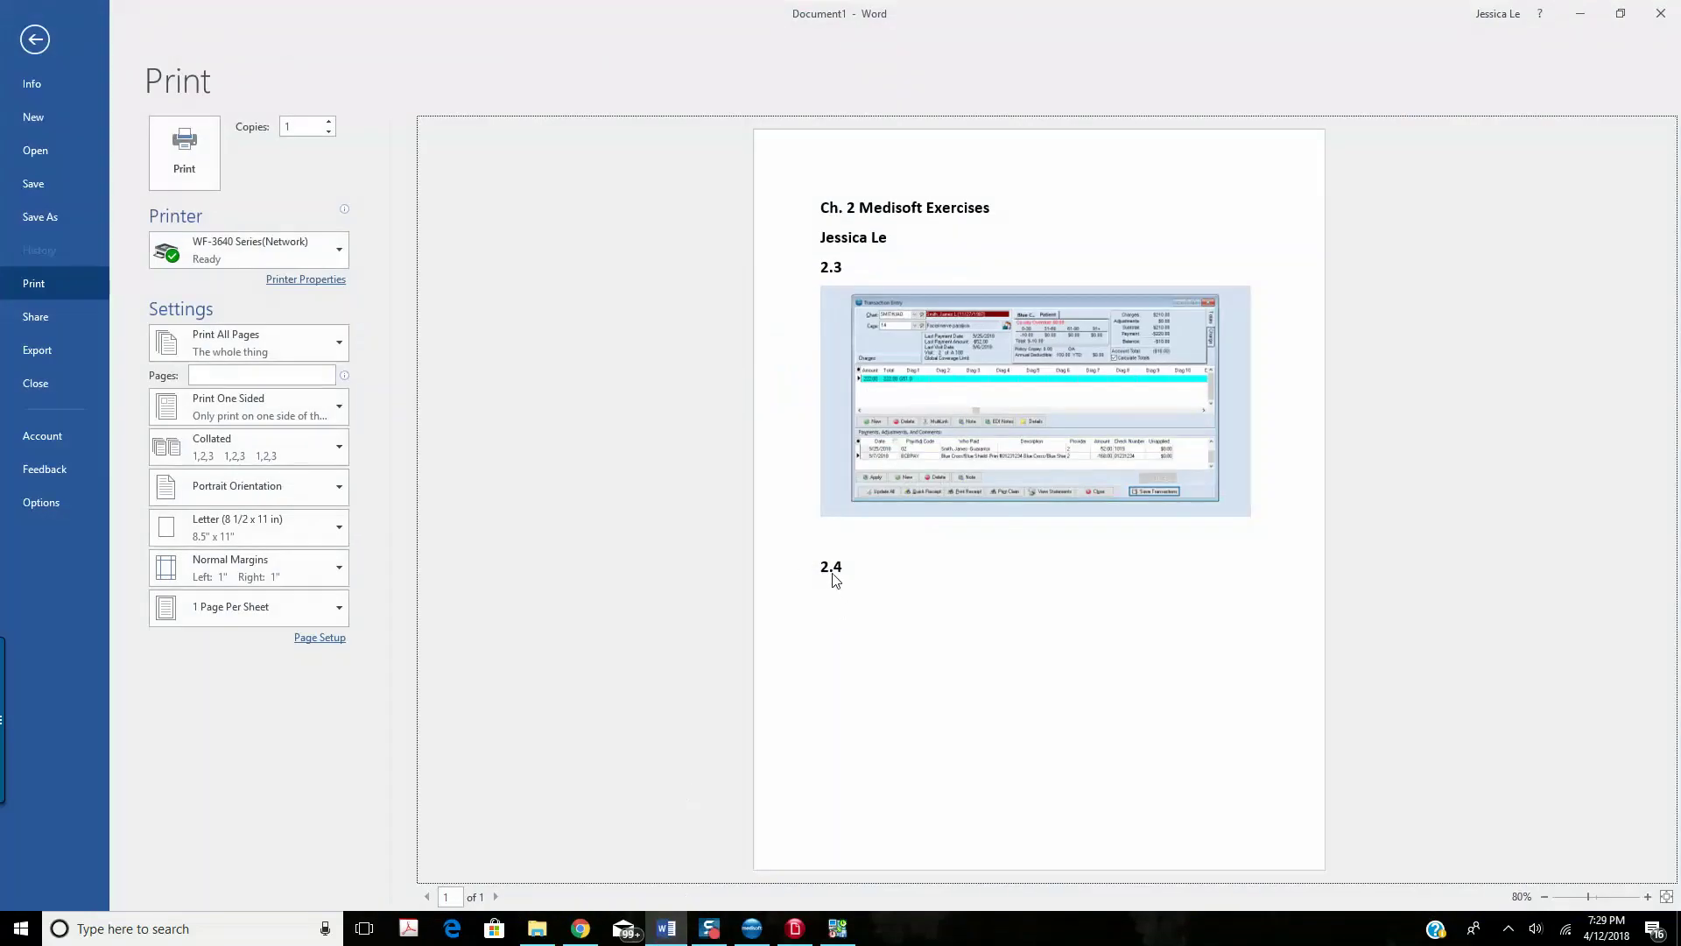
click(35, 39)
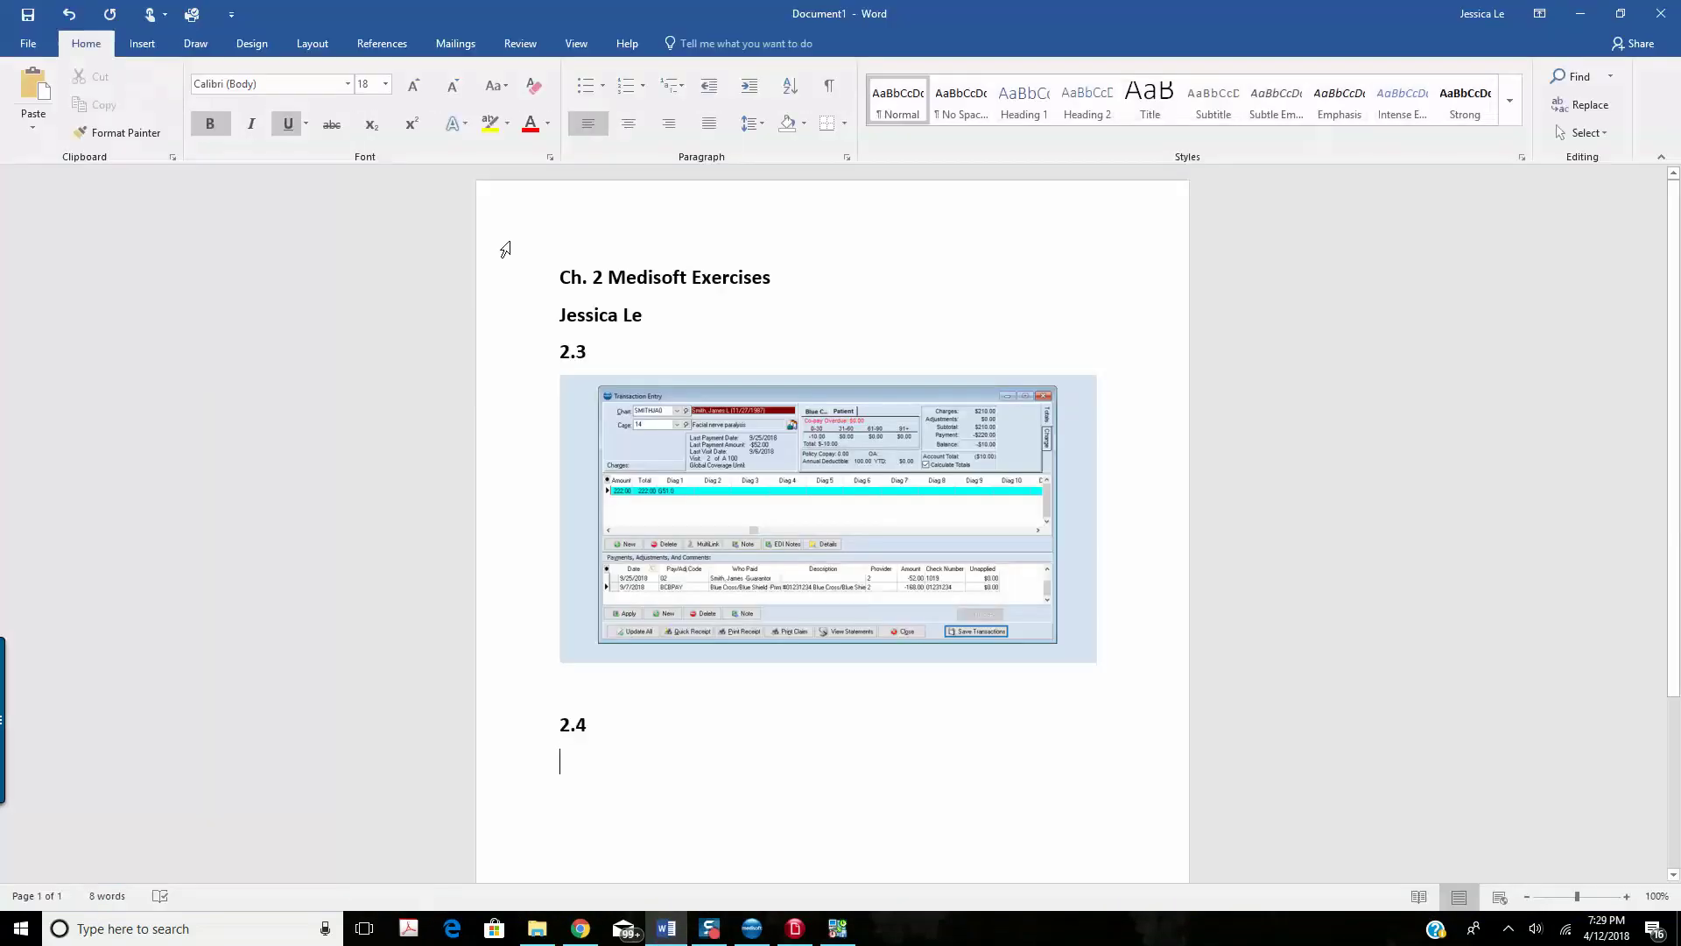
key(ctrl+v)
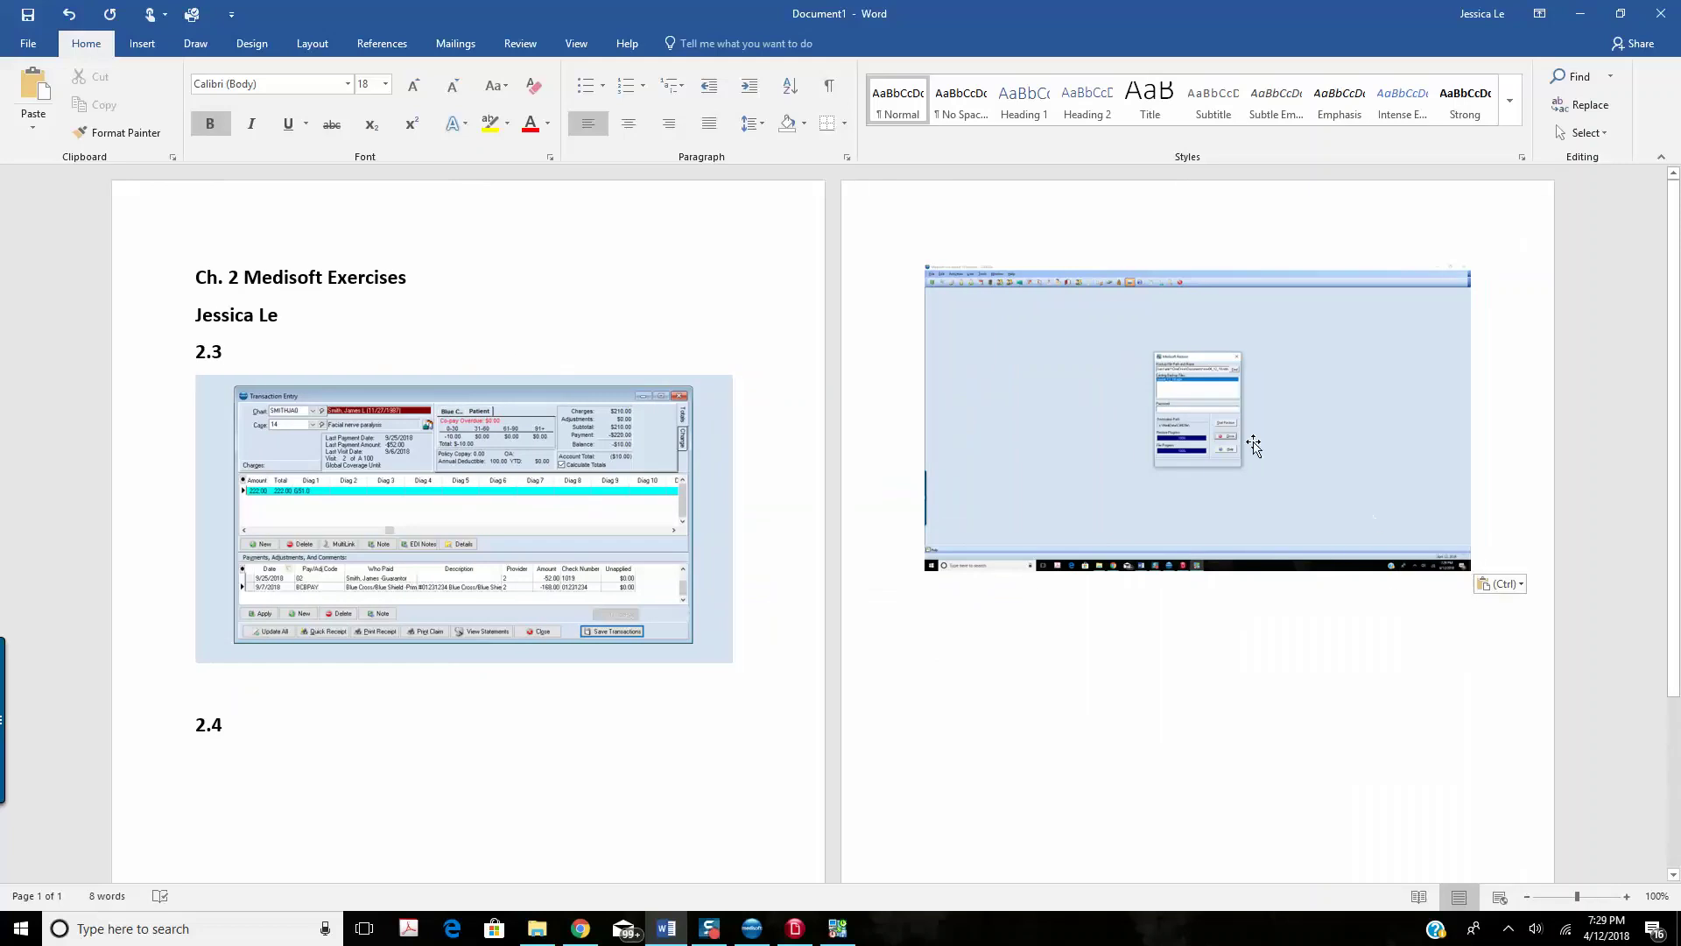
drag(1313, 450, 943, 732)
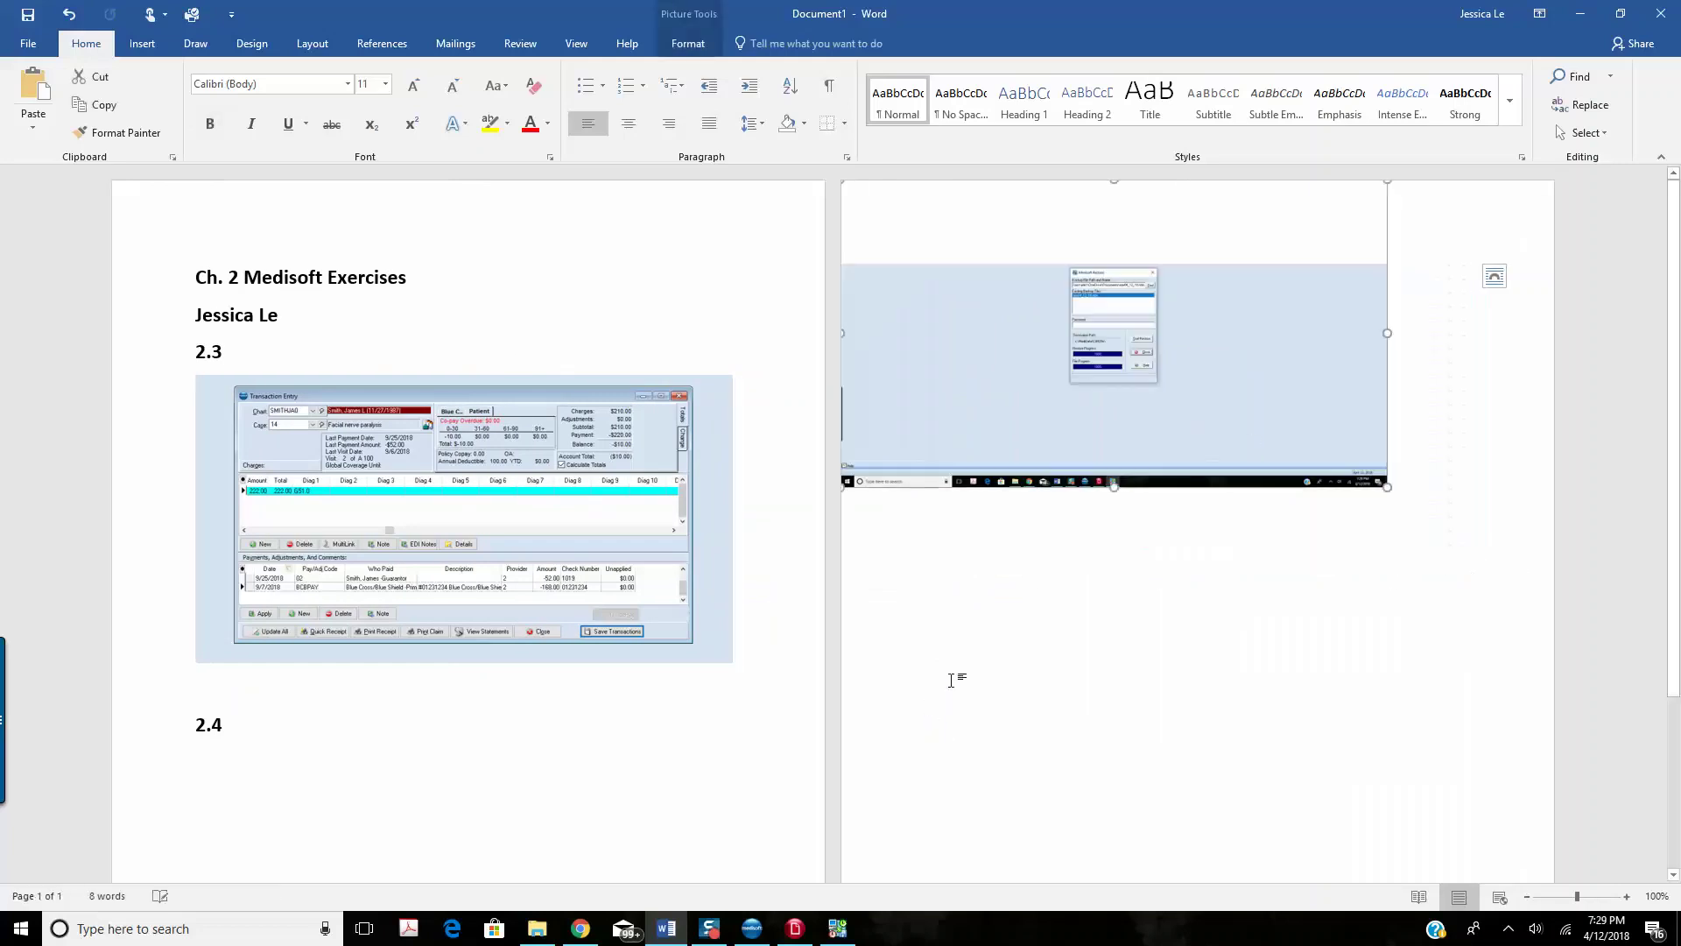
drag(1391, 485, 1205, 387)
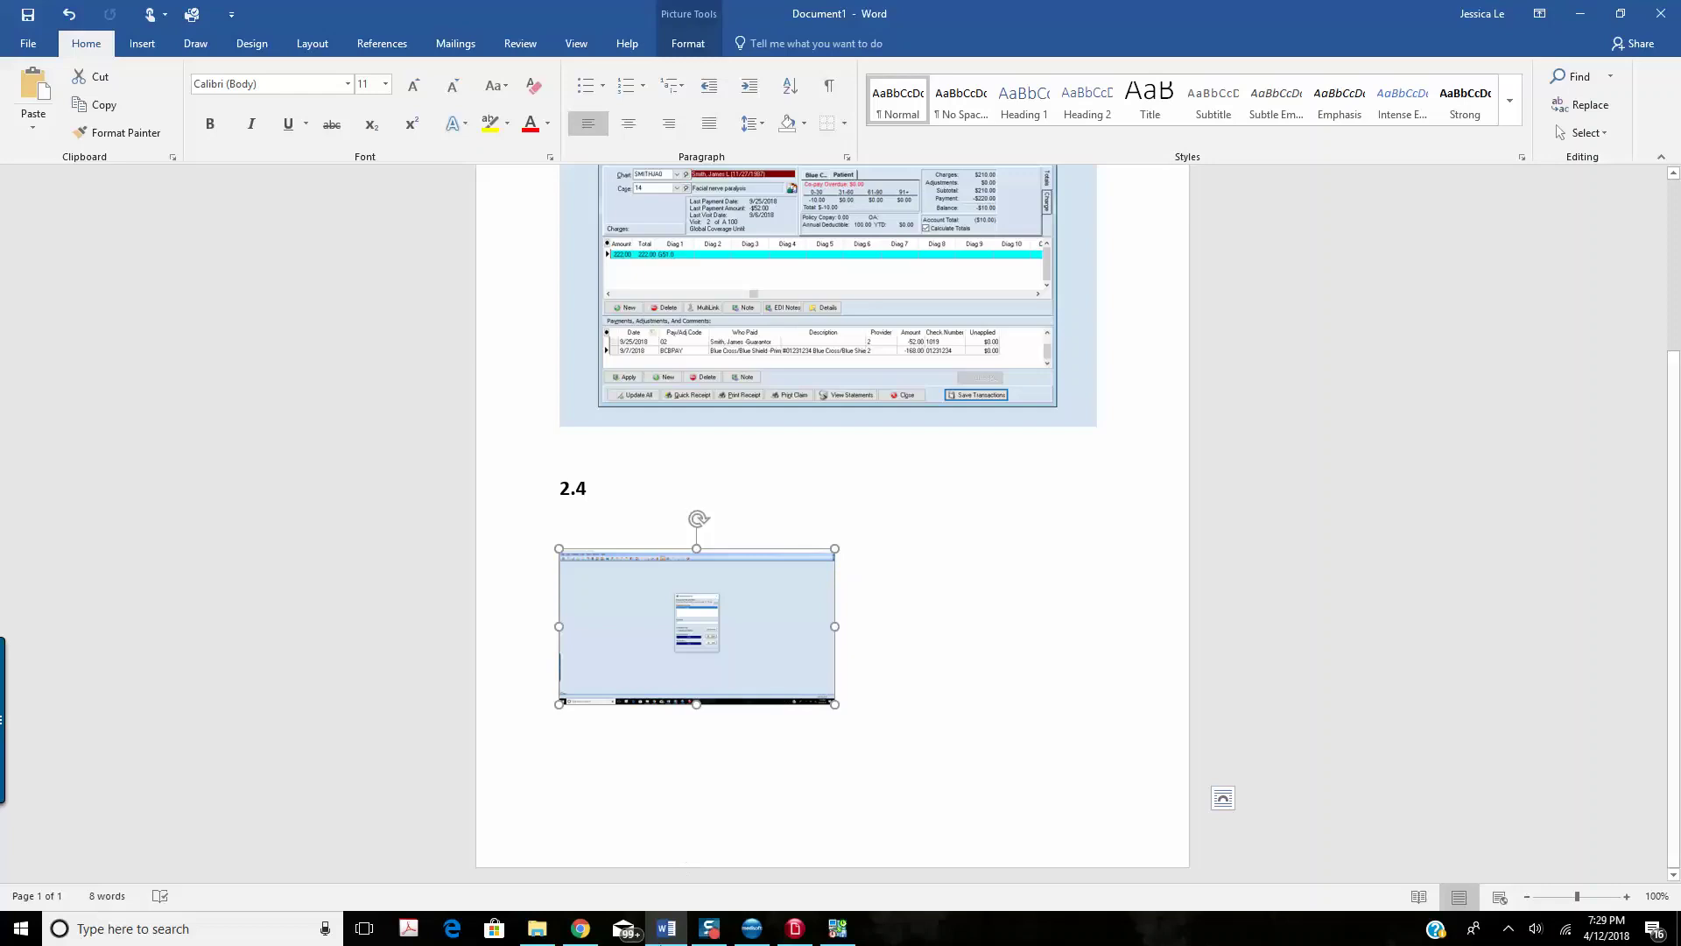
- Switch from Word to the Medisoft Restore window and close it
click(752, 928)
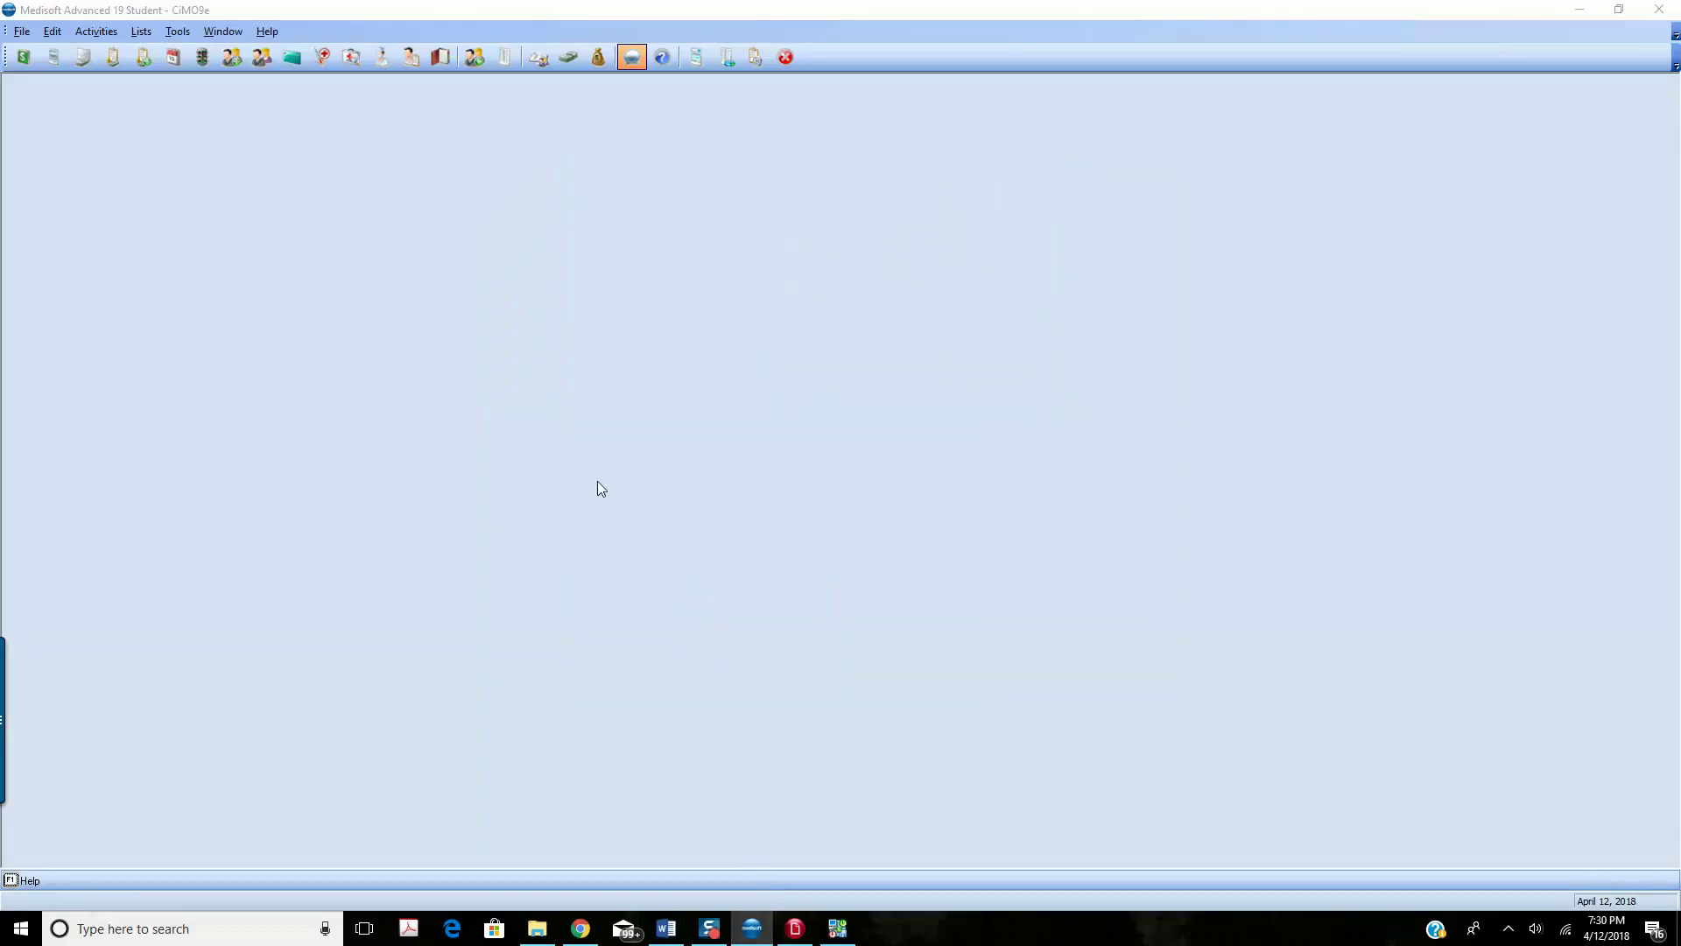
click(753, 928)
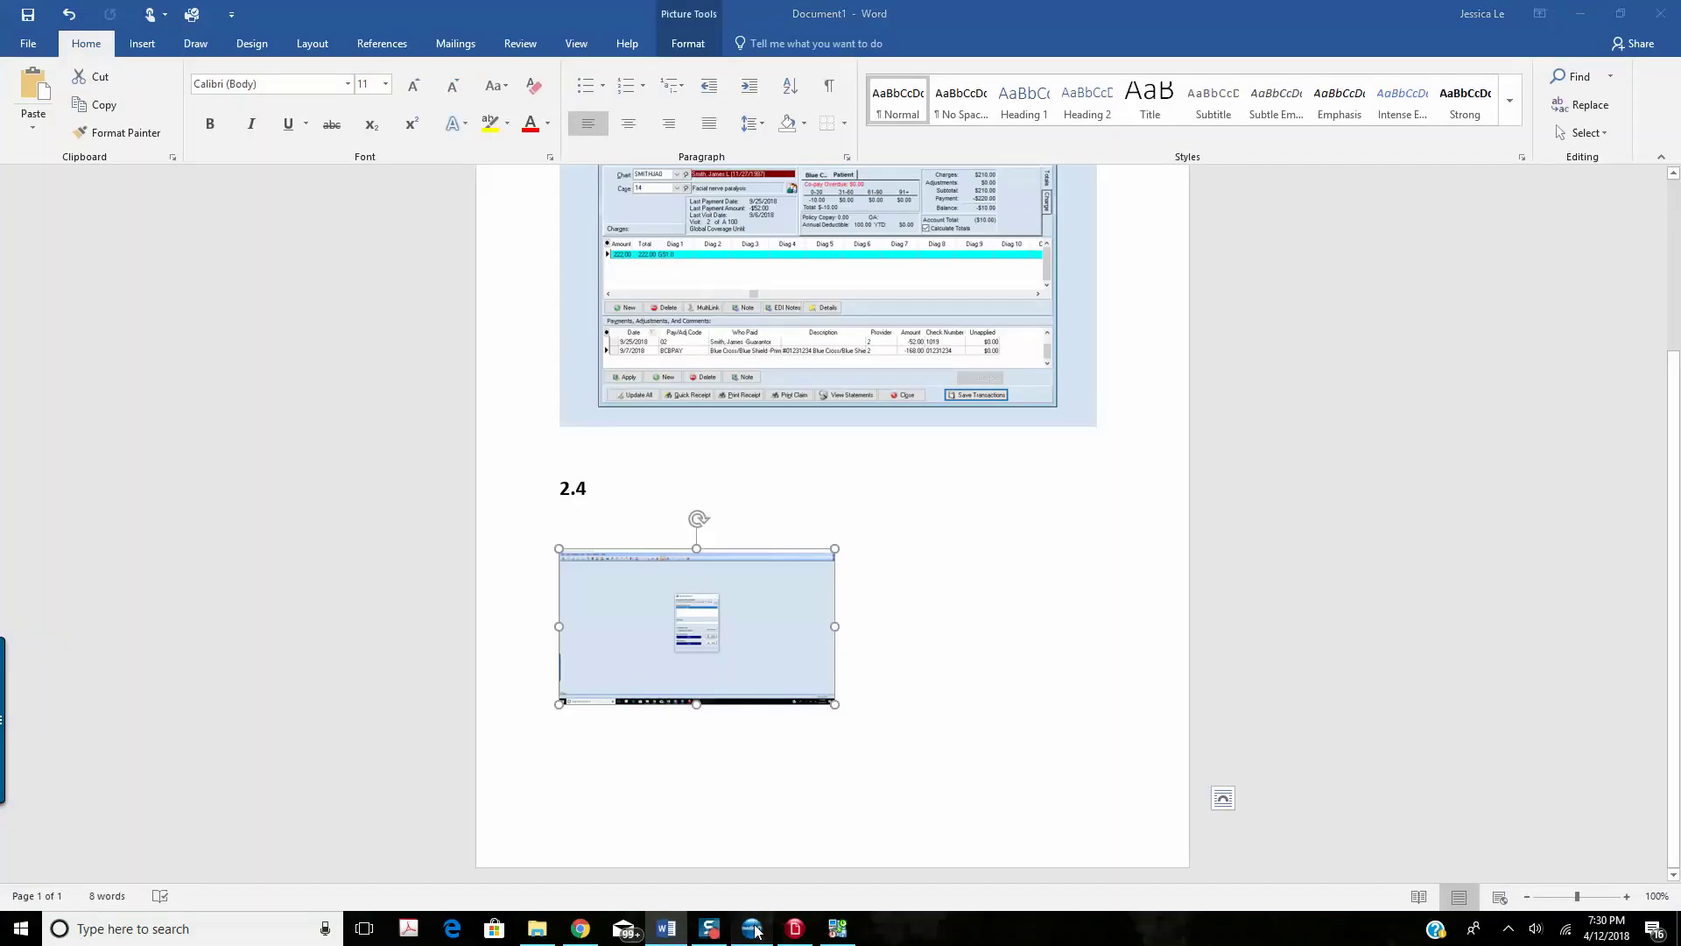
click(753, 928)
click(838, 928)
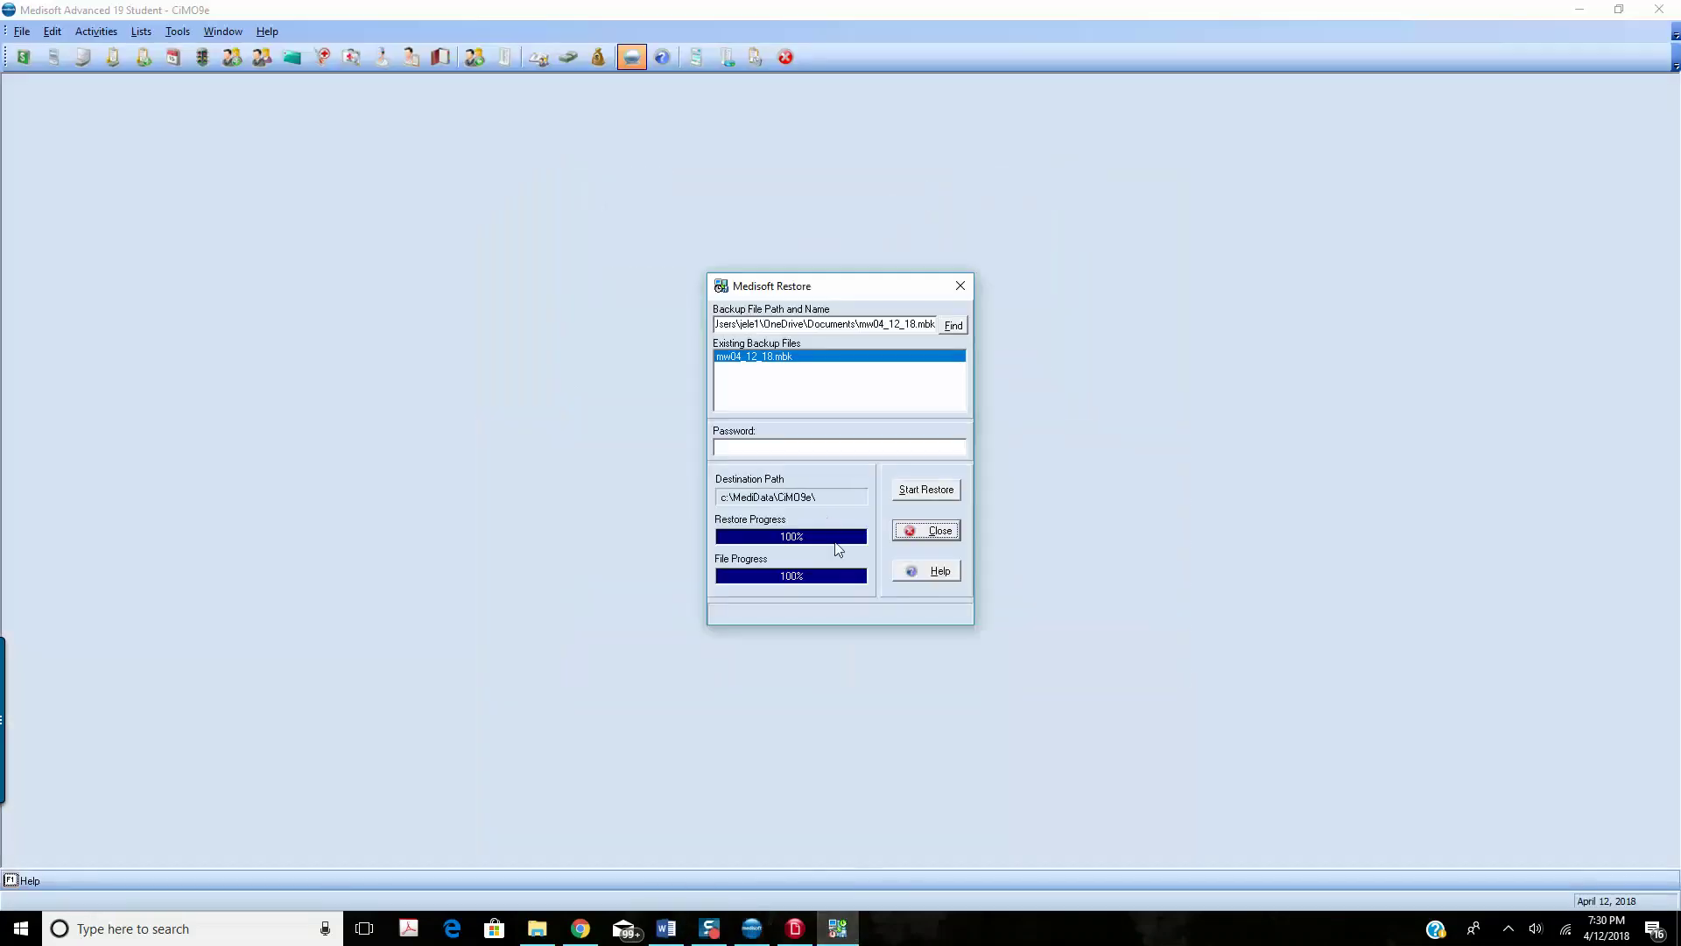
click(935, 535)
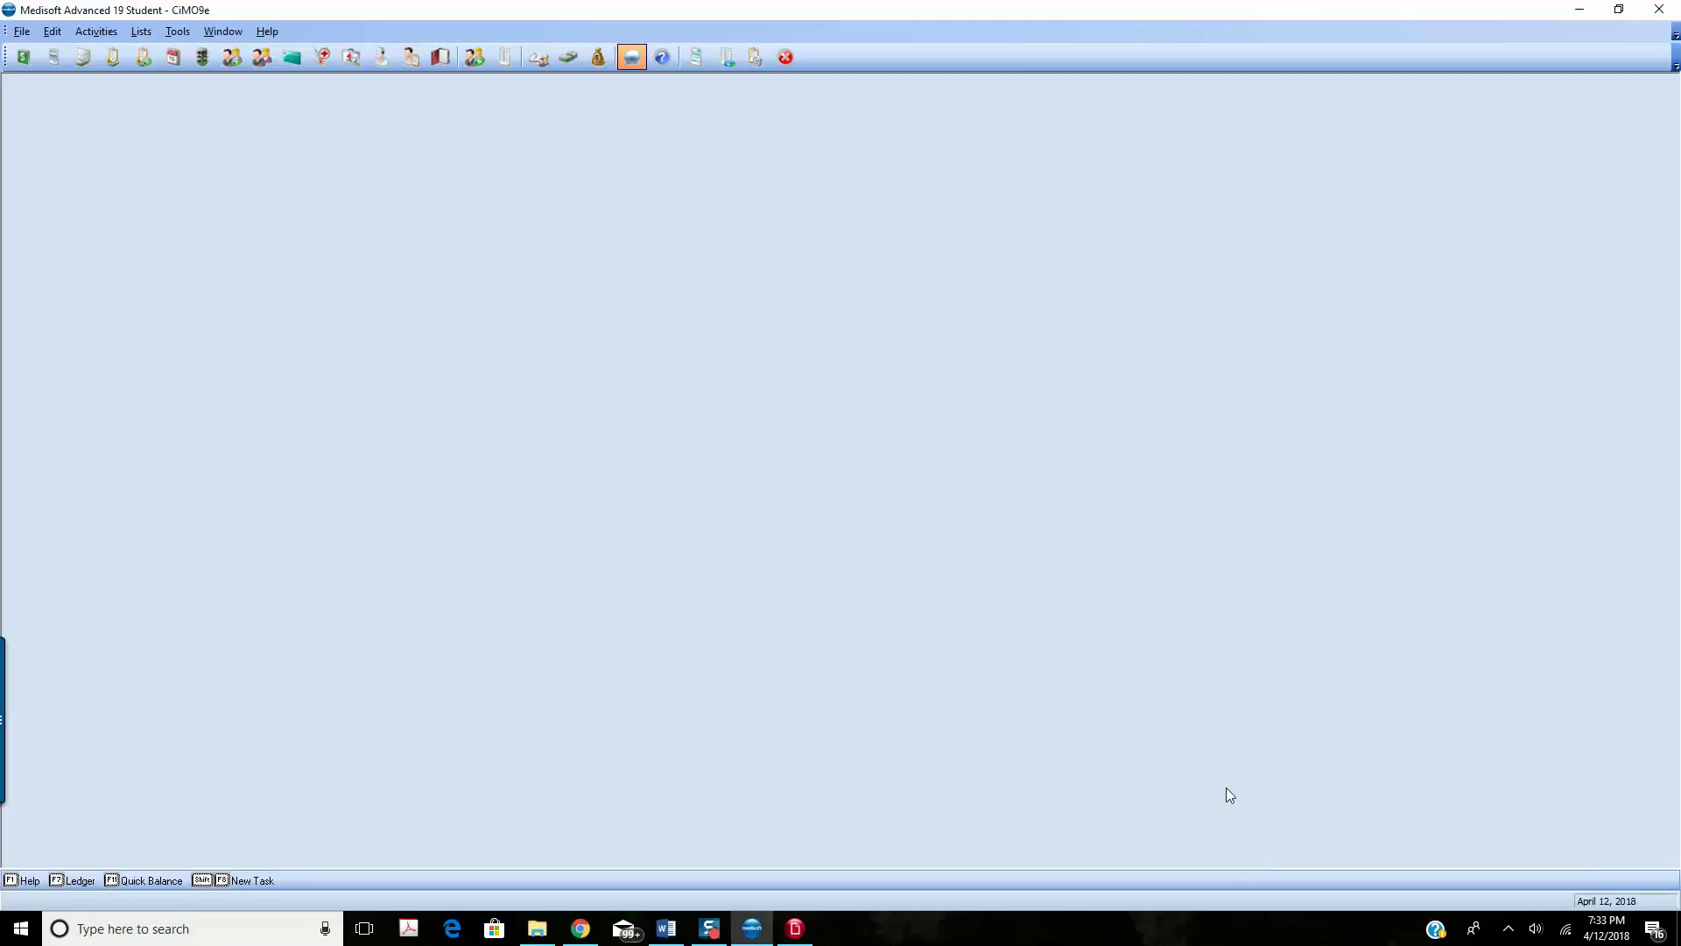
- Return to the Word document and enlarge the restore window screenshot under label 2.6 to nearly twice its width
click(666, 928)
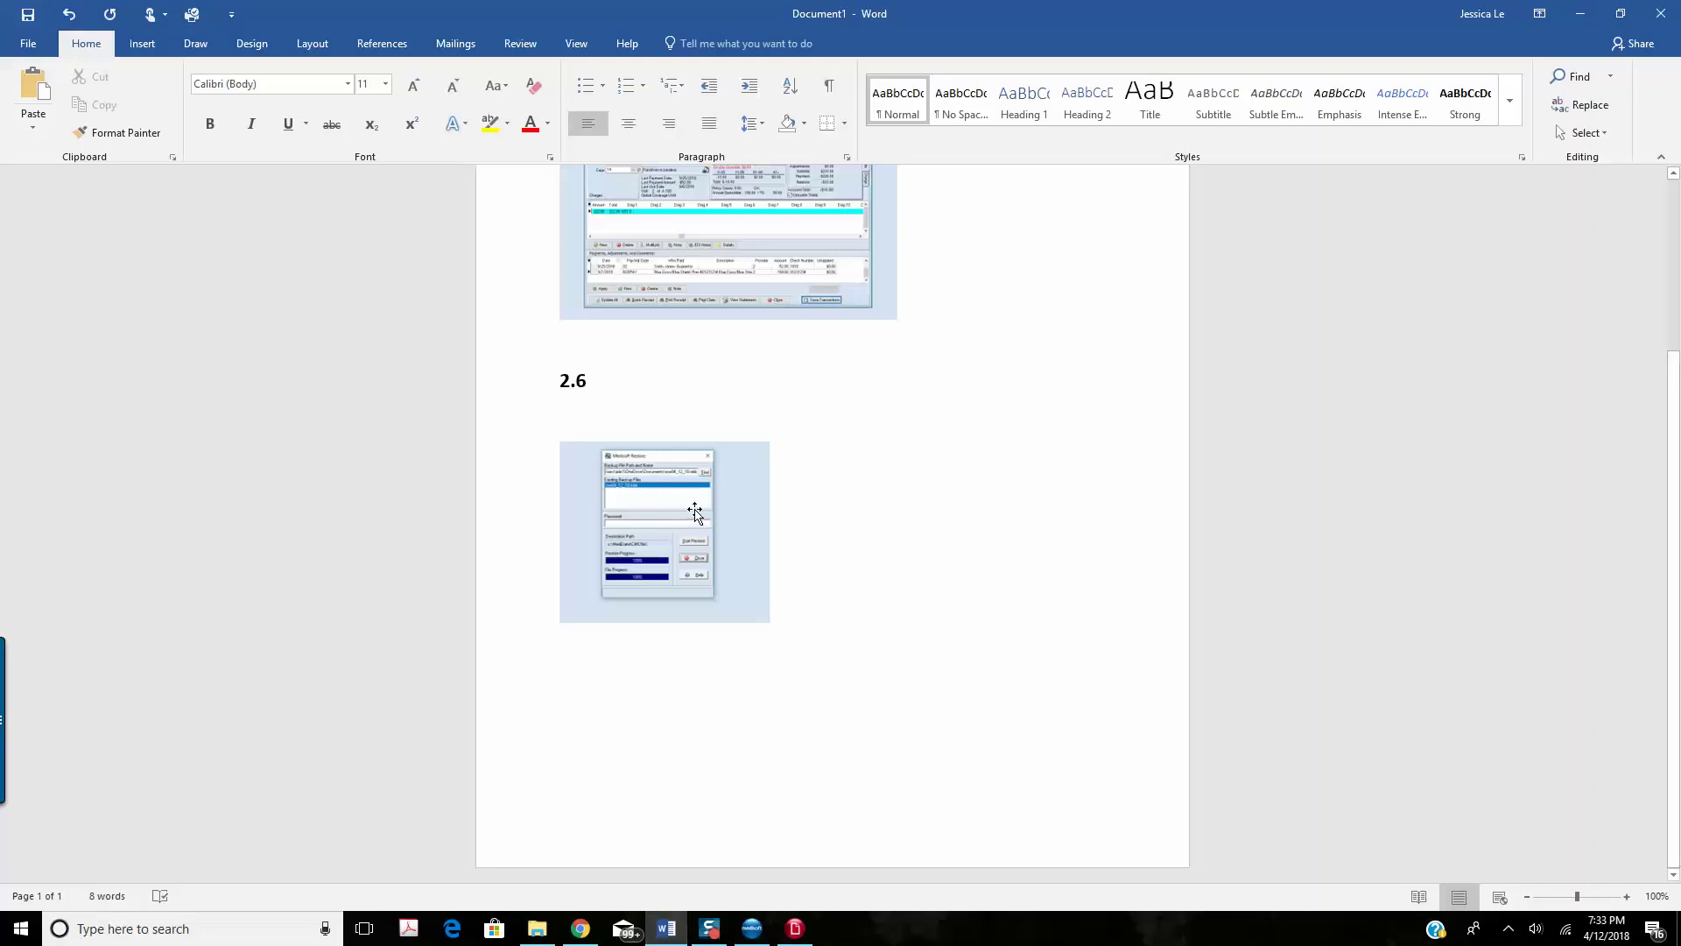
click(698, 553)
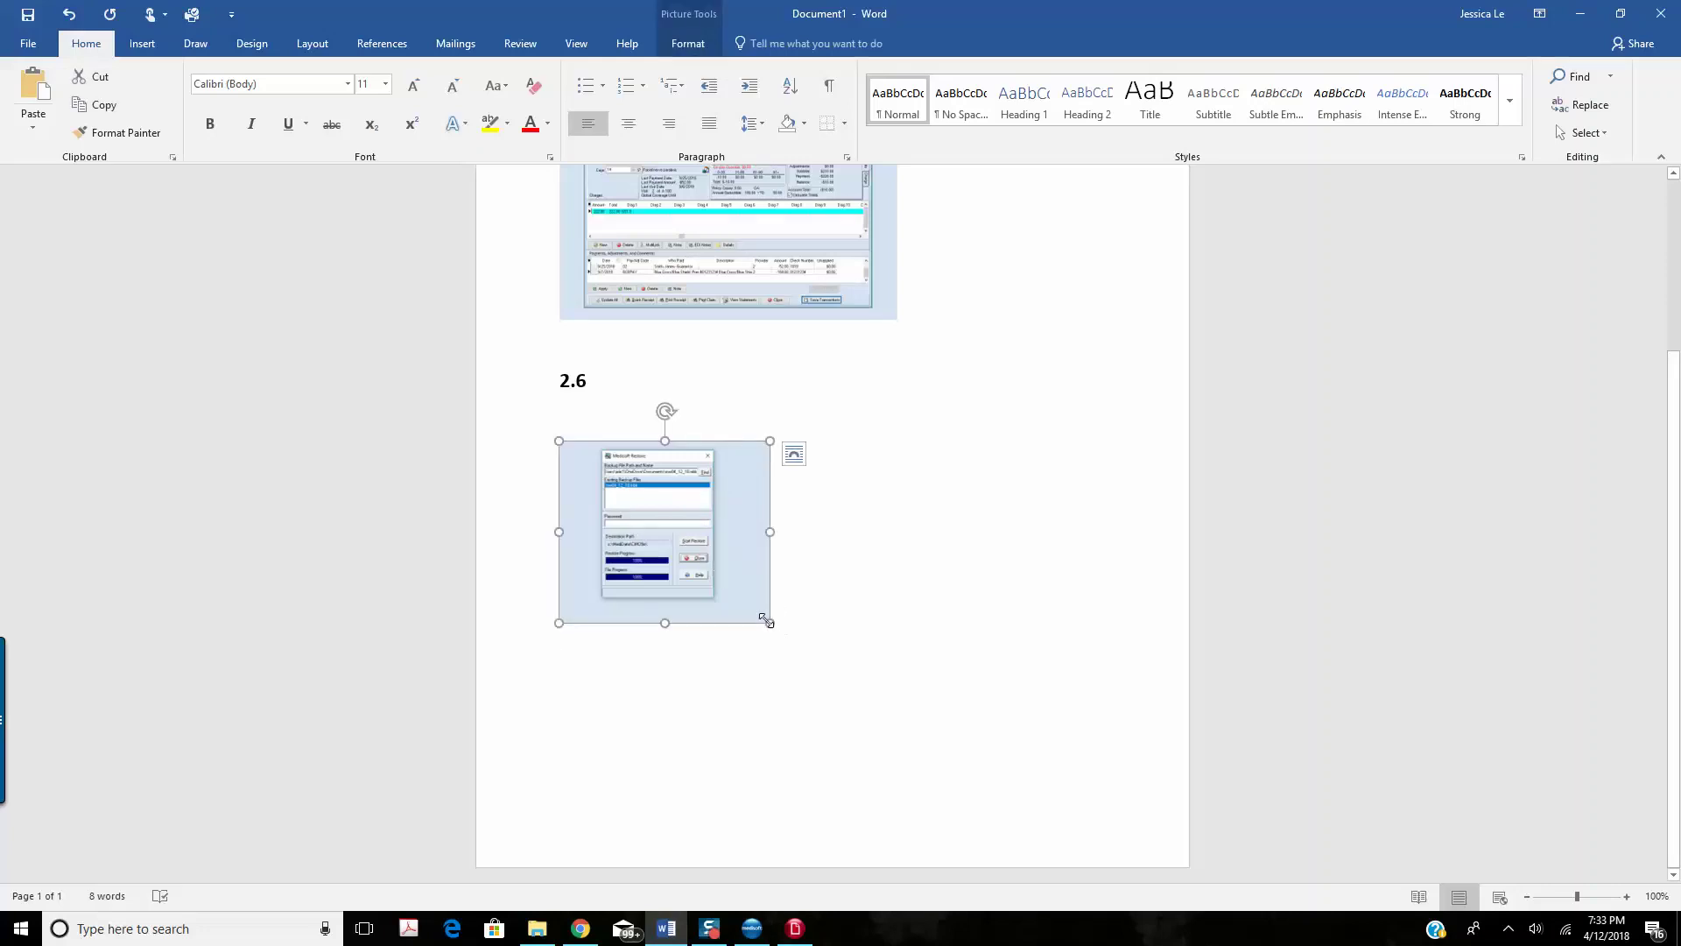
drag(767, 620, 946, 698)
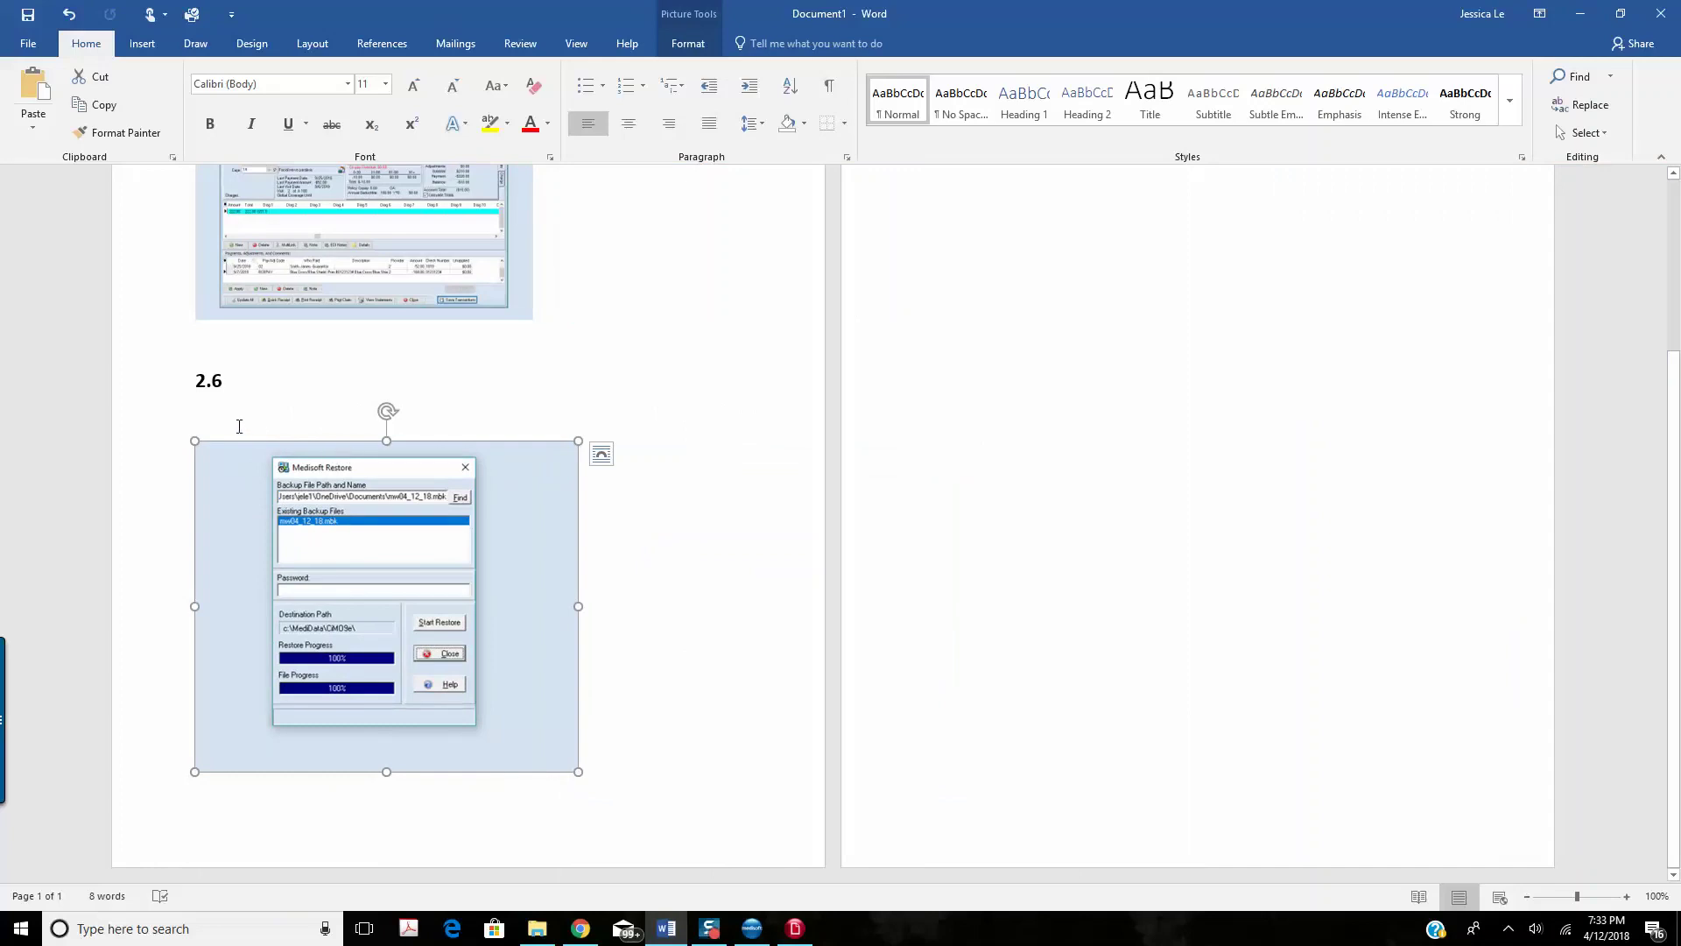
click(233, 374)
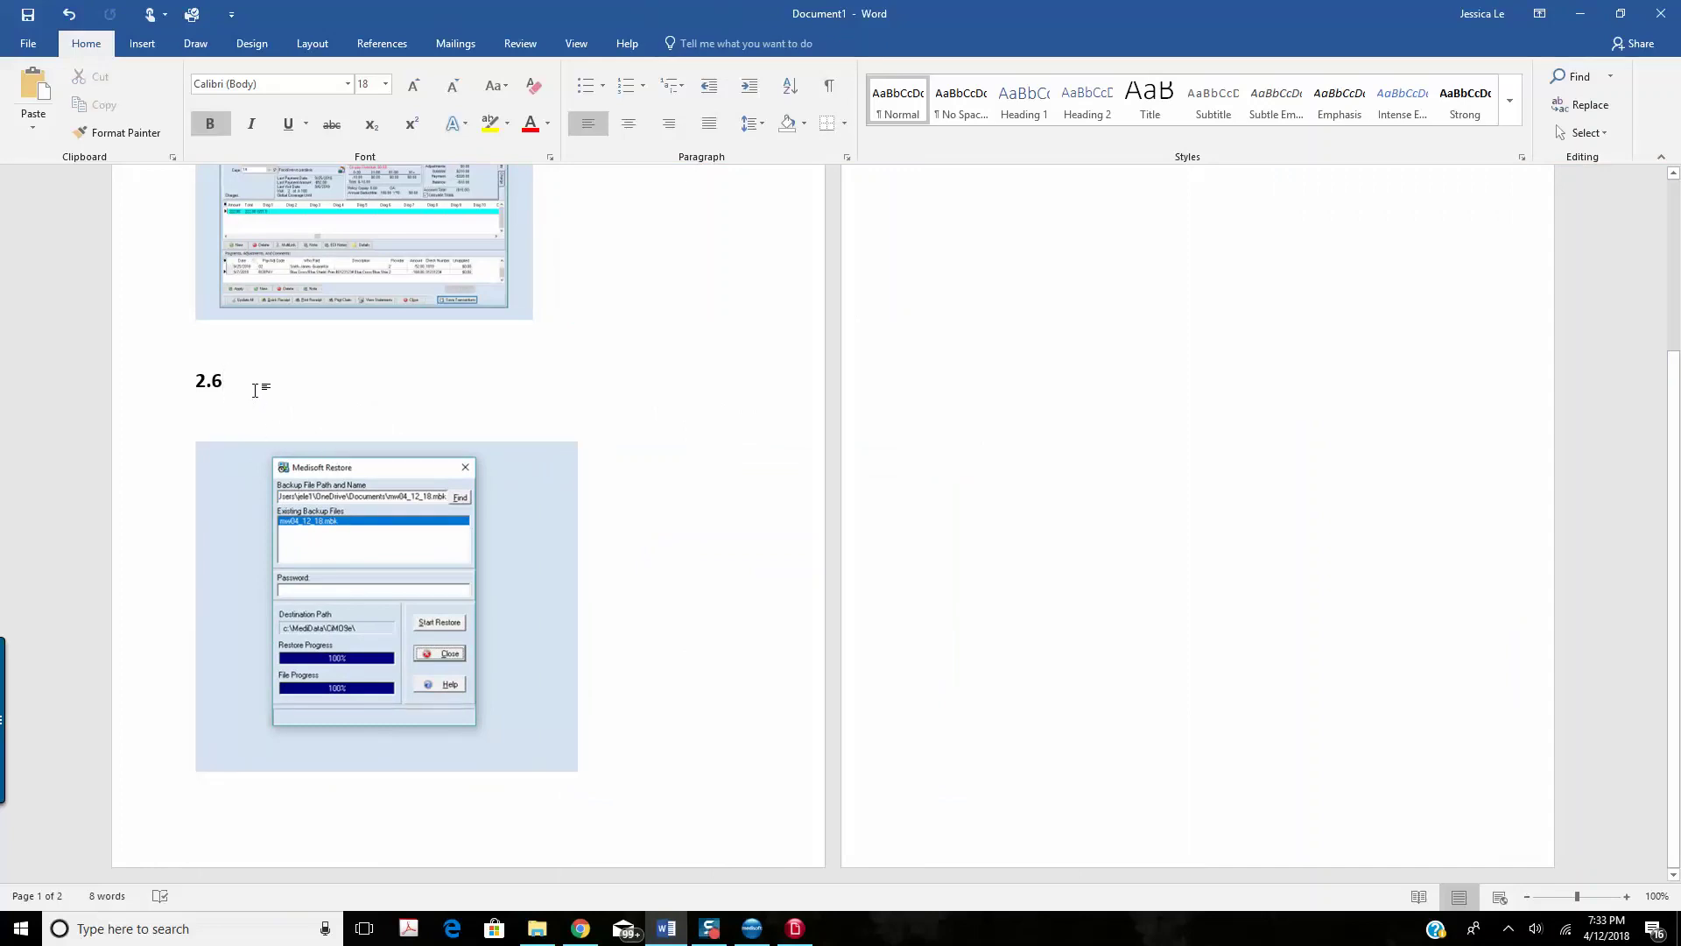
- Review the screenshots under labels 2.3 and 2.6 in the exercises document, and switch back to Medisoft
scroll(588, 658, up, 2)
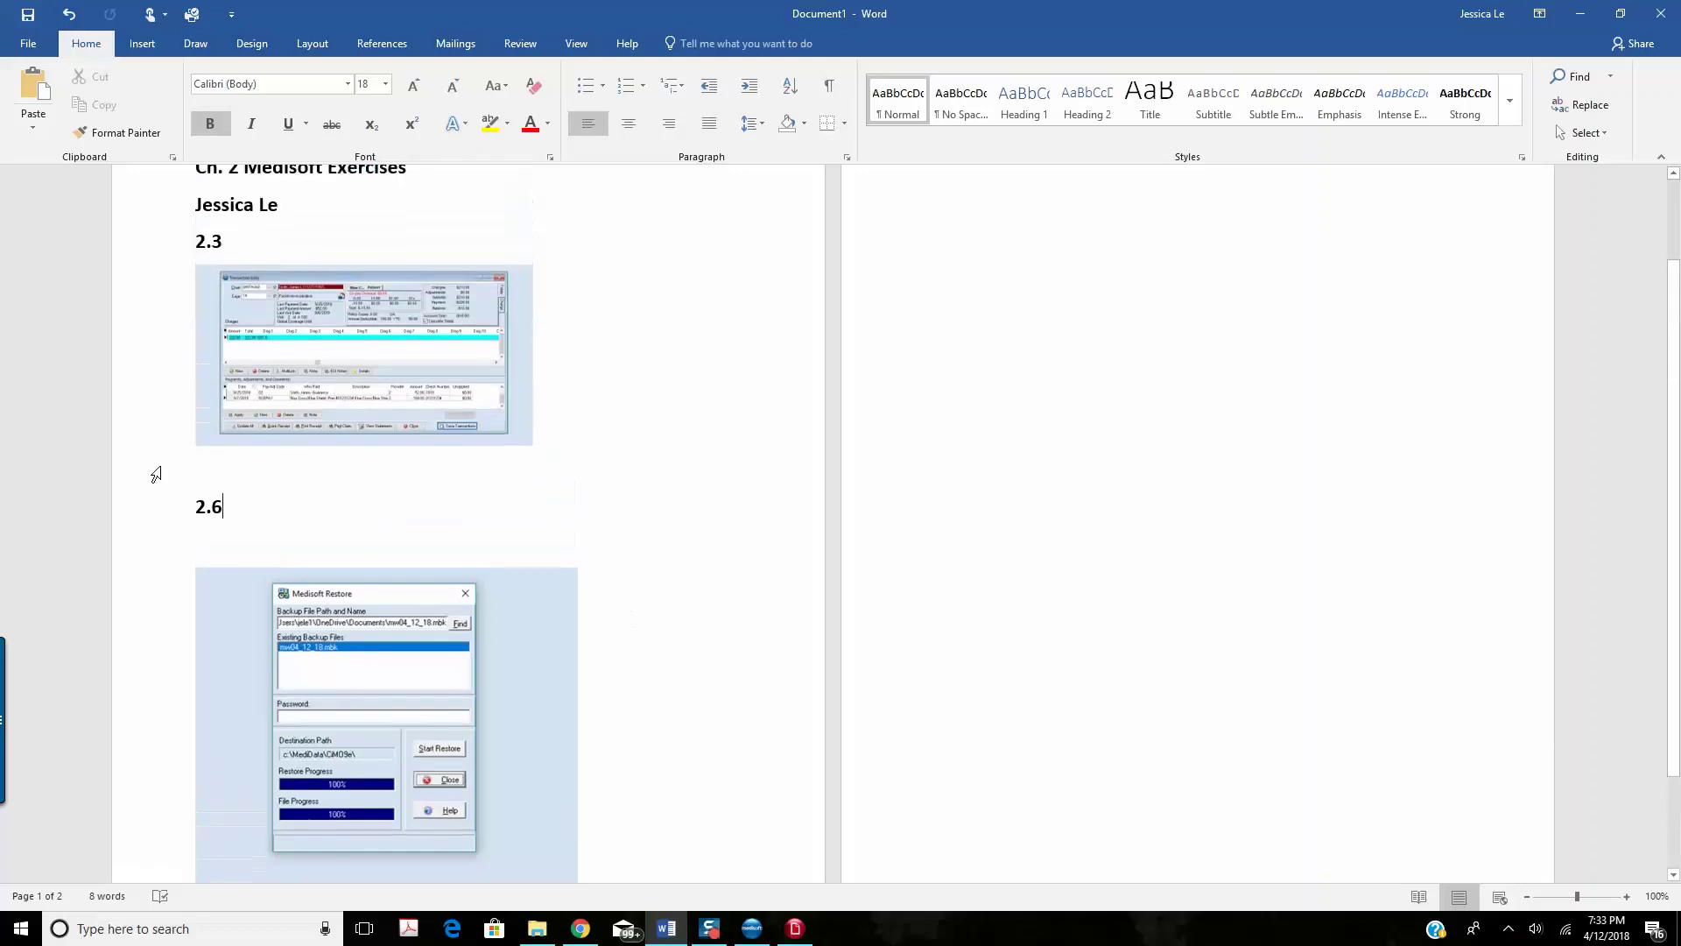
scroll(253, 515, up, 1)
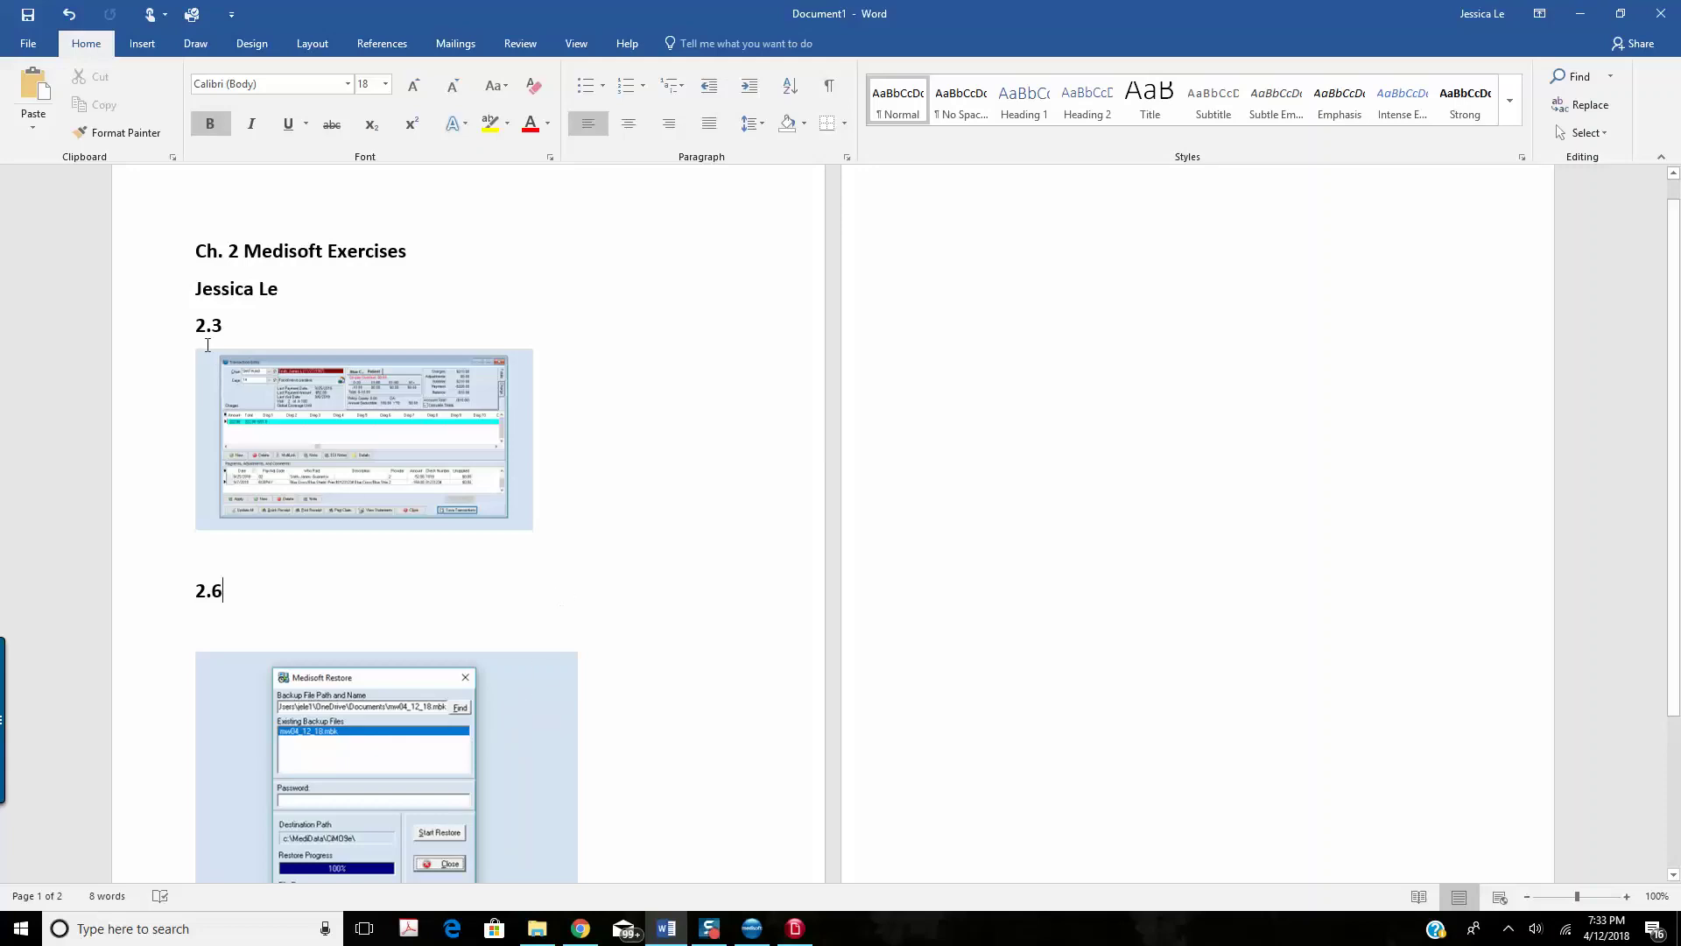
scroll(512, 688, down, 4)
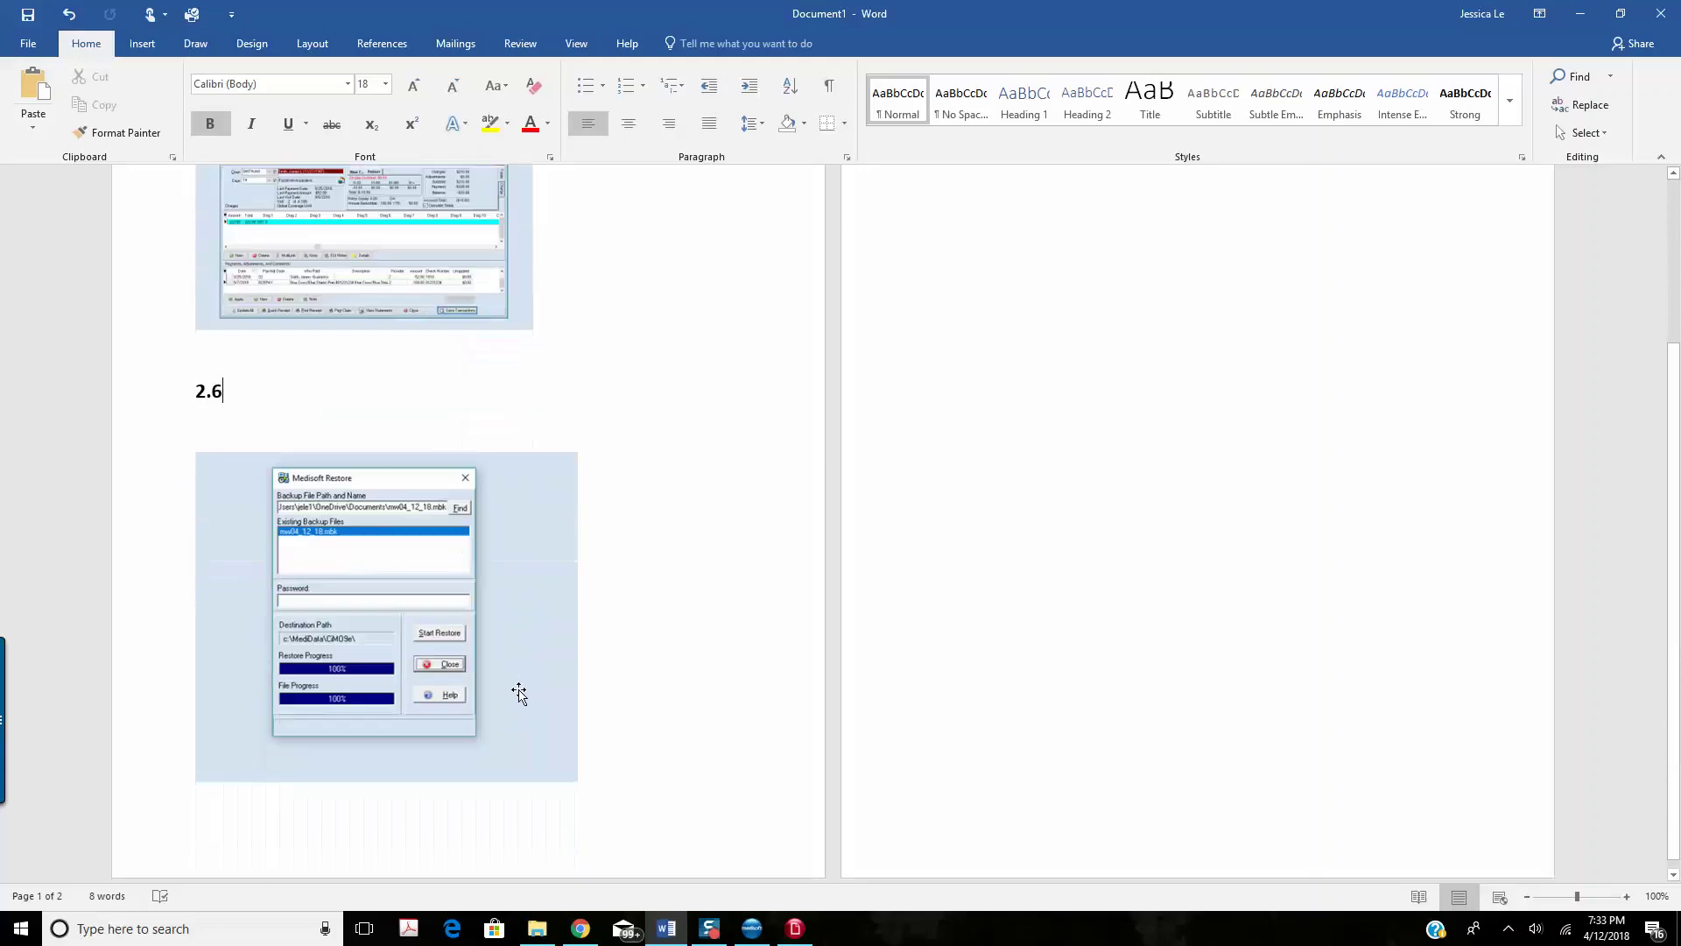
click(678, 675)
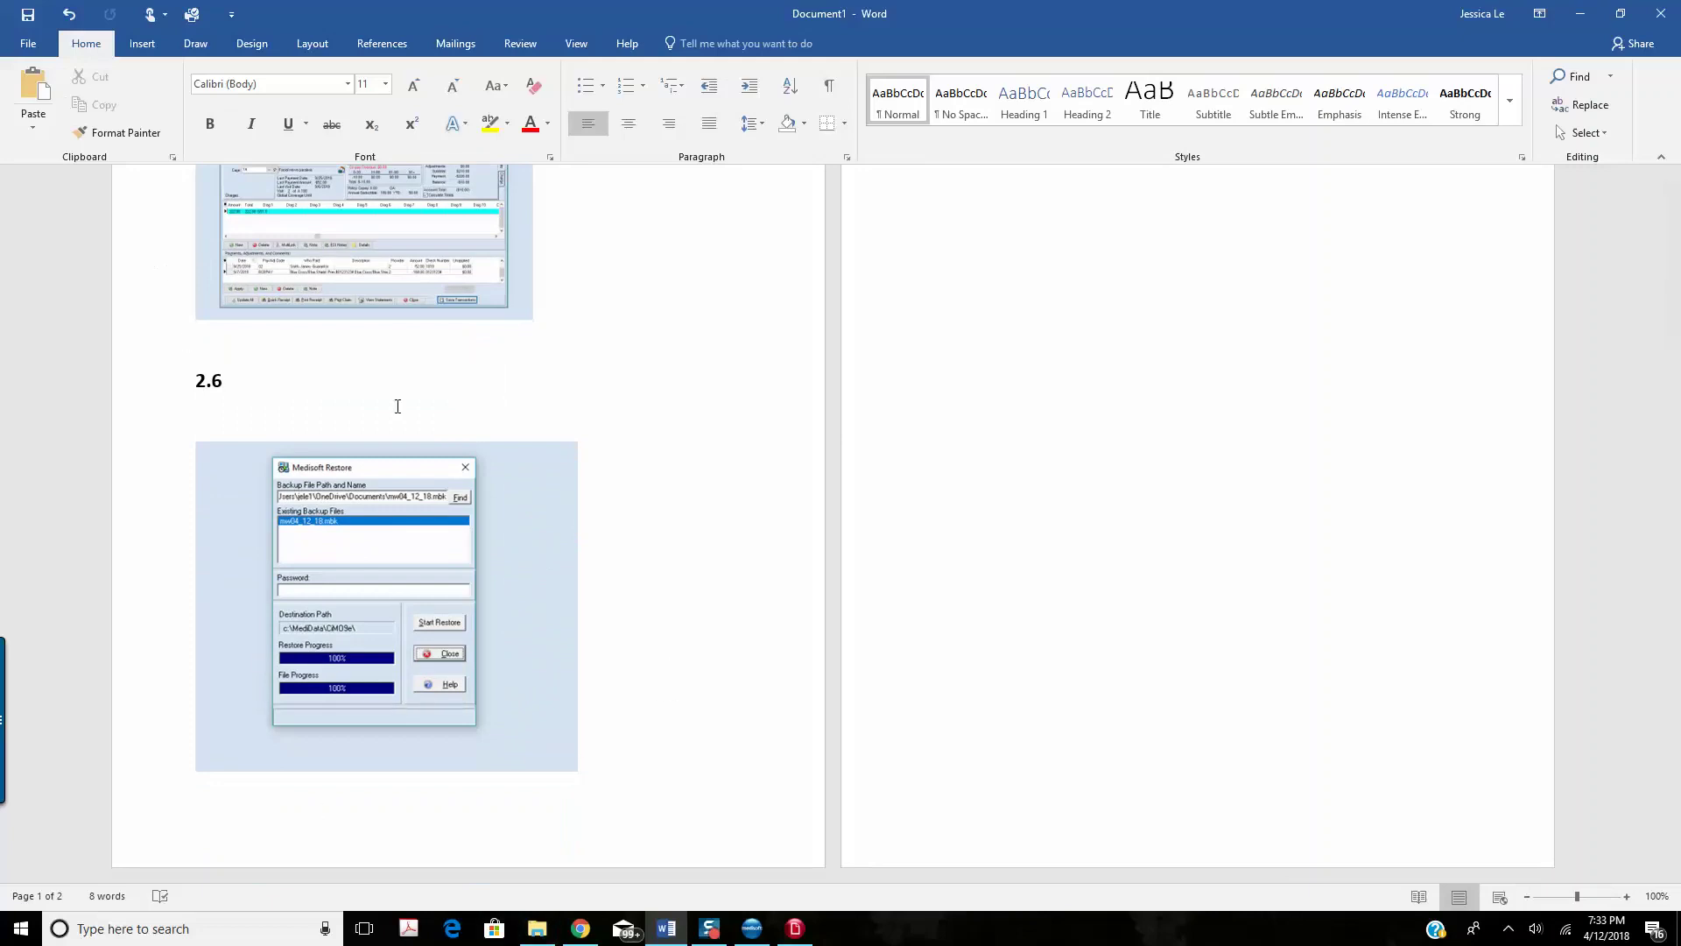
click(755, 930)
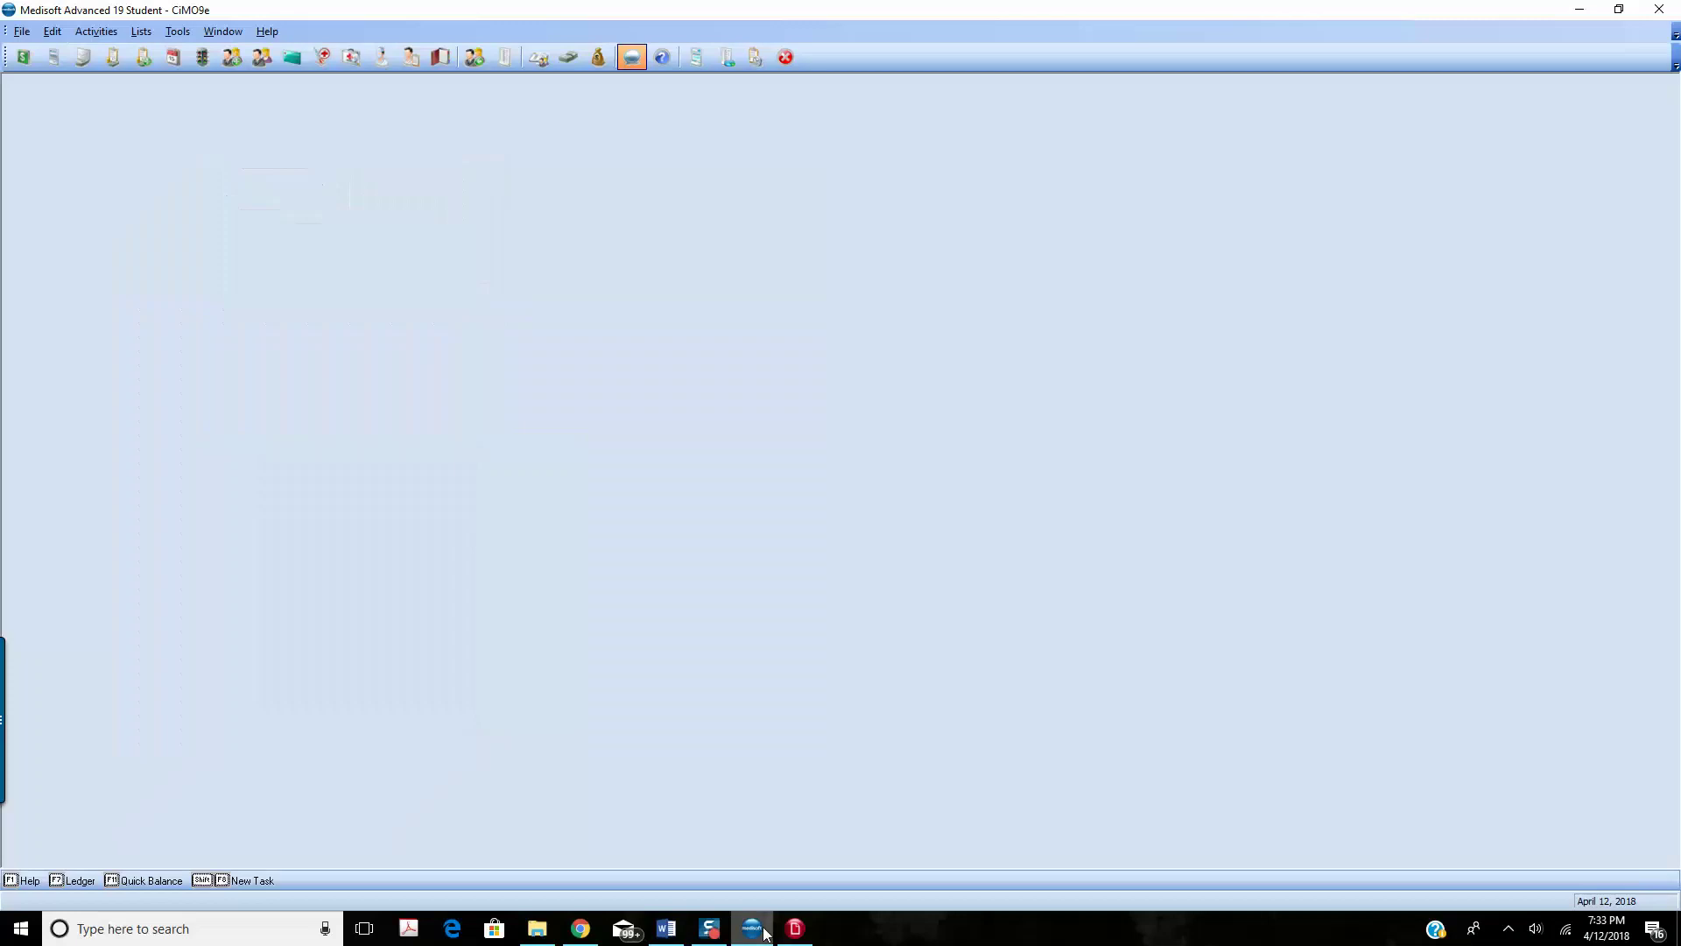